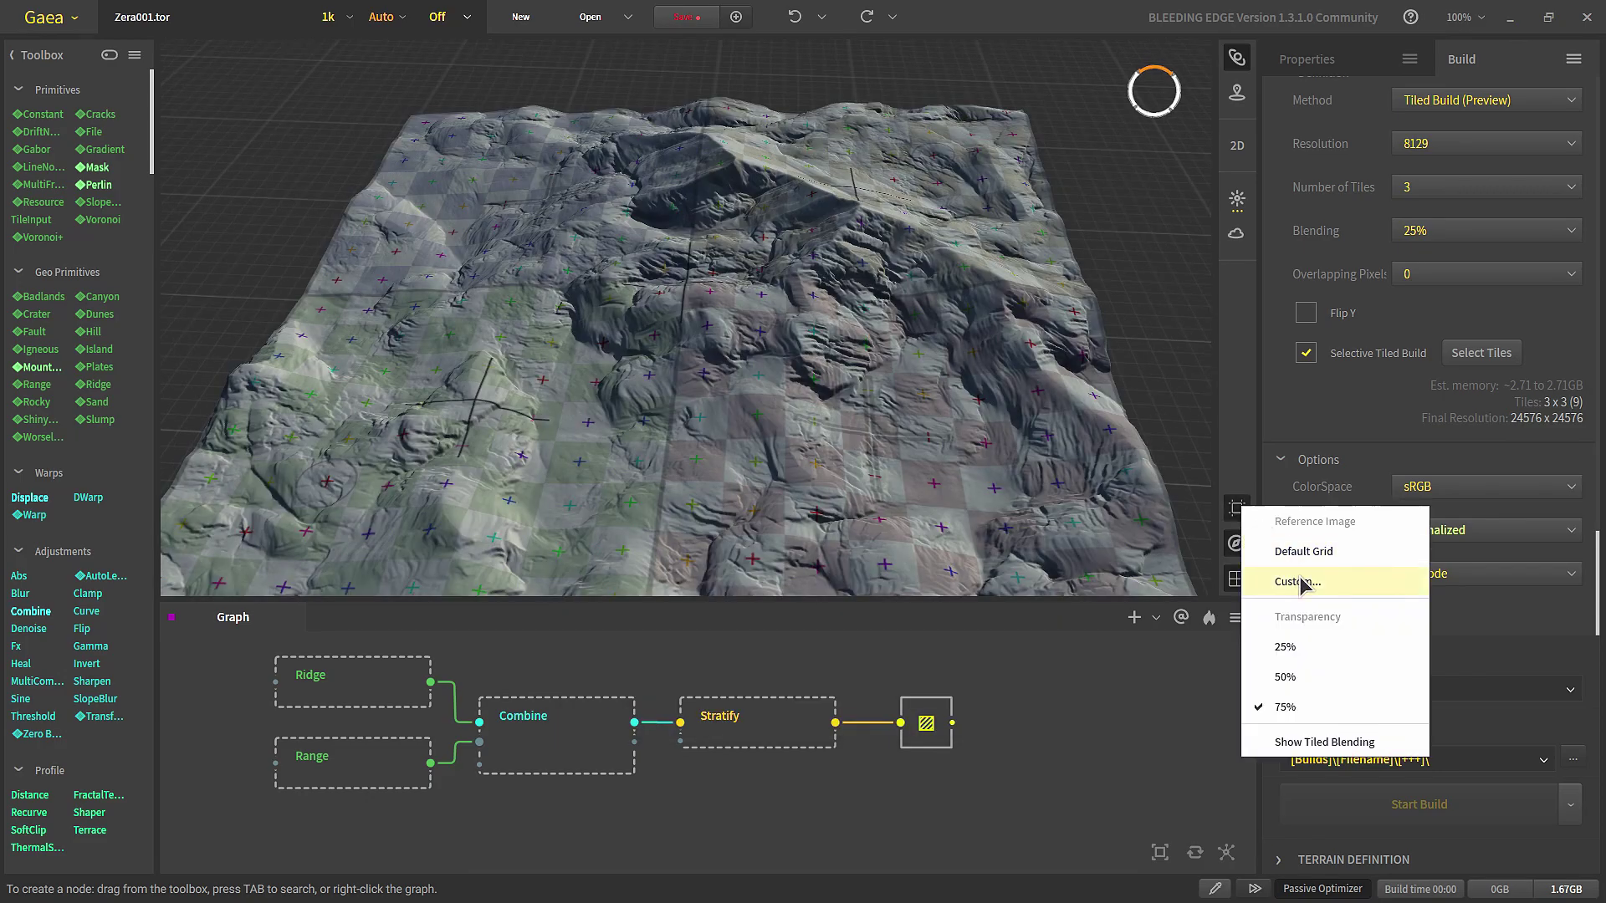
Step: Preview a custom reference map behind the tile grid and move the tile selection window
left_click(1301, 583)
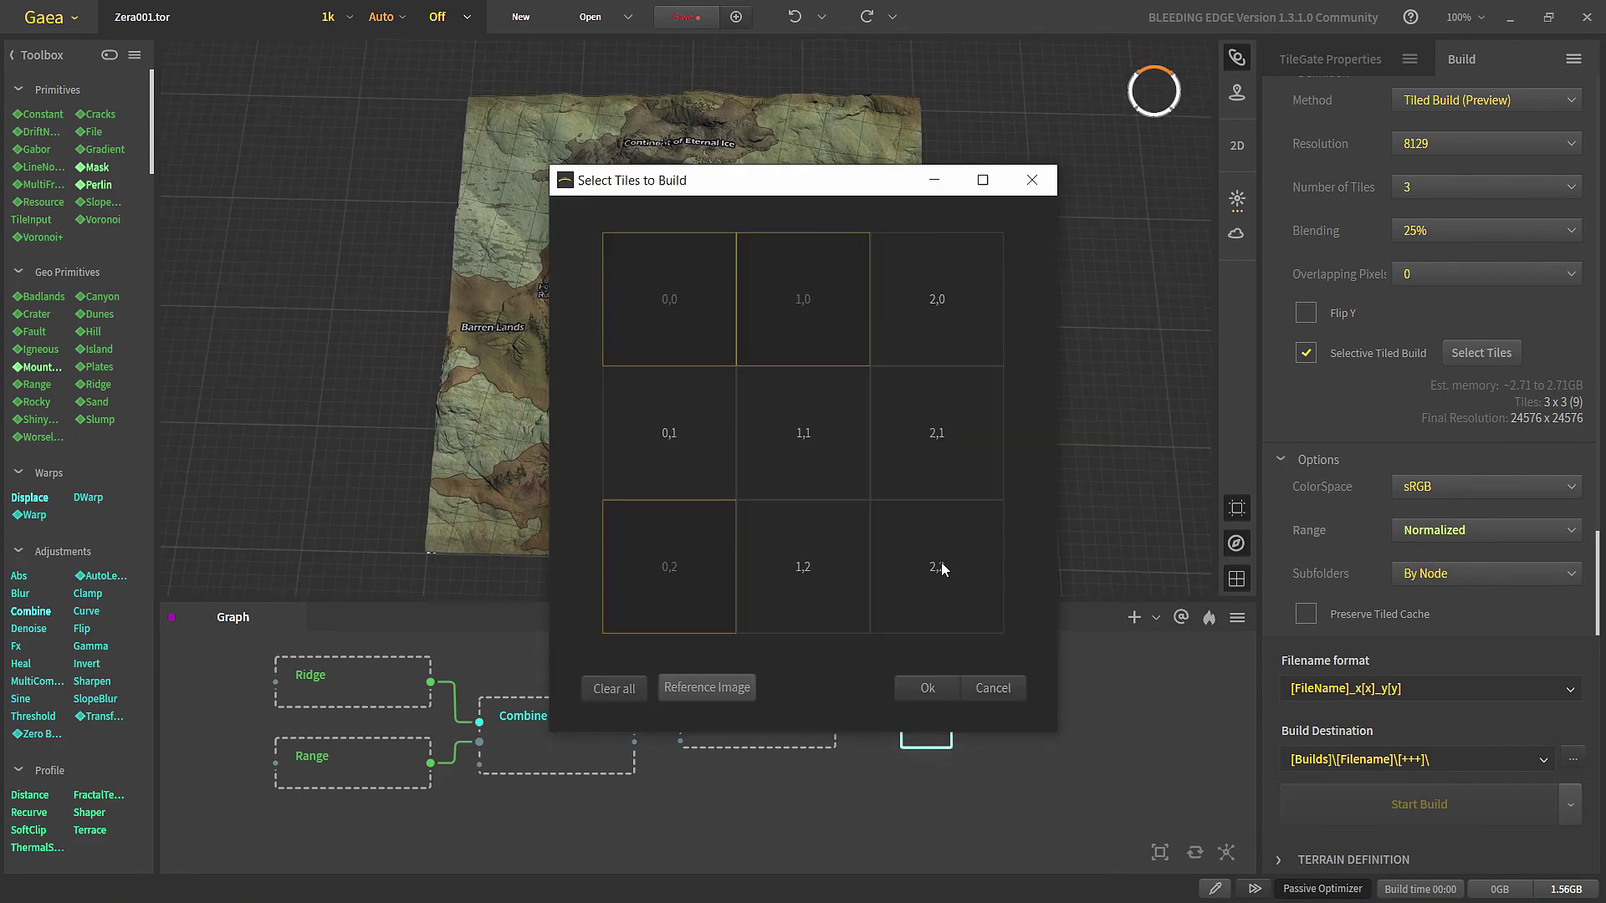
left_click(727, 695)
left_click_drag(939, 180, 1313, 137)
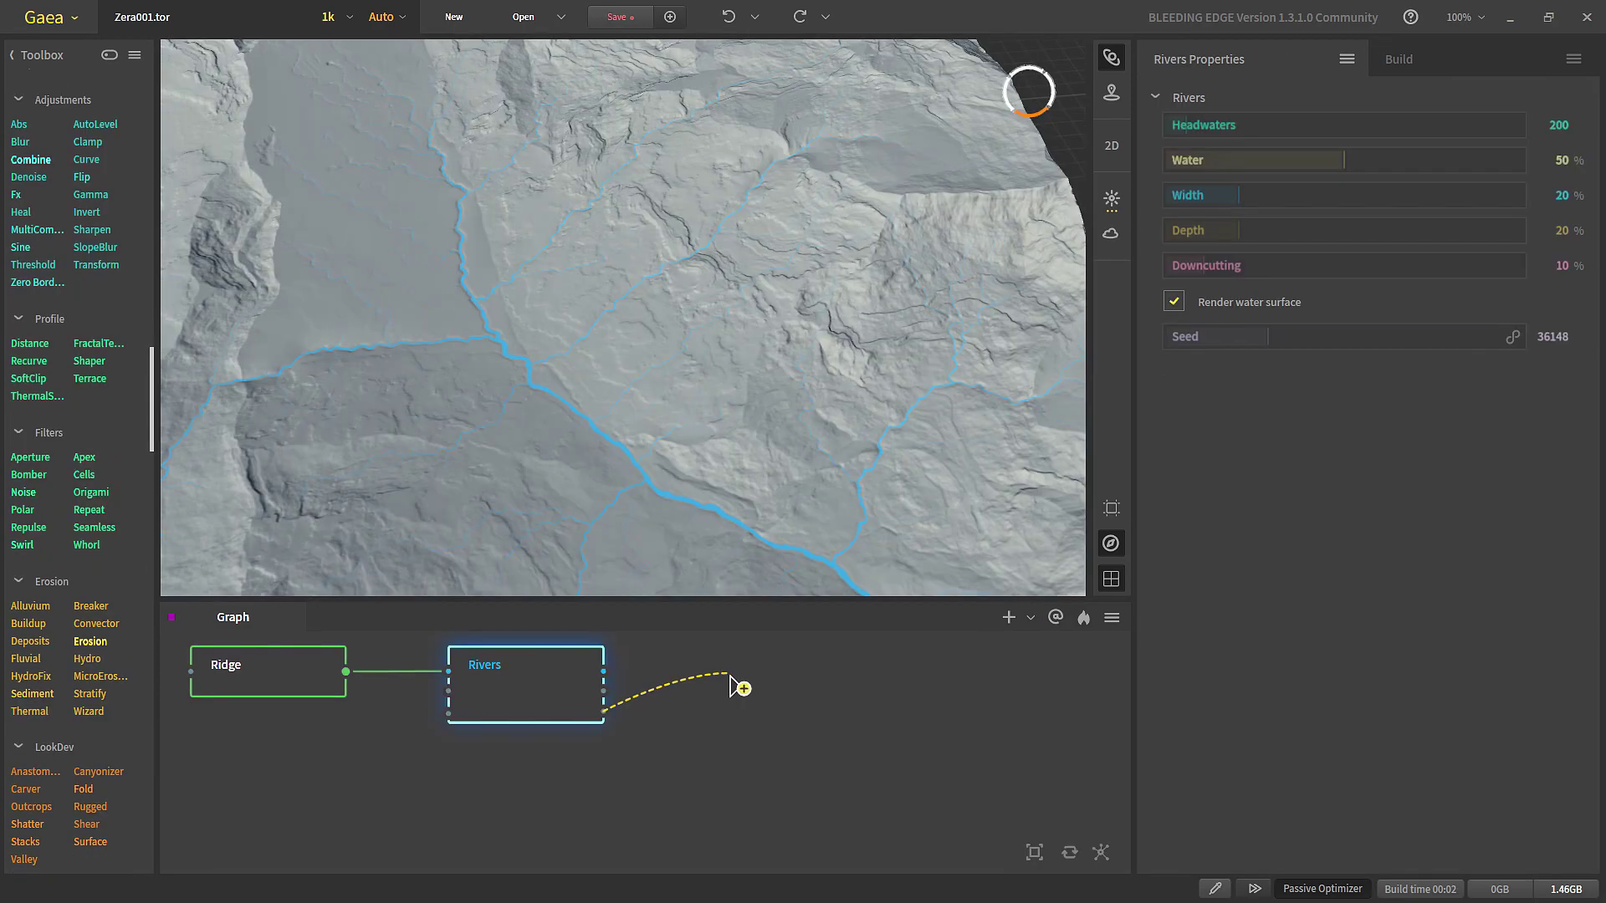
Step: Add an Fx node after Rivers and set its gradient stop colours, one to yellow
left_click_drag(732, 679, 734, 684)
type("fx")
left_click(840, 728)
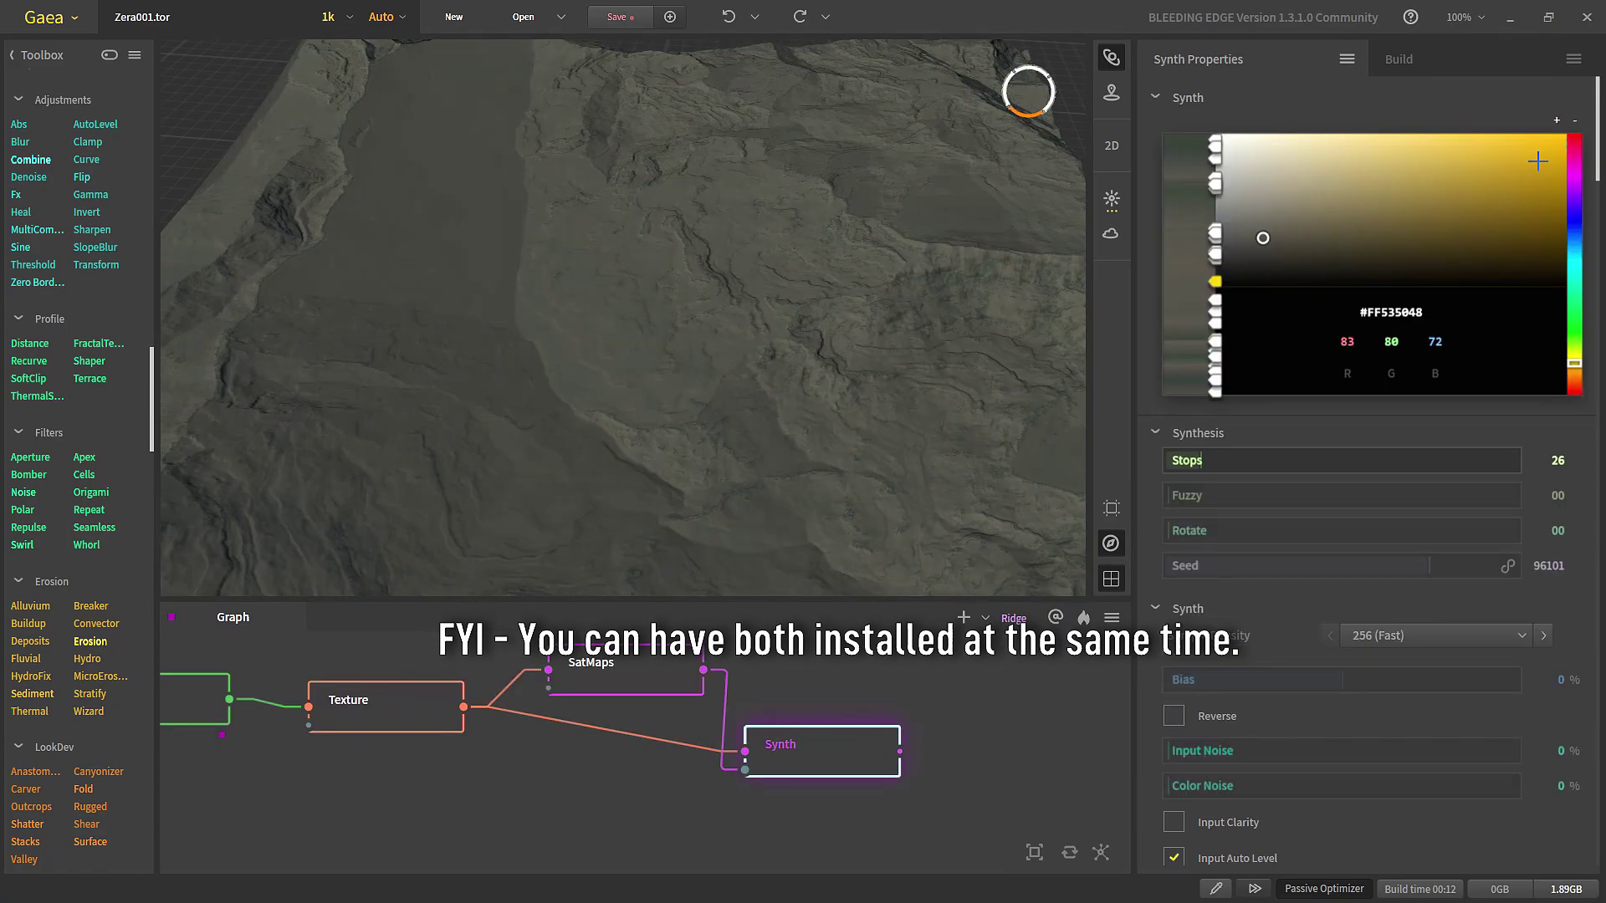
left_click(1561, 153)
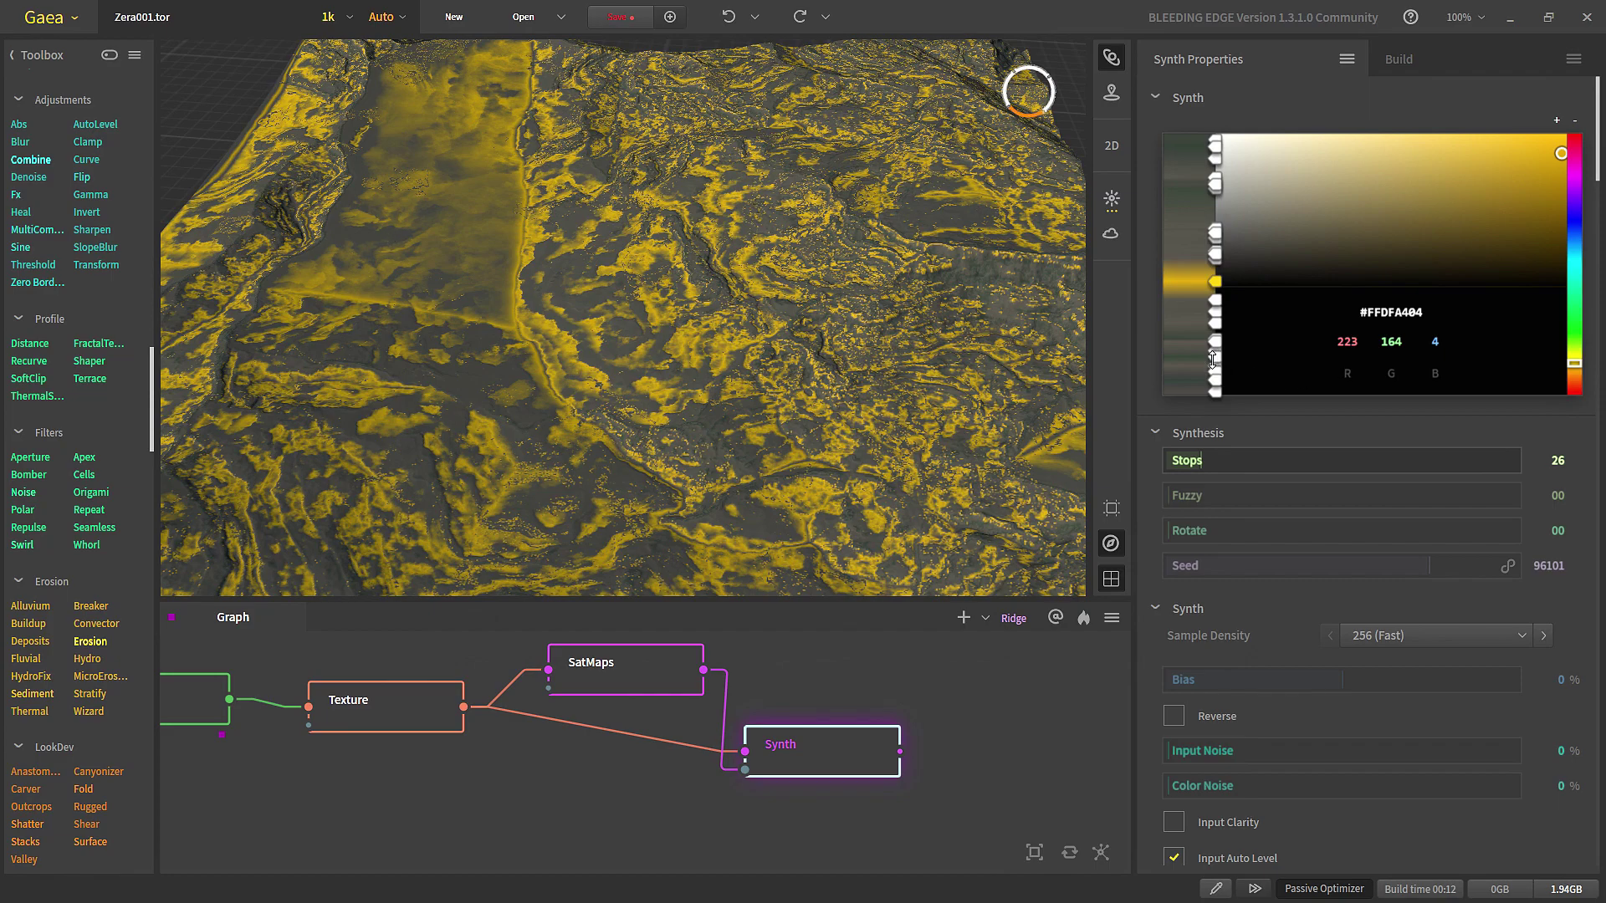
left_click(1212, 358)
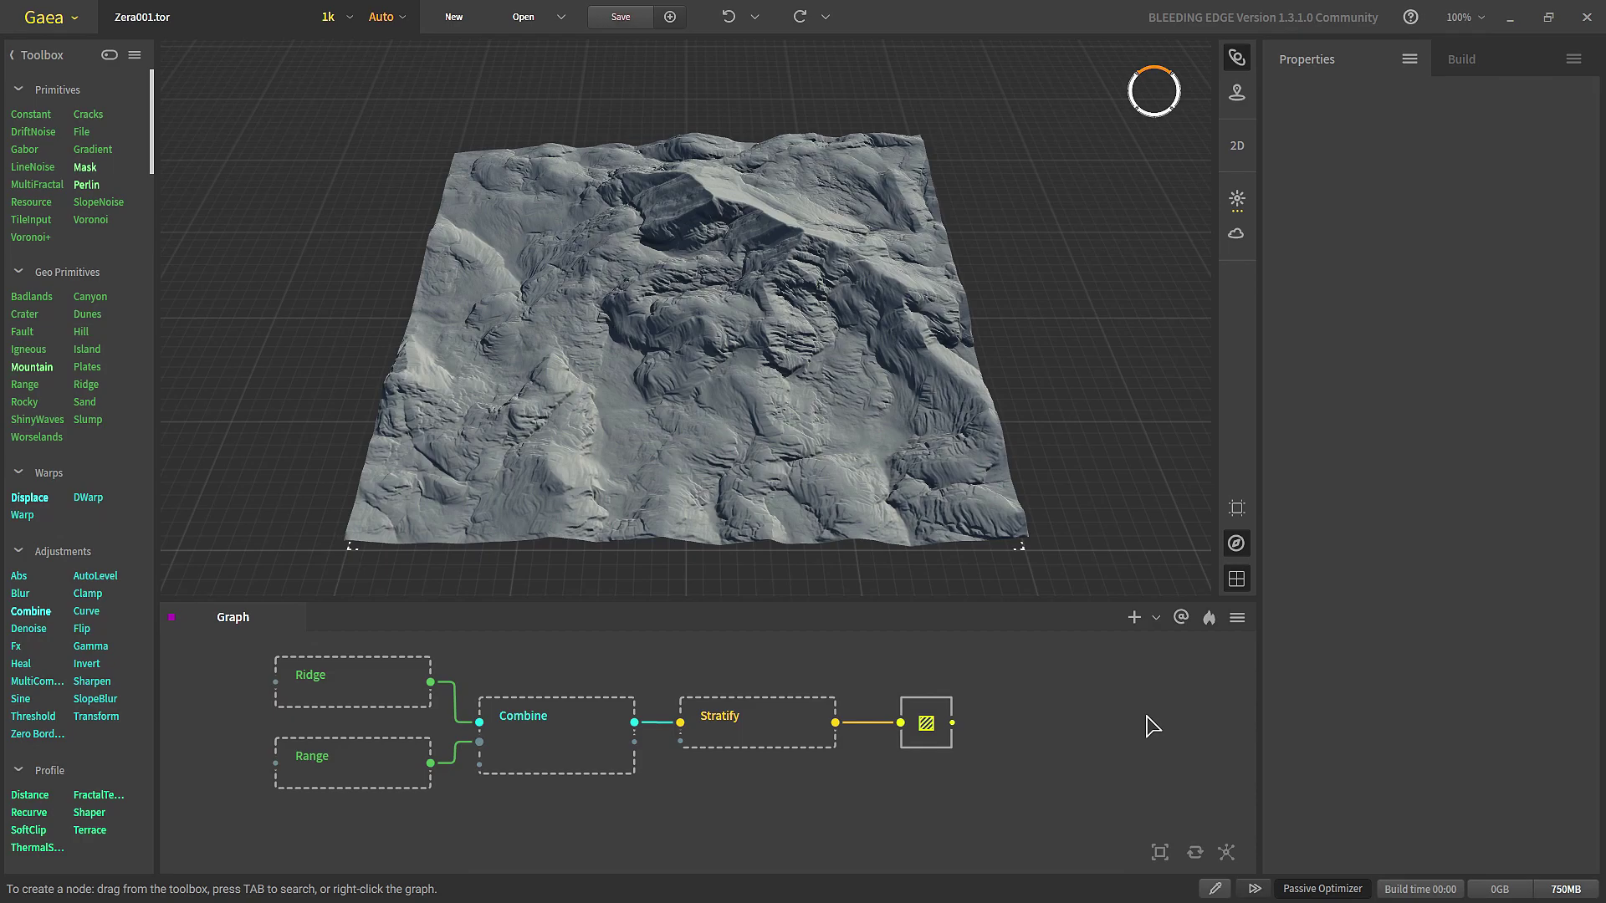
Step: Switch the build method to Tiled Build (Preview) and compare its resolutions with a normal build
left_click(1472, 67)
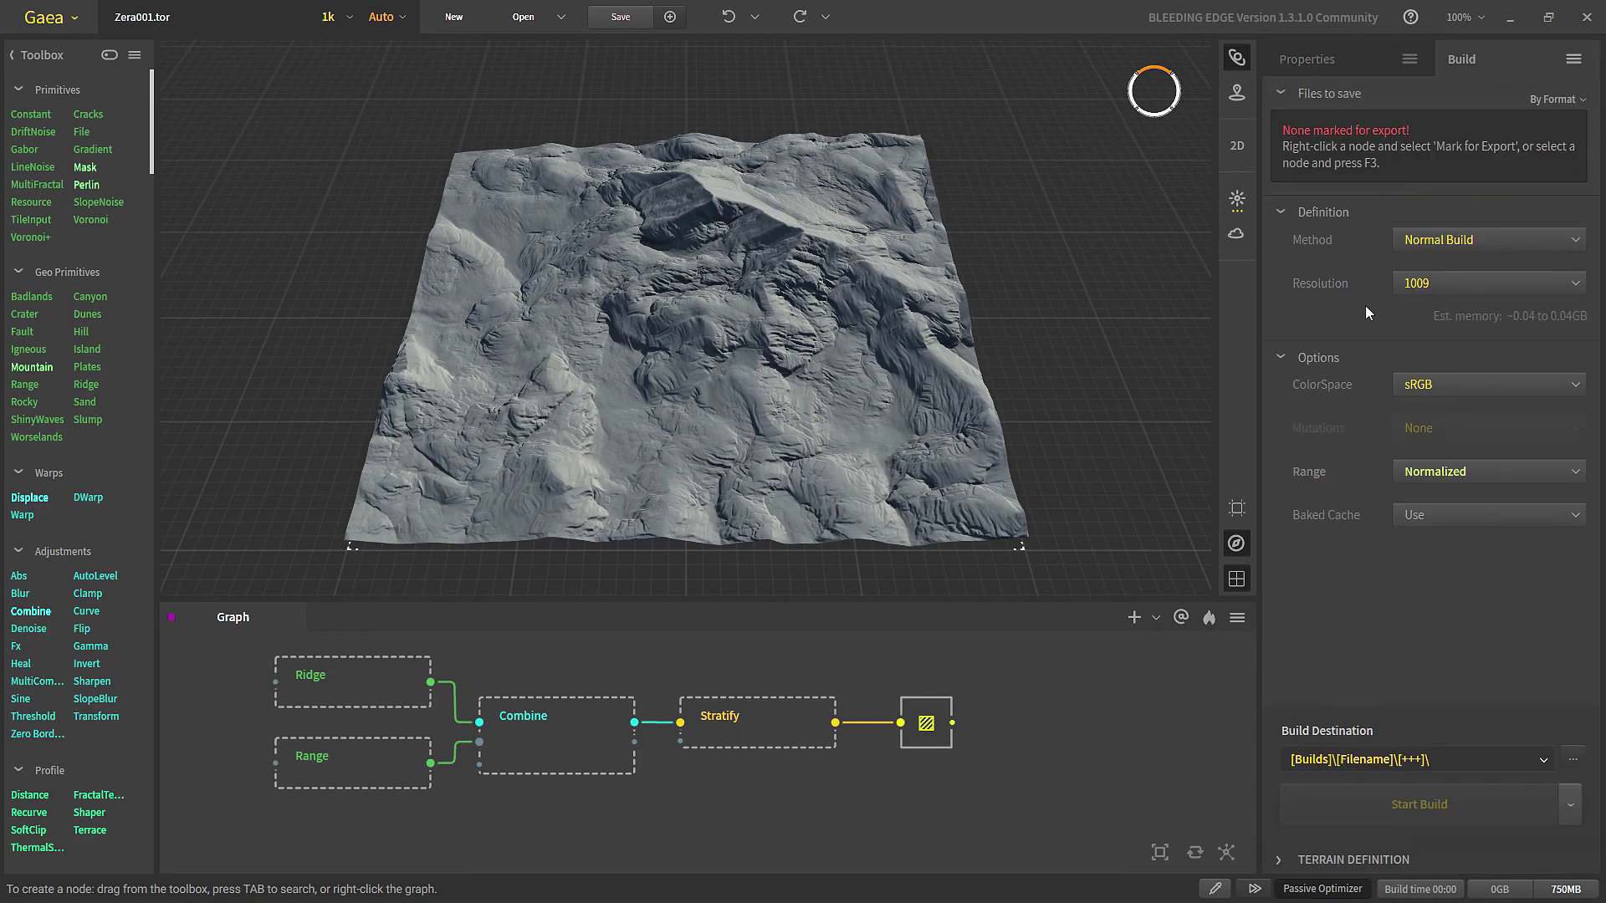
left_click(1468, 235)
left_click(1451, 321)
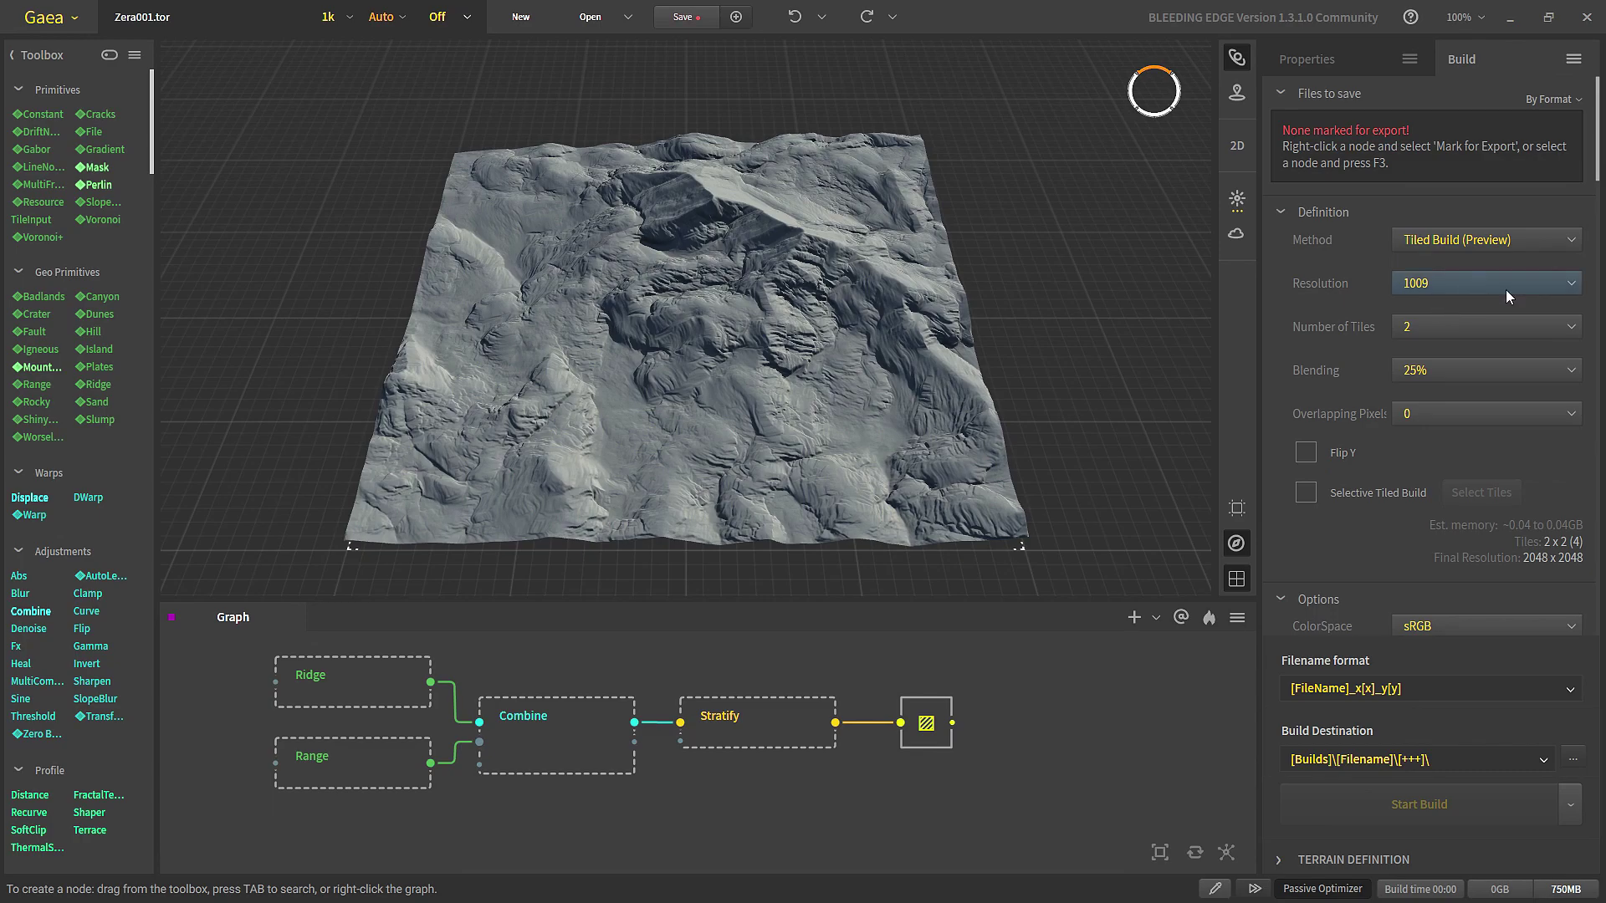
left_click(1427, 288)
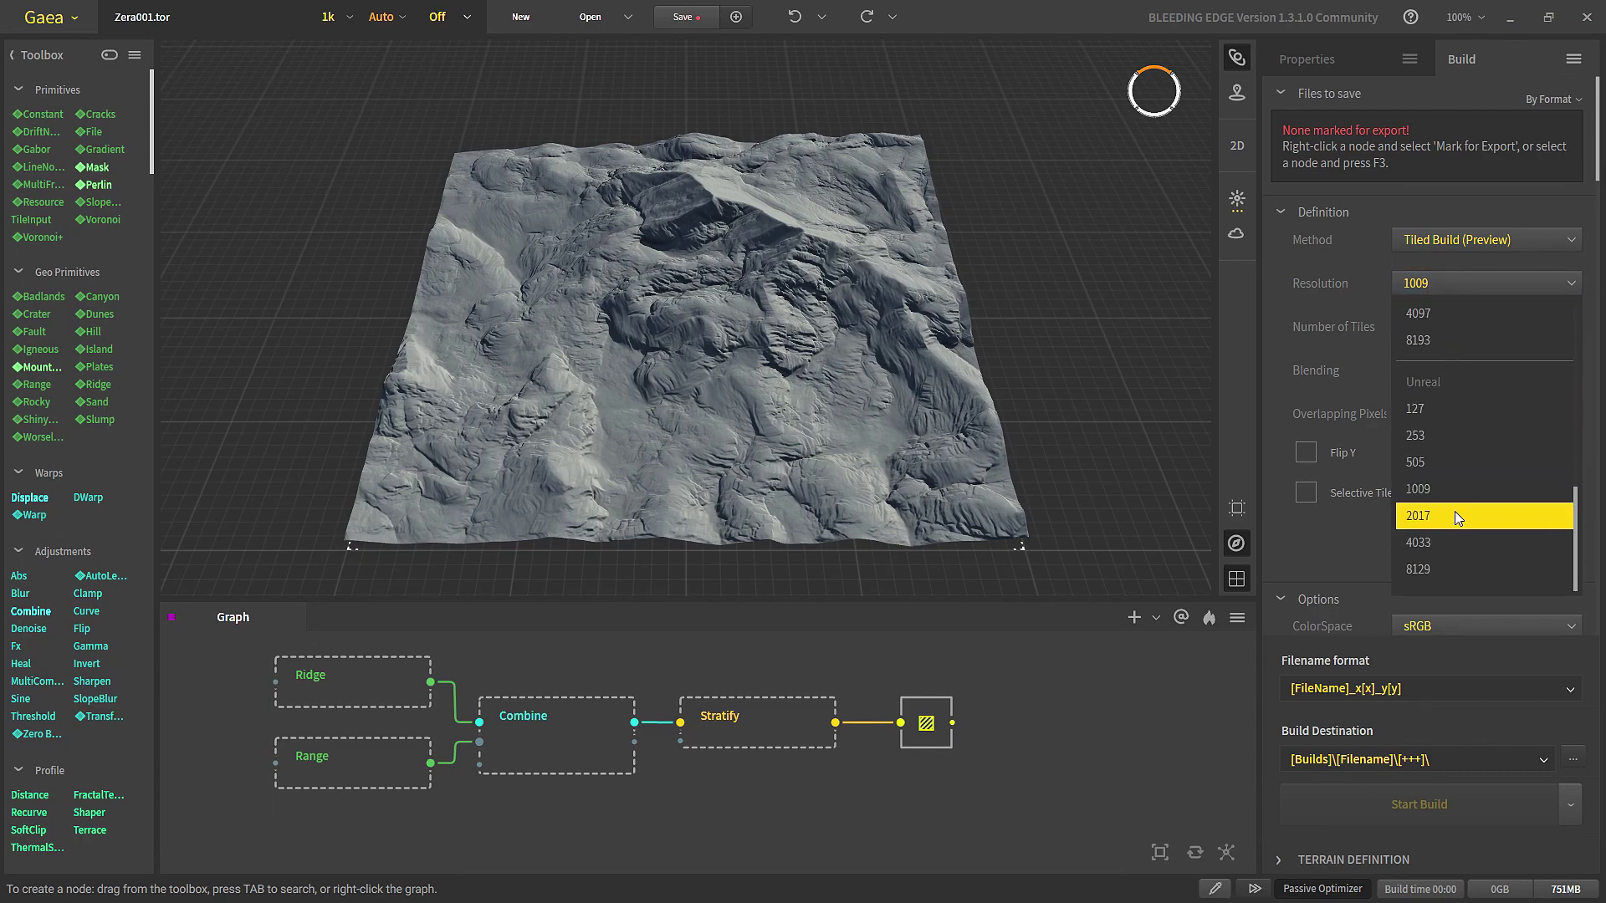
scroll(1454, 510, "up", 3)
scroll(1454, 511, "down", 3)
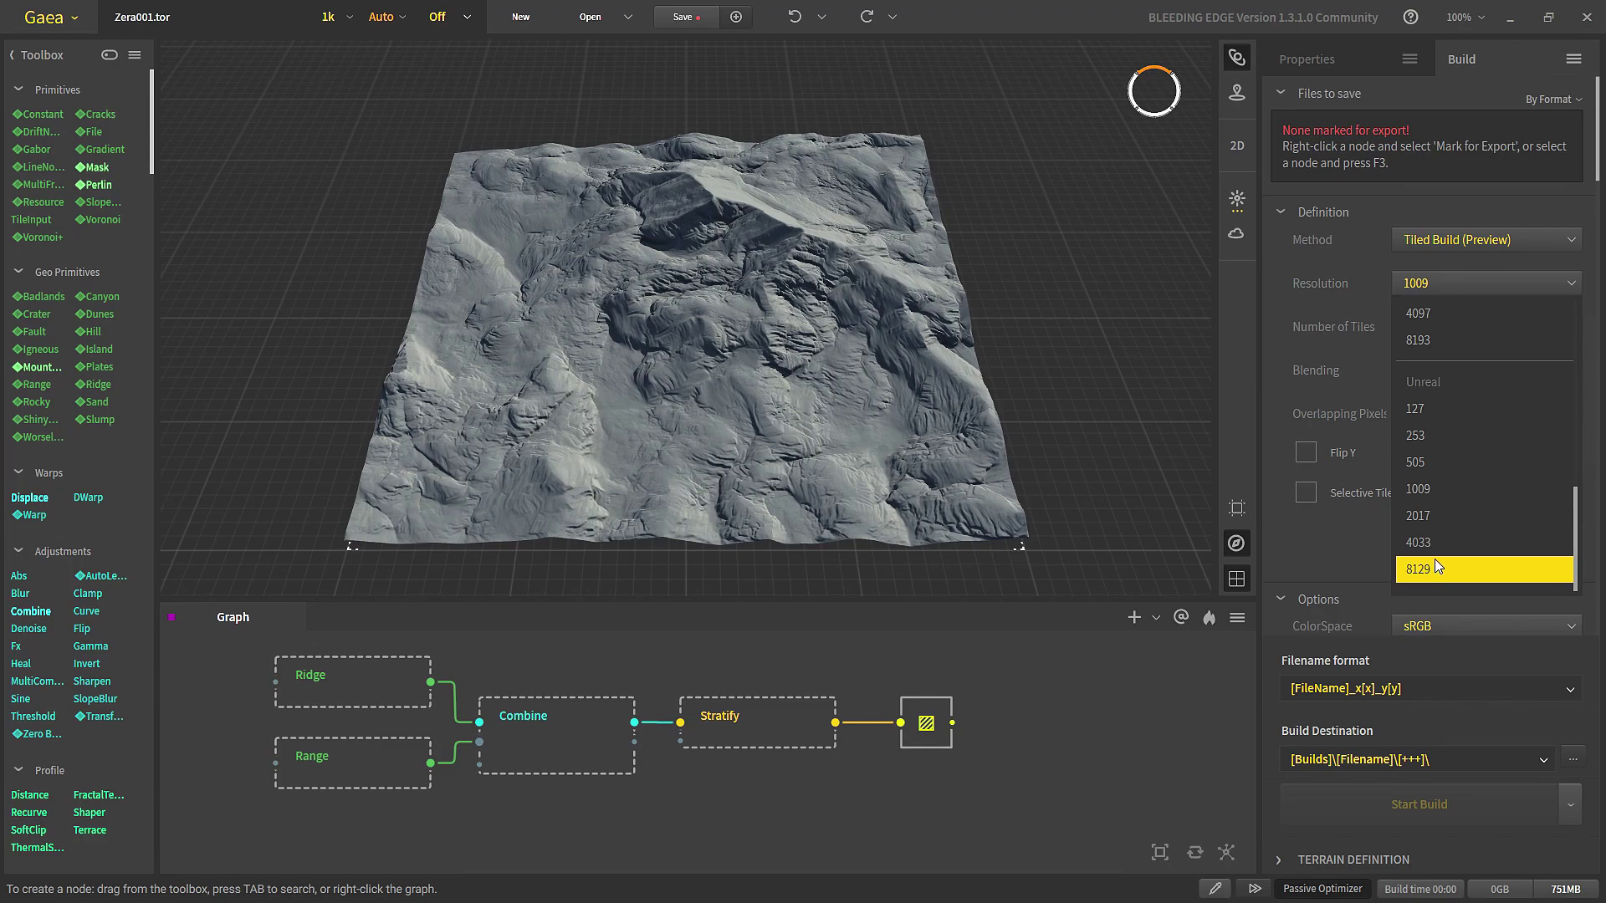
left_click(1287, 303)
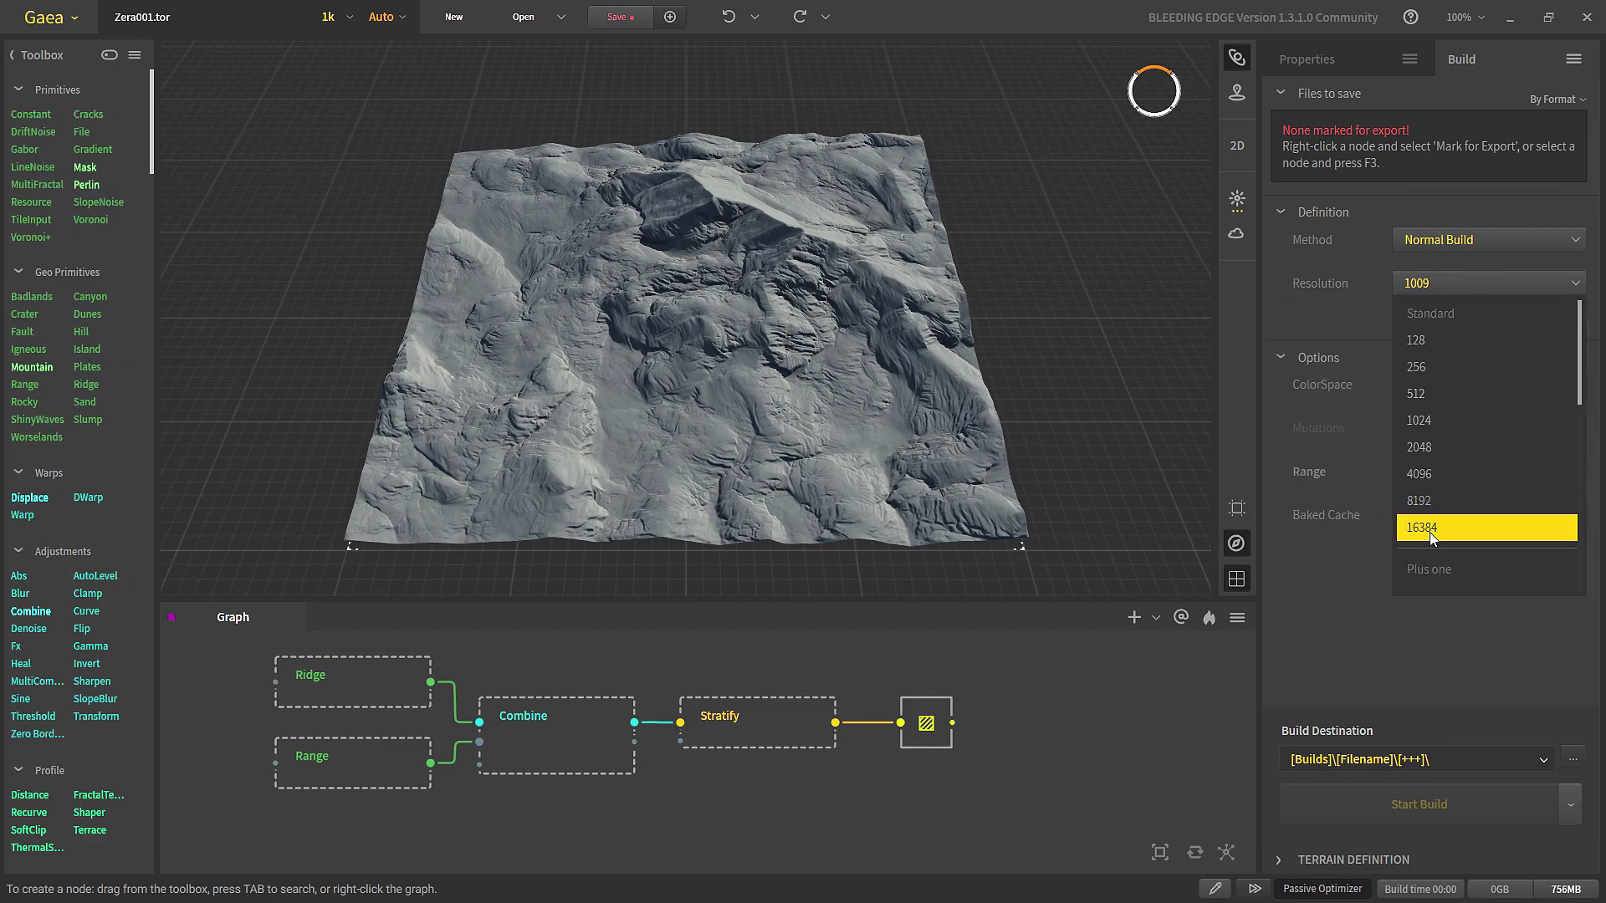
Step: Return to Tiled Build (Preview) and set the build resolution to 8129
left_click(1462, 244)
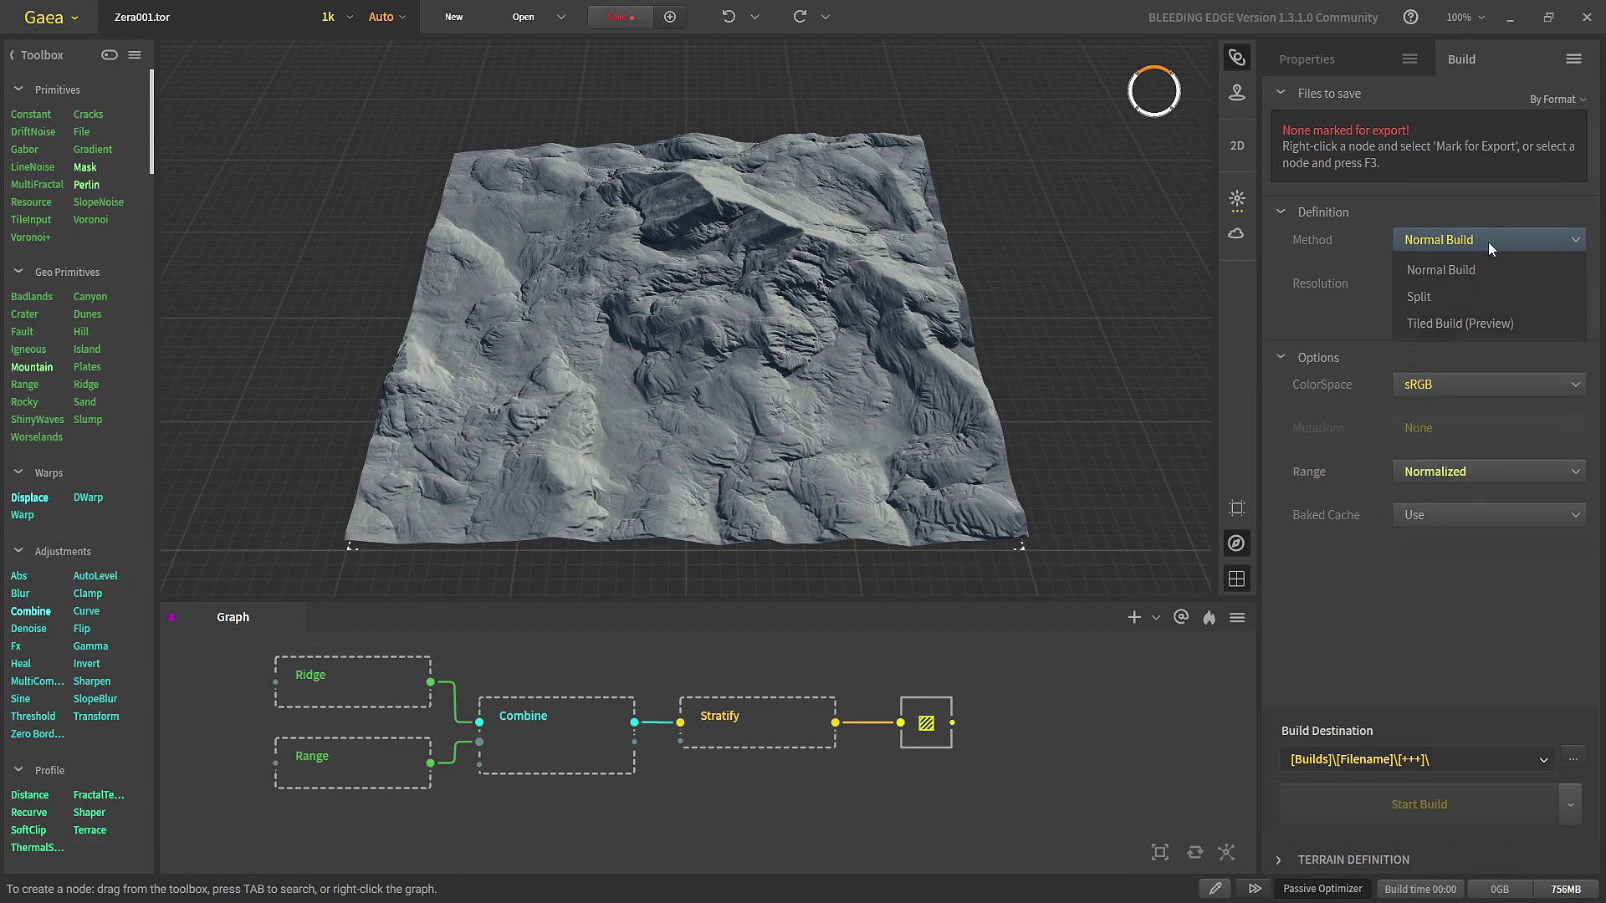
left_click(1454, 334)
left_click(1467, 282)
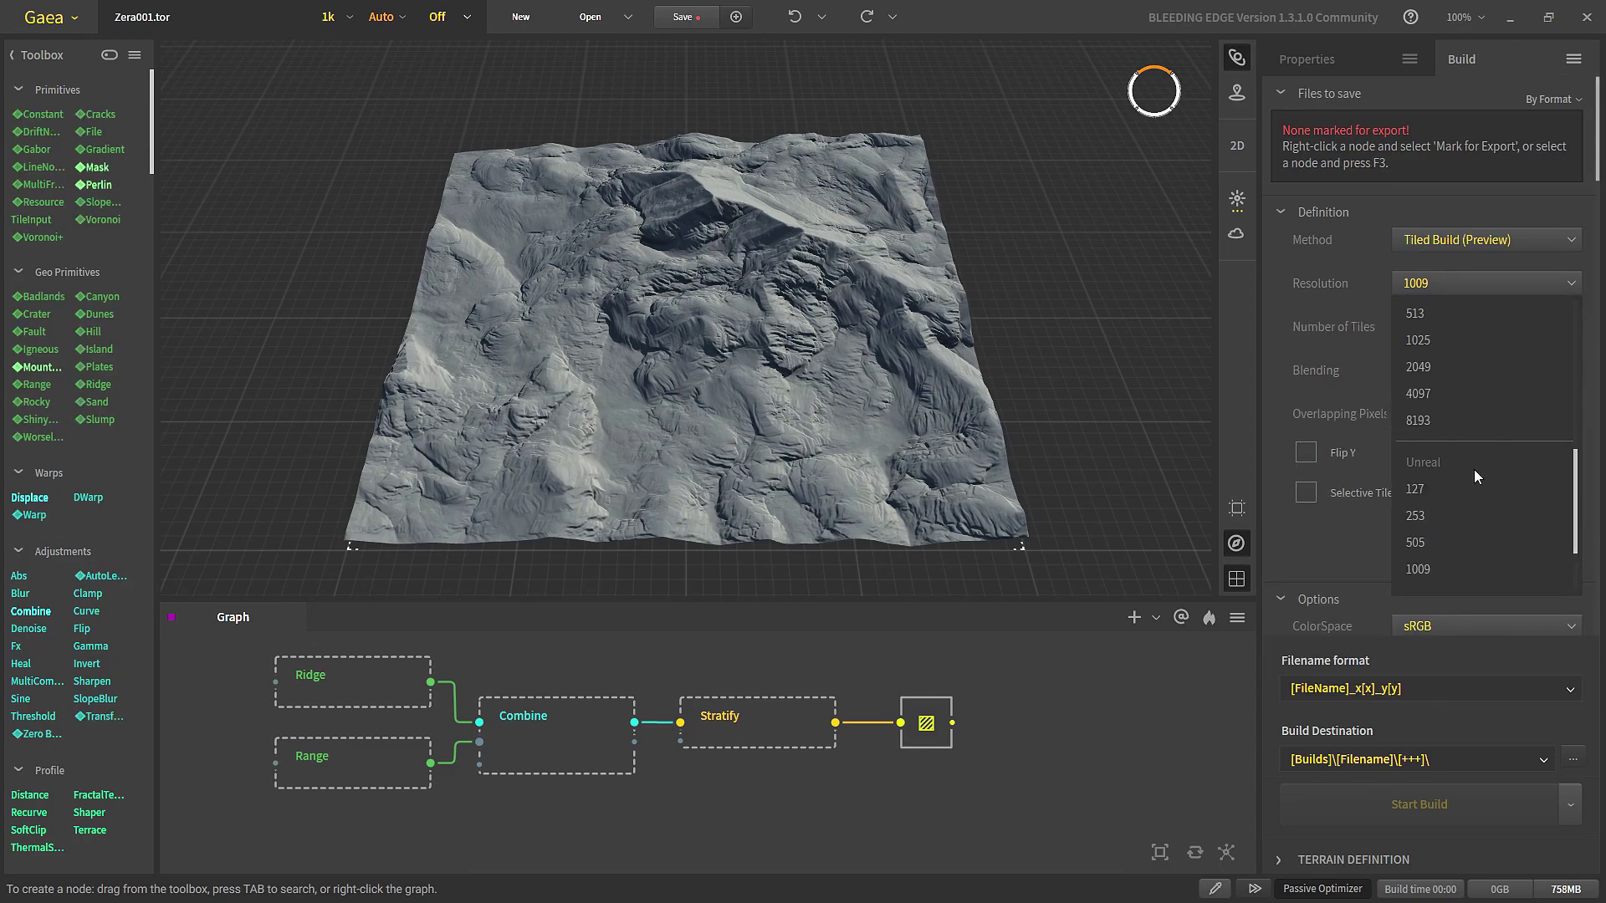
scroll(1473, 469, "down", 3)
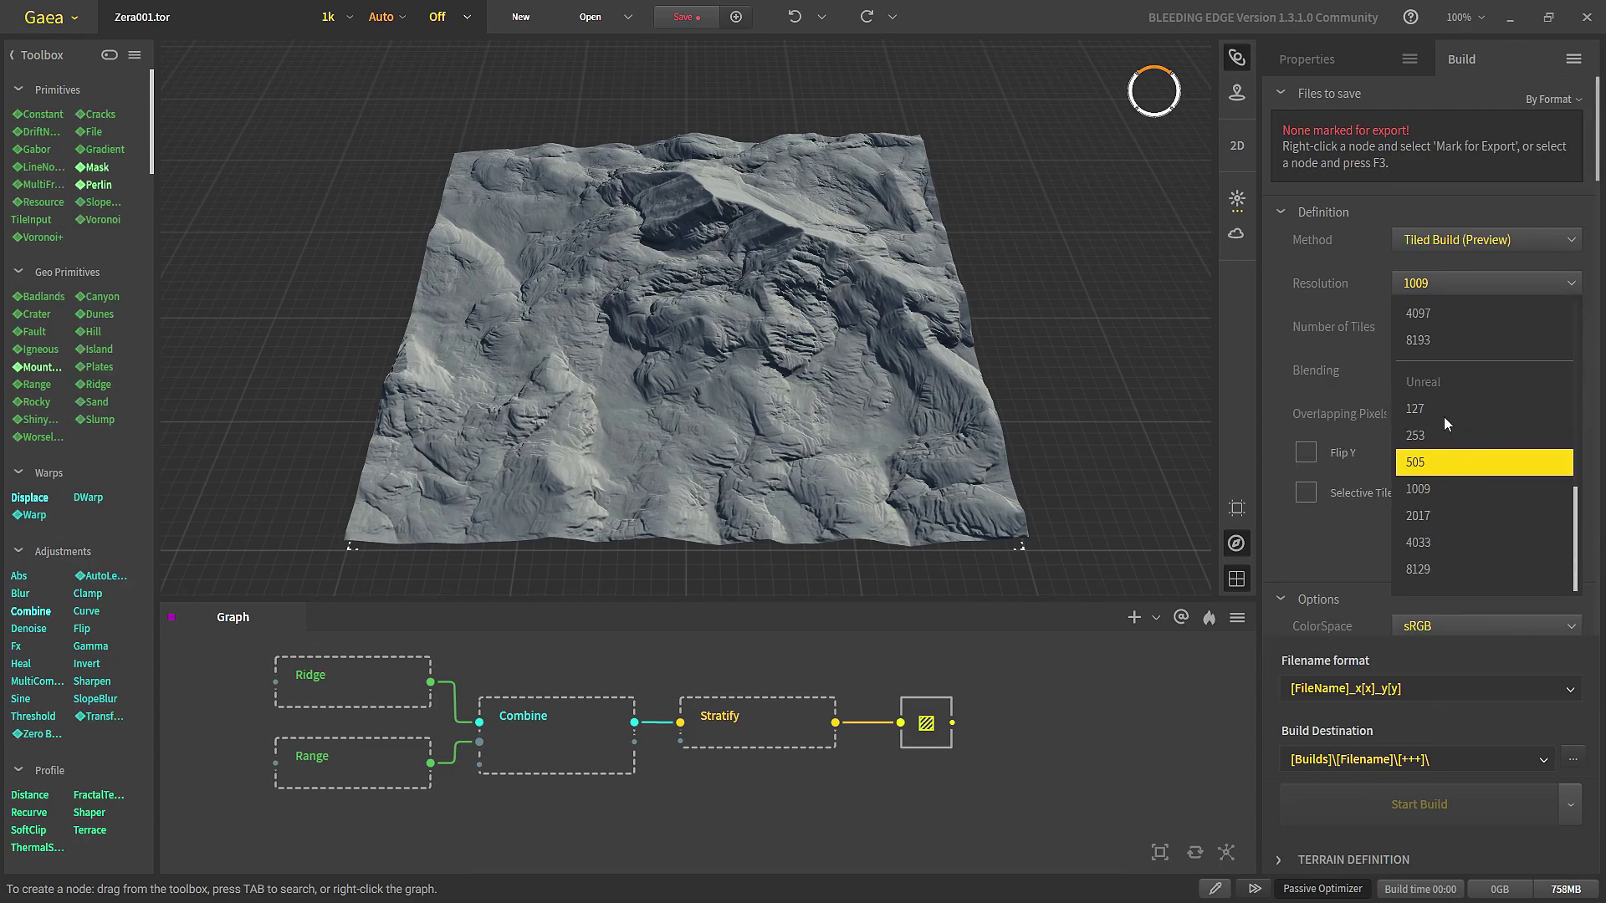
left_click(1433, 574)
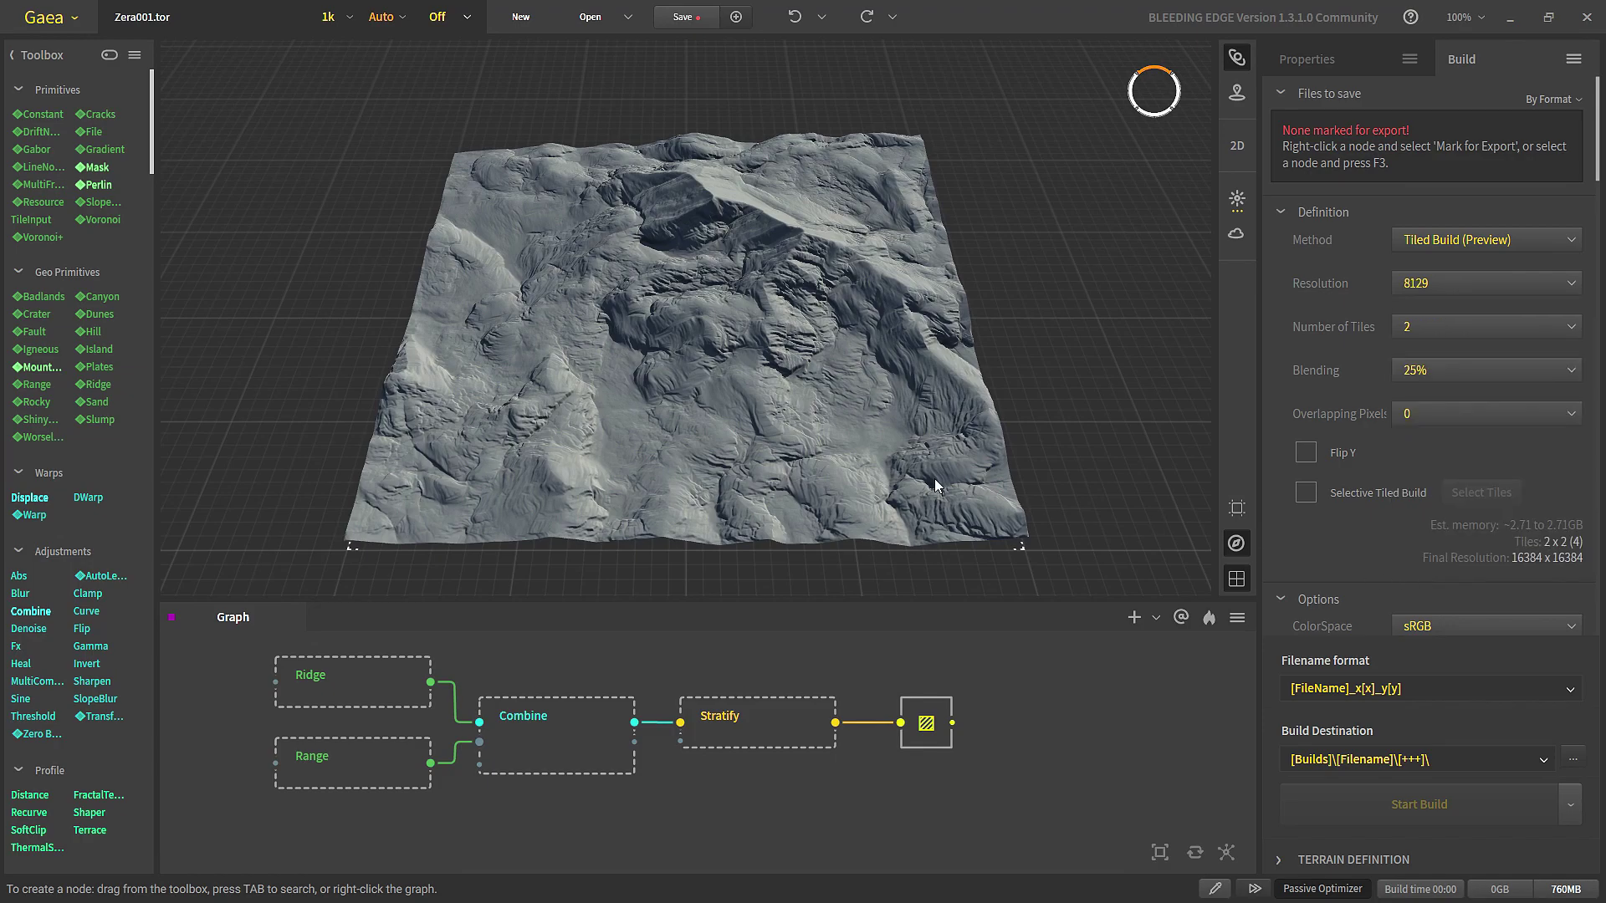
left_click(1530, 327)
Step: Pick 256 tiles per side from the bottom of the tile-count list, for a 2097152 × 2097152 final resolution
left_click_drag(1575, 394, 1574, 602)
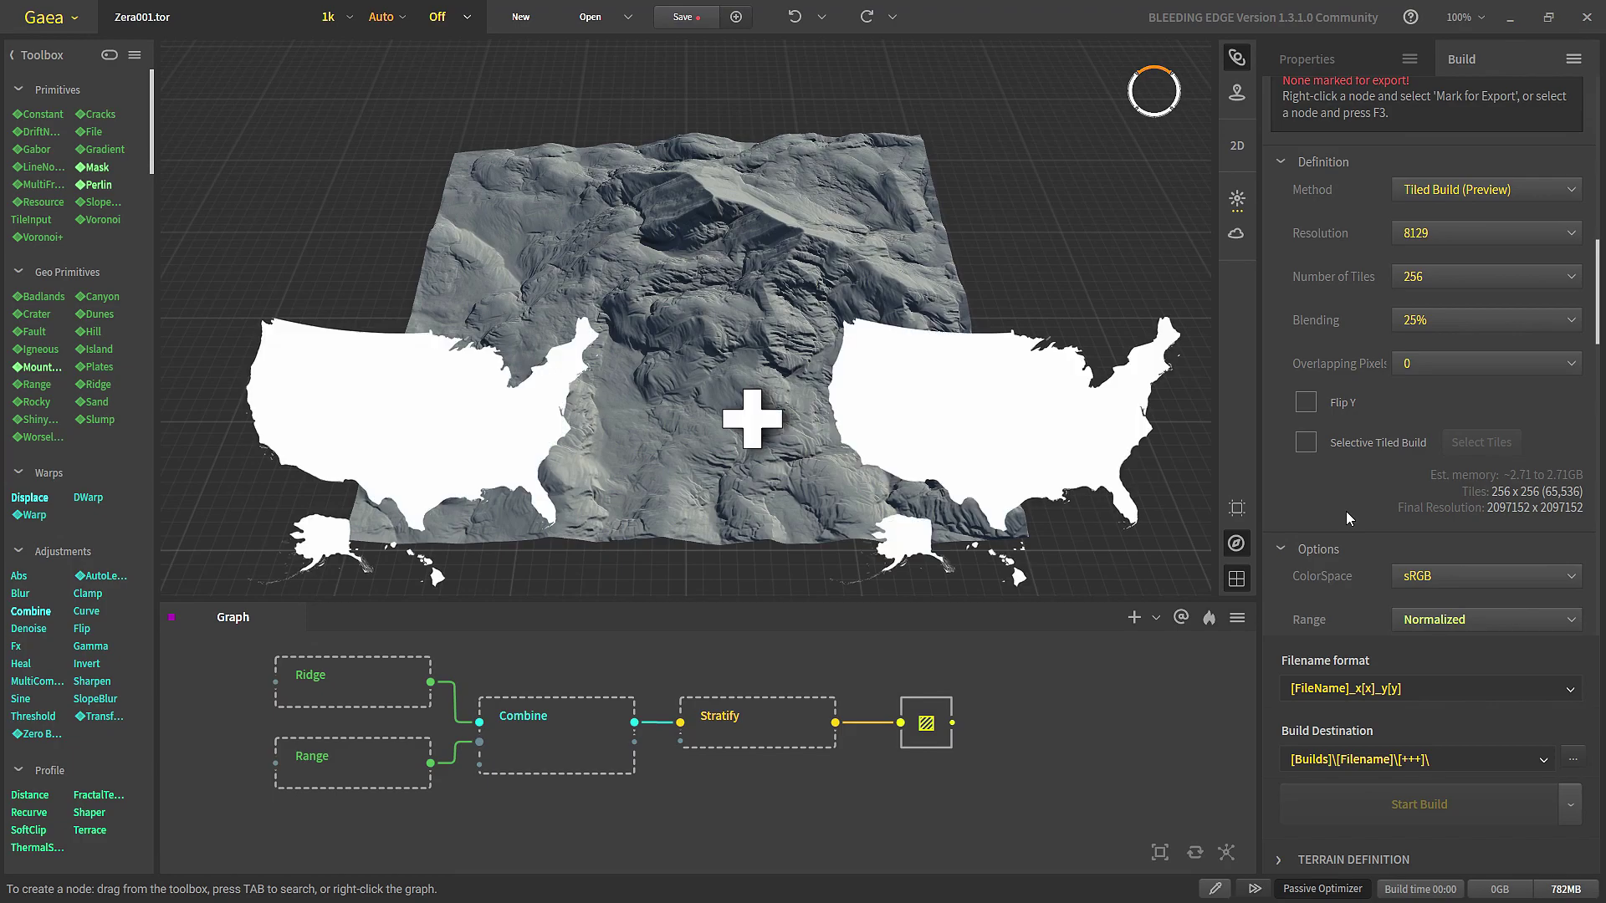
scroll(1346, 512, "down", 2)
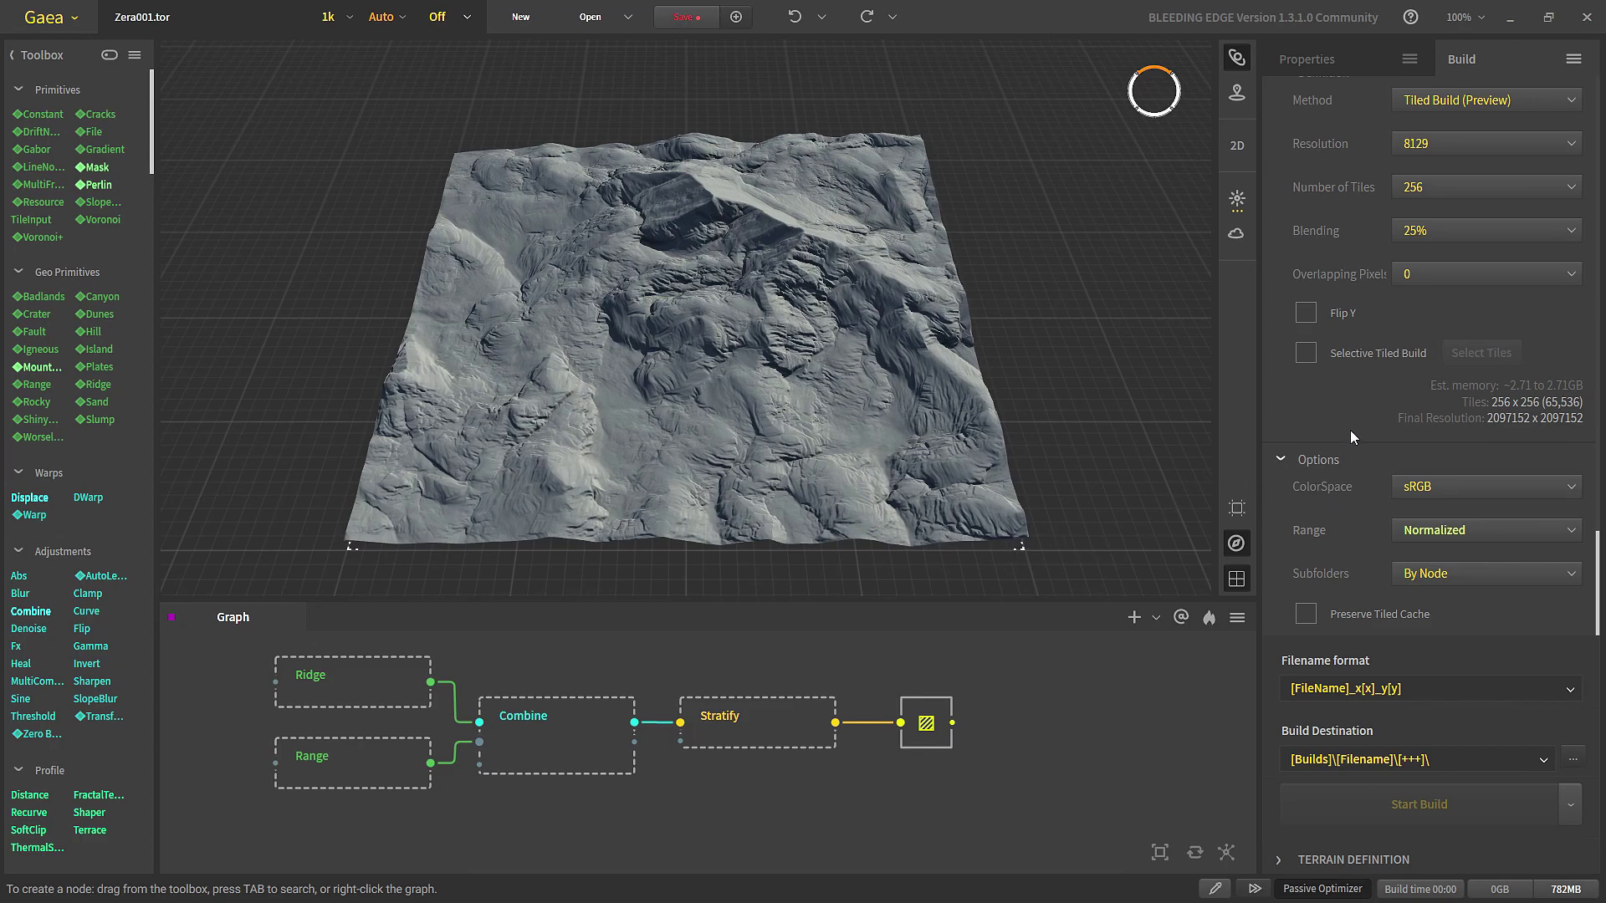
Step: Enable Selective Tiled Build and set the number of tiles to 3
left_click(1306, 354)
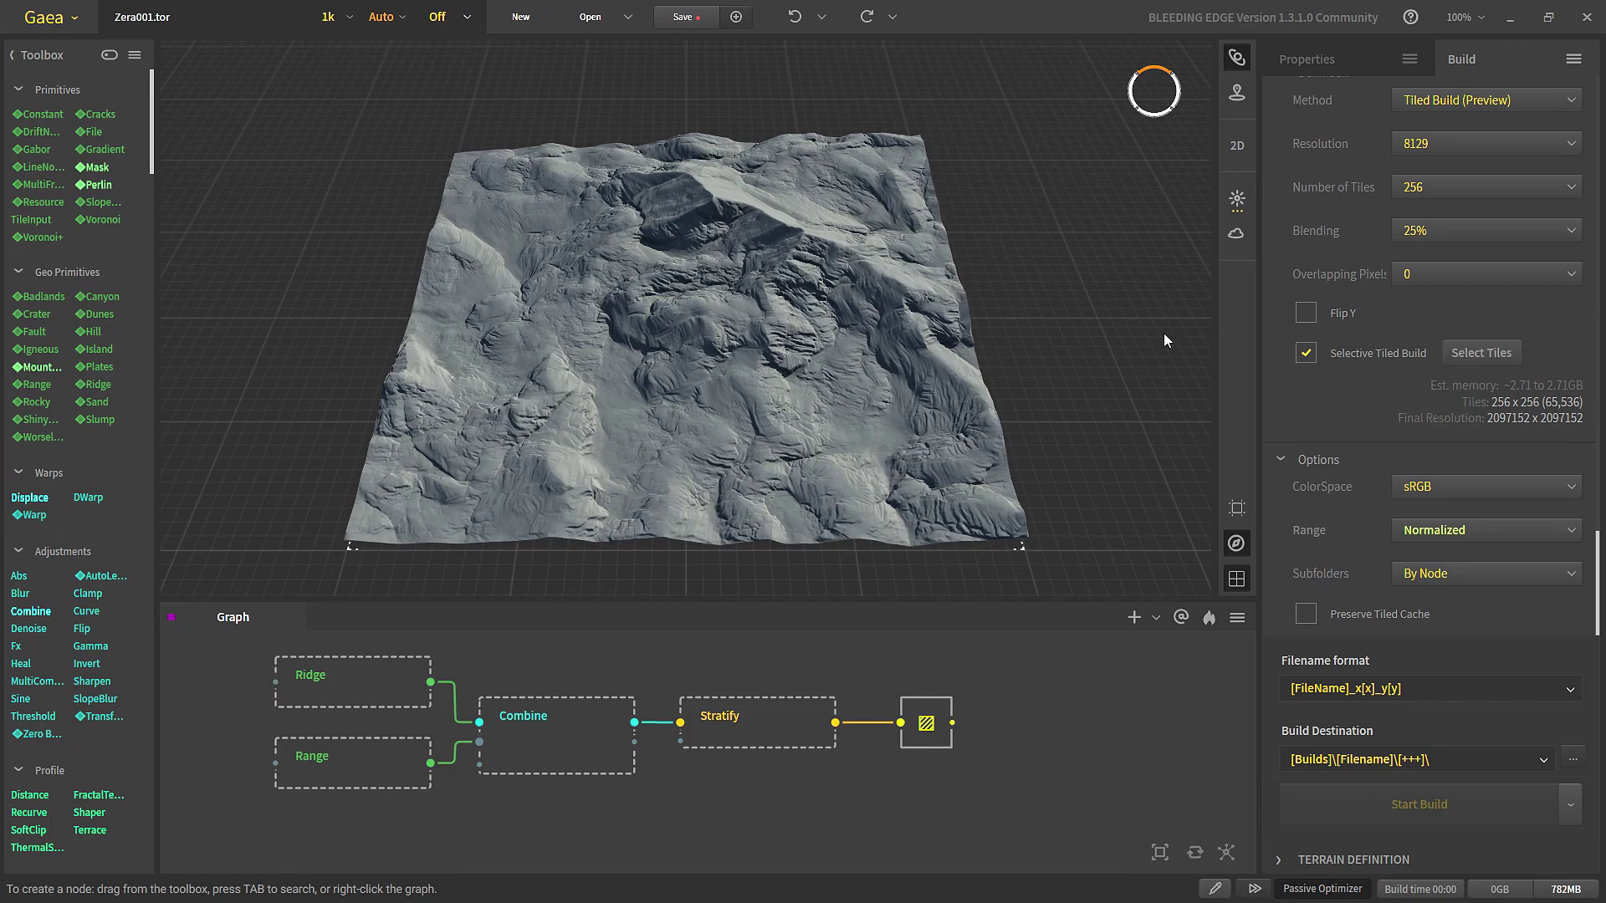
left_click(1503, 356)
left_click(1485, 186)
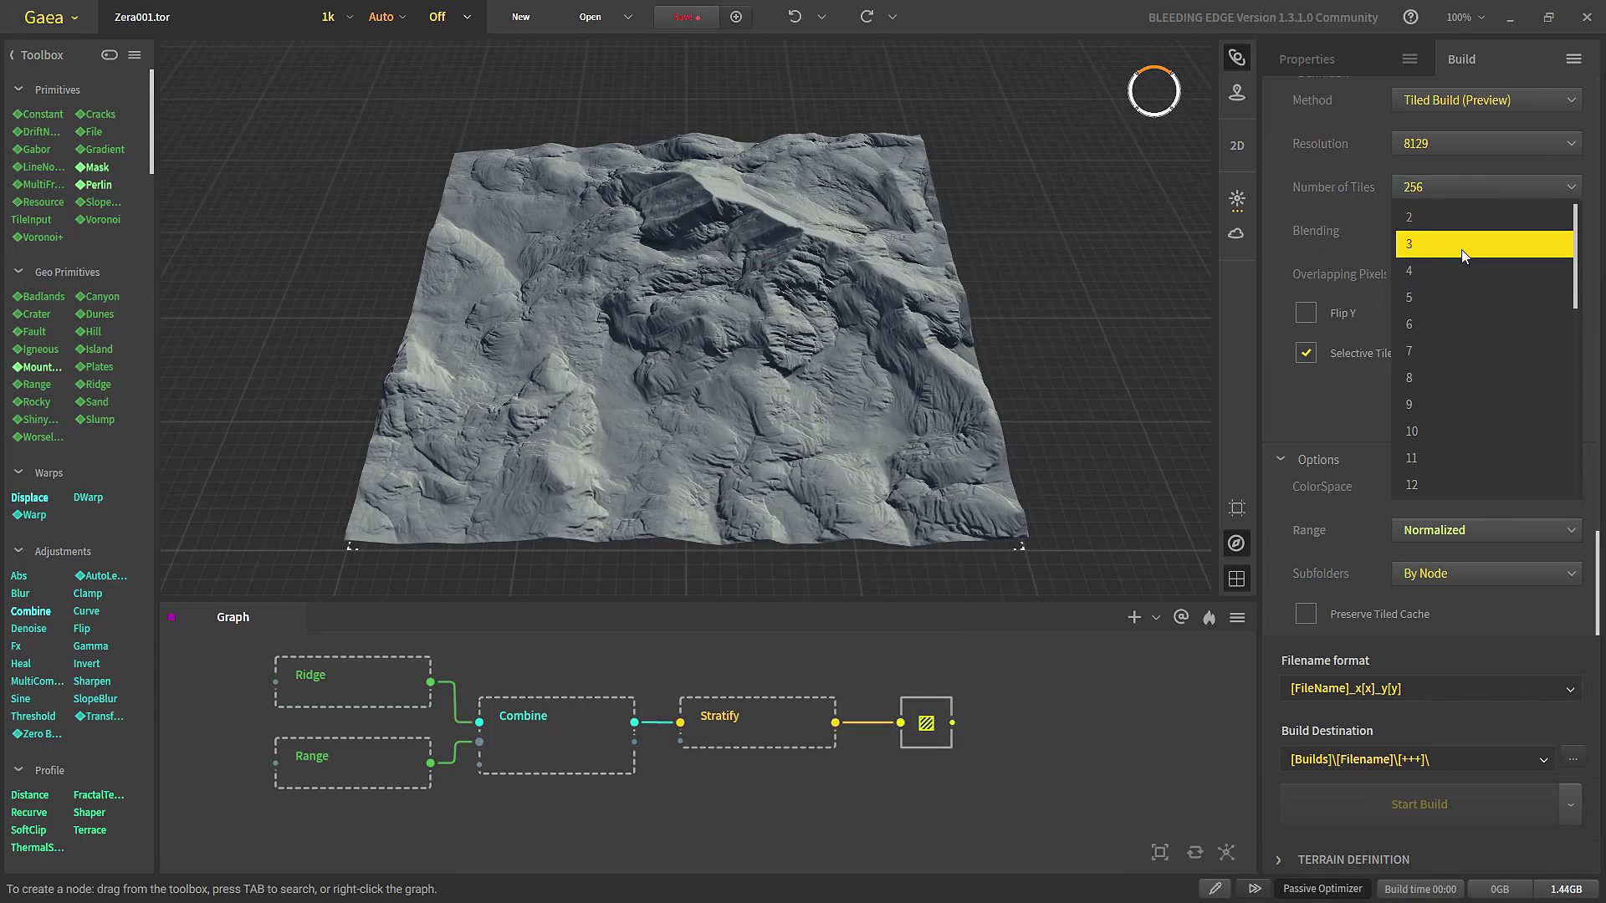
left_click(1462, 248)
Step: Select the six top-row tiles 0,0 through 2,1 for building and confirm
left_click(1493, 354)
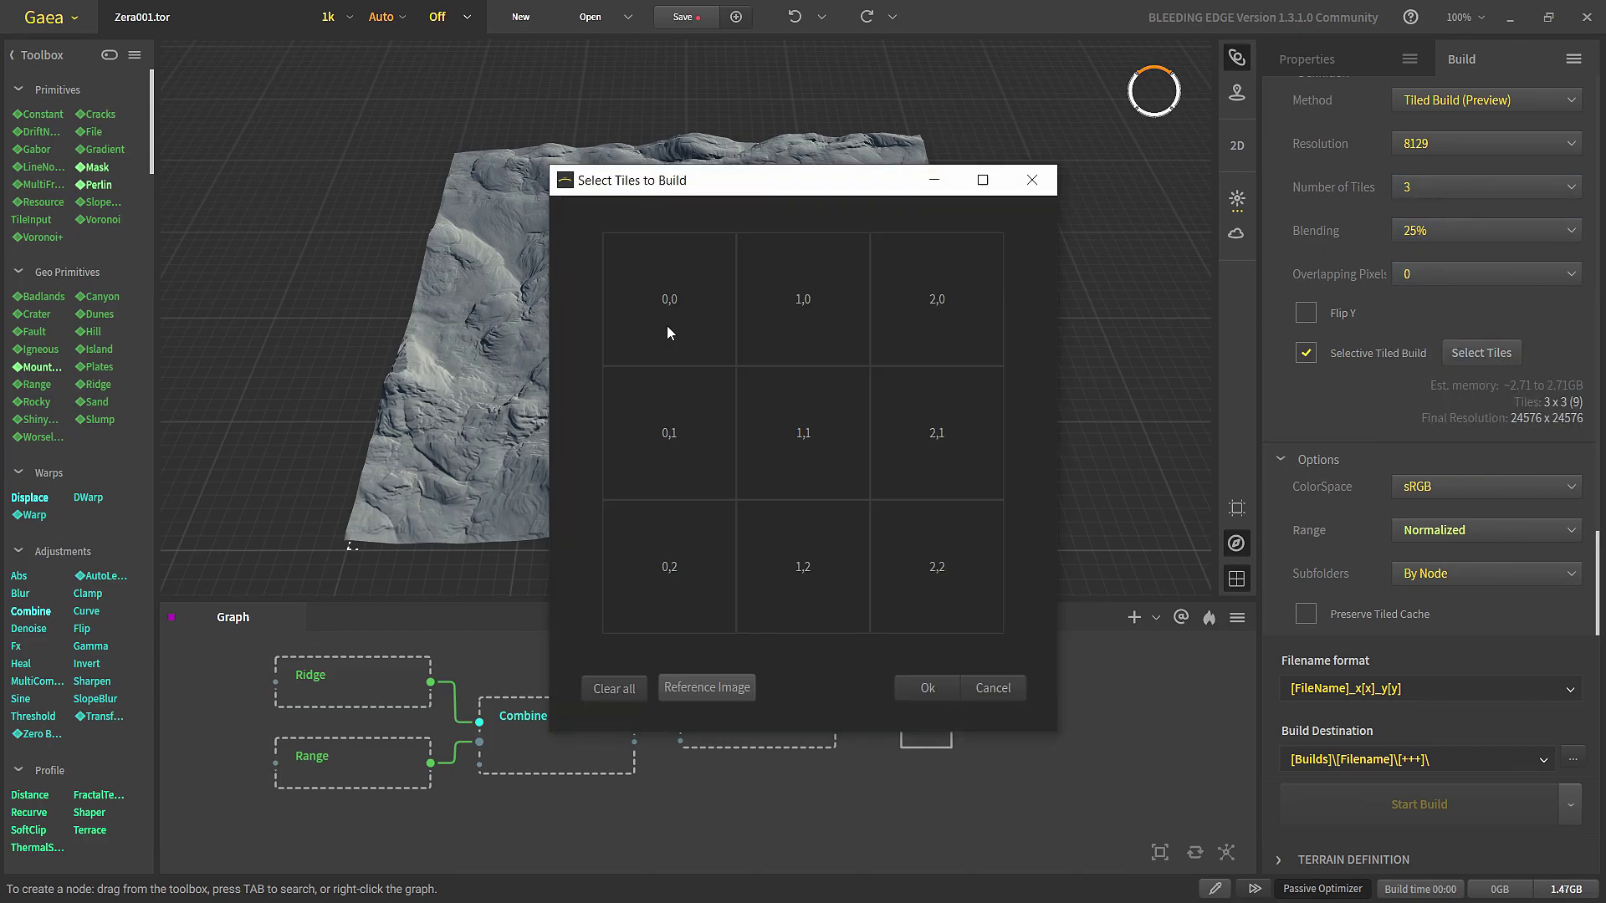
left_click(680, 459)
left_click(916, 376)
left_click(887, 343)
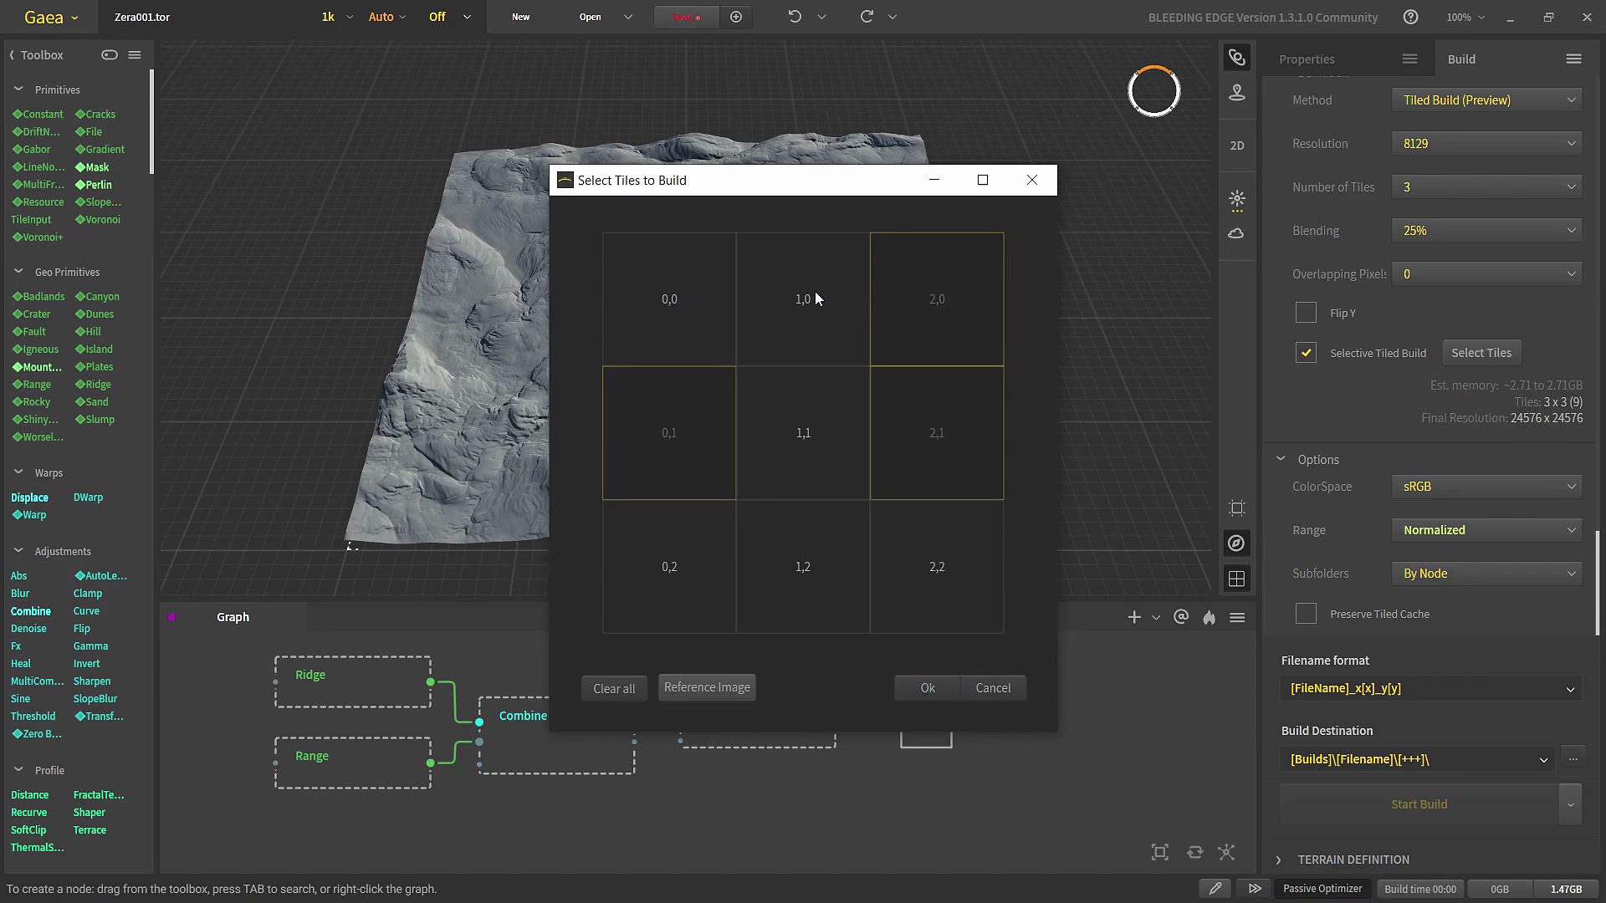
left_click(815, 291)
left_click(686, 328)
left_click(806, 457)
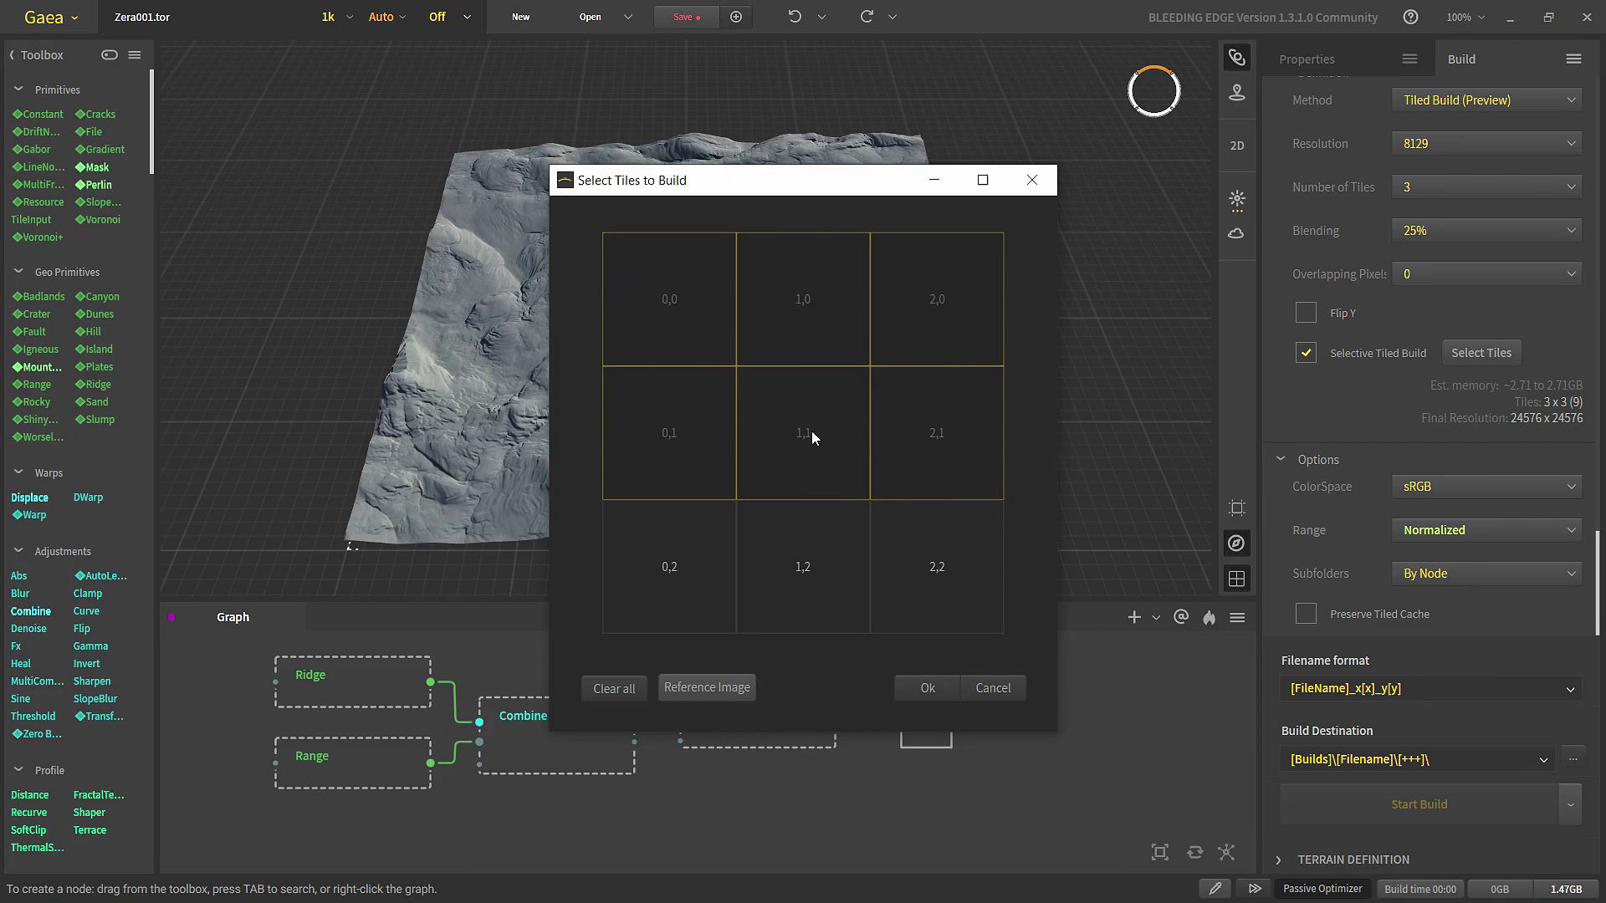
left_click(707, 688)
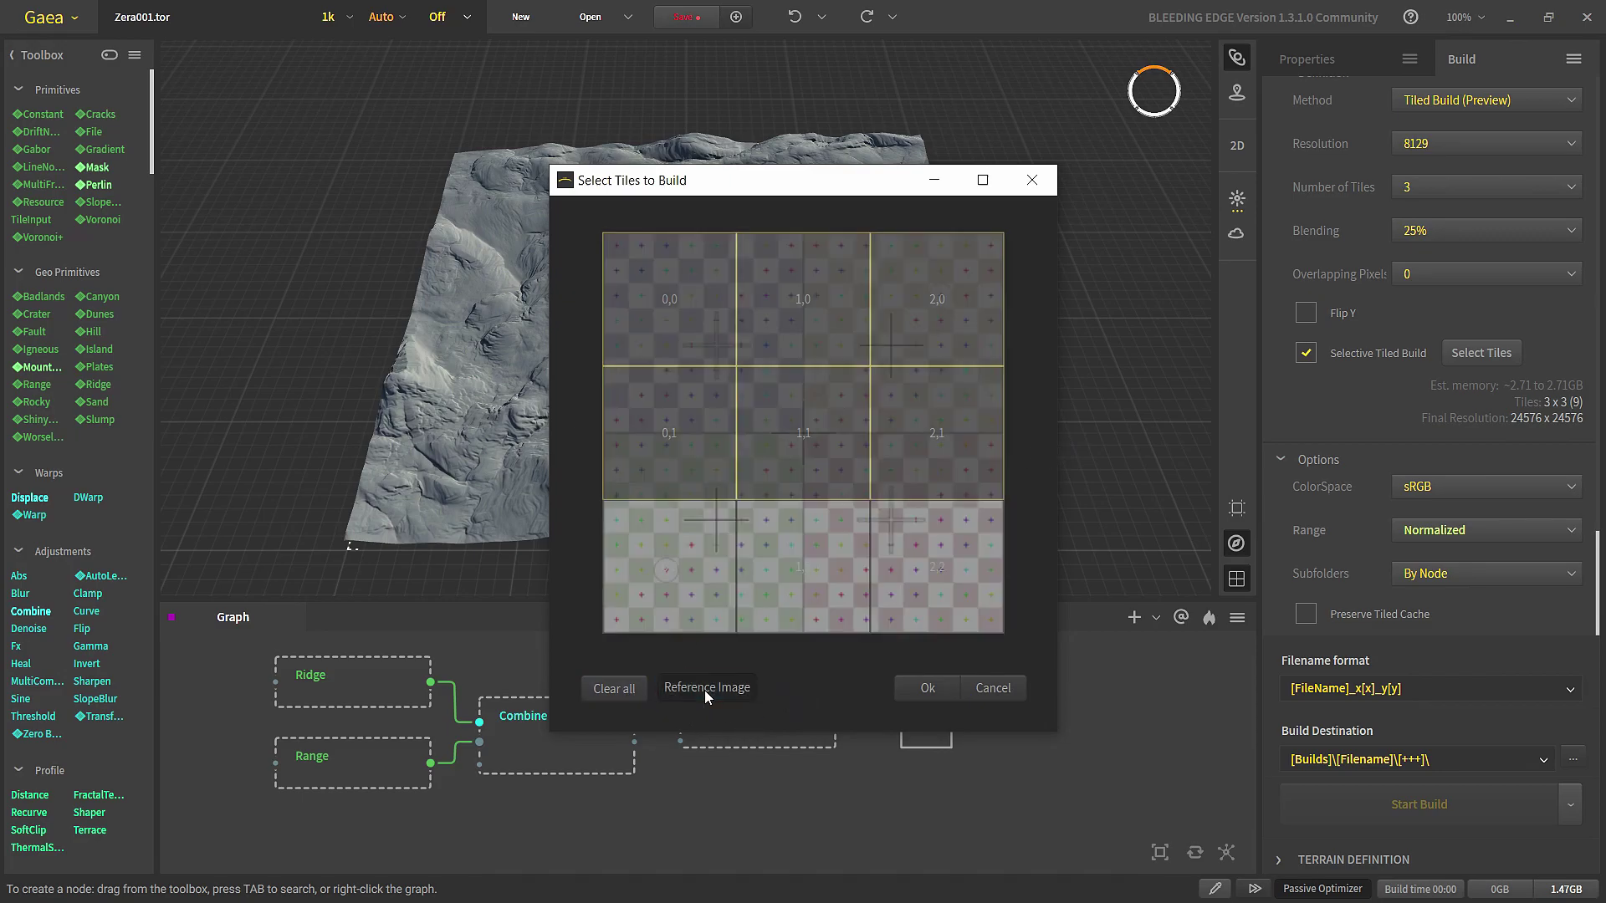
left_click(928, 688)
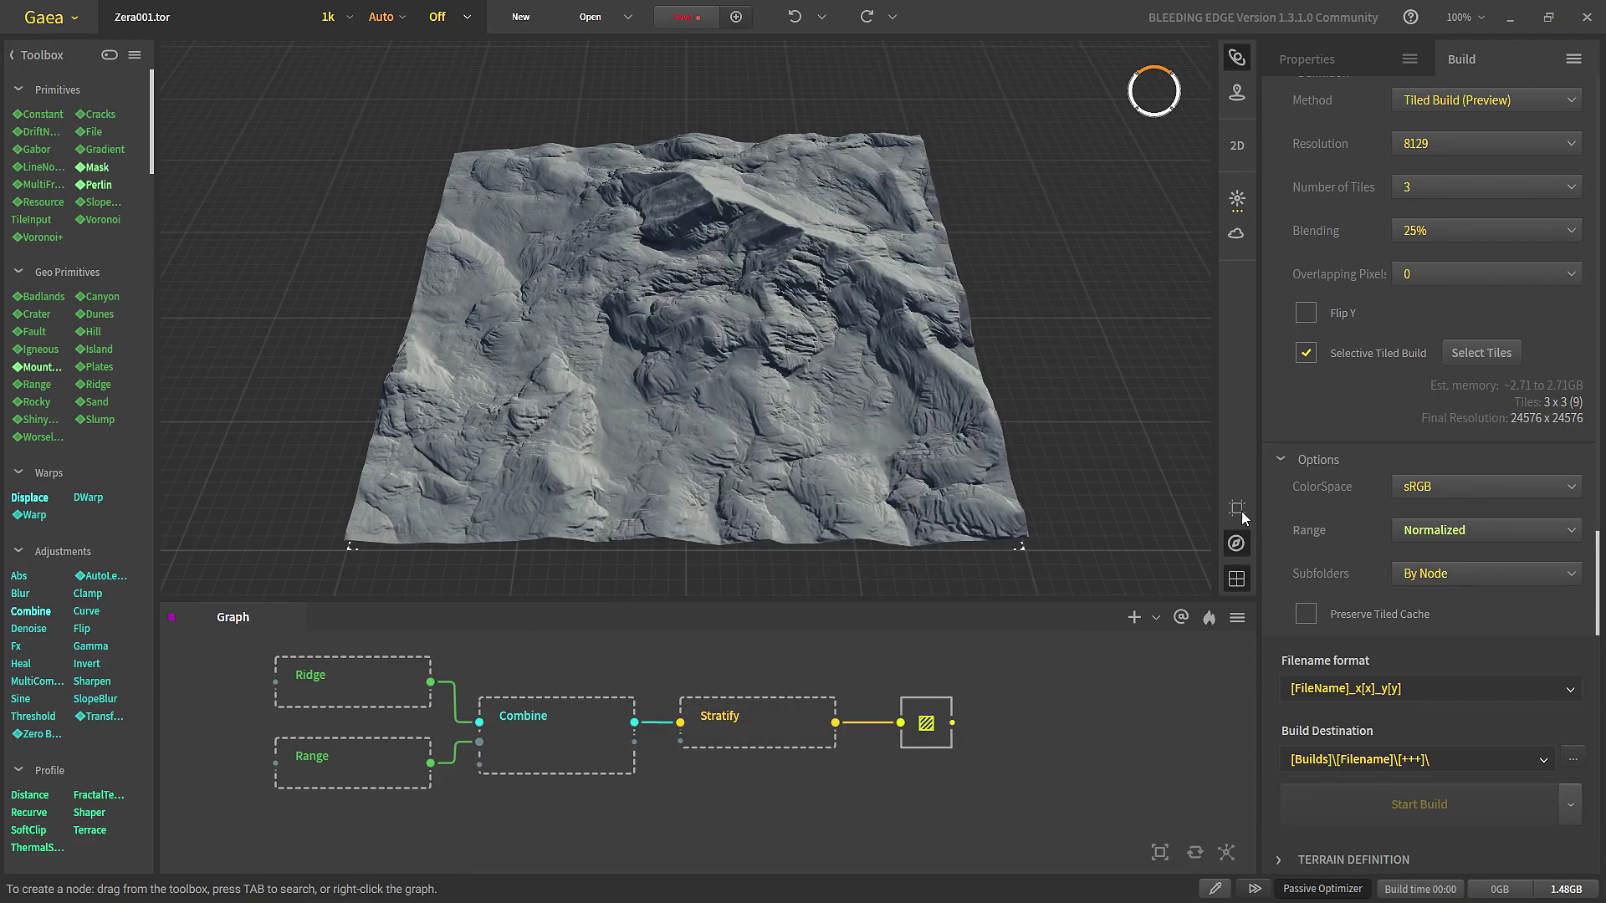
Step: Drape the custom TileGate fantasy map PNG over the terrain as the viewport reference image
left_click(1236, 507)
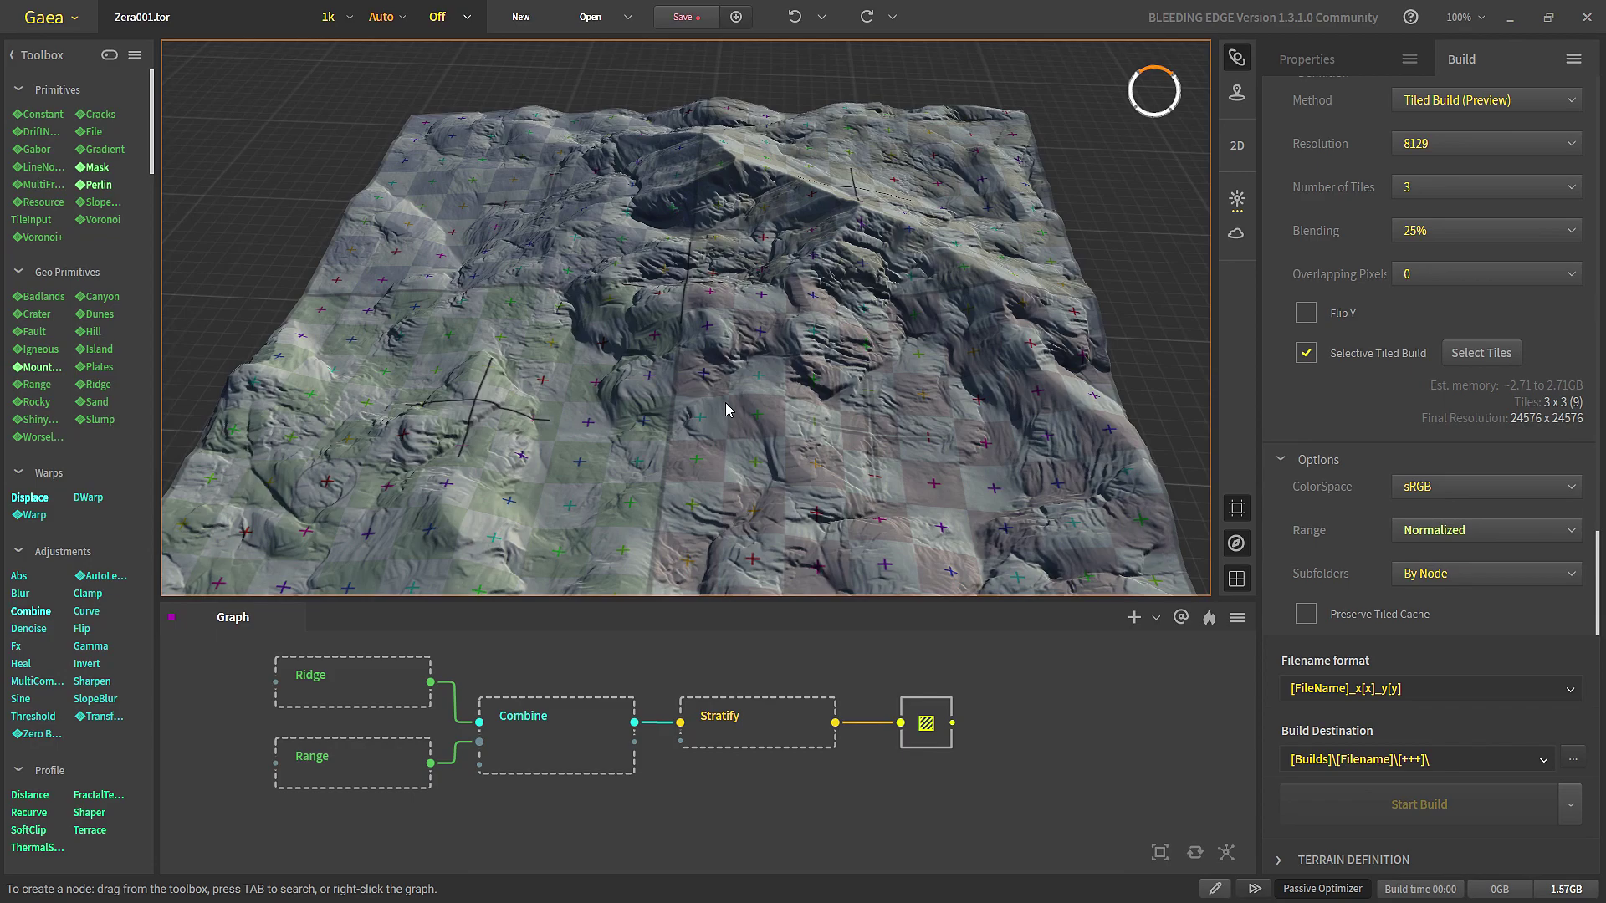
left_click(1239, 510)
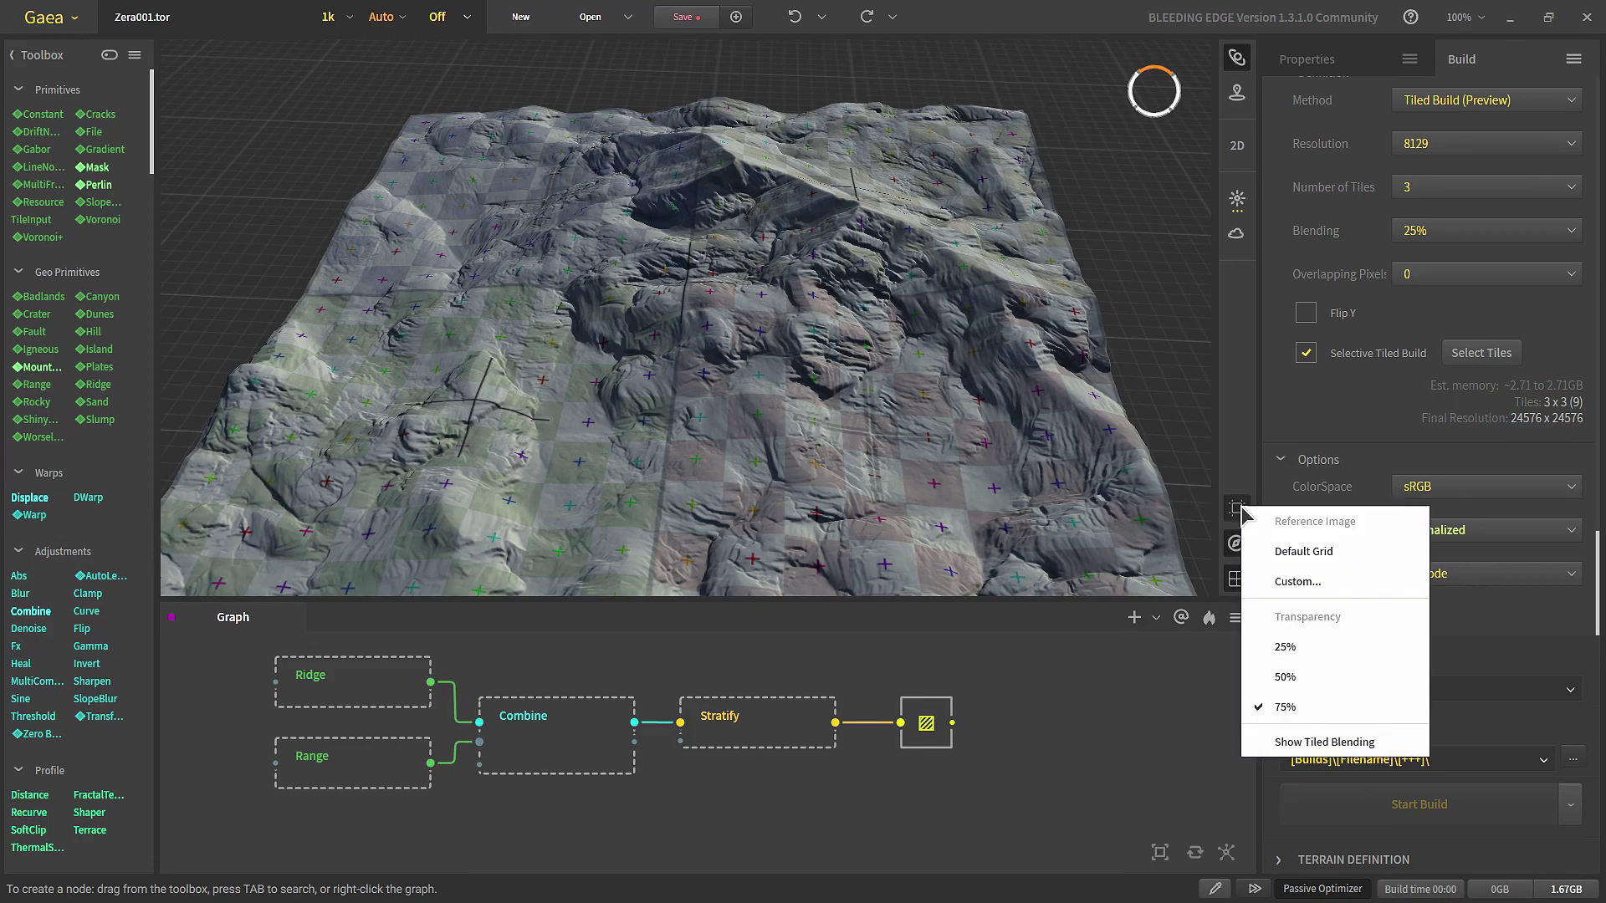
left_click(1329, 587)
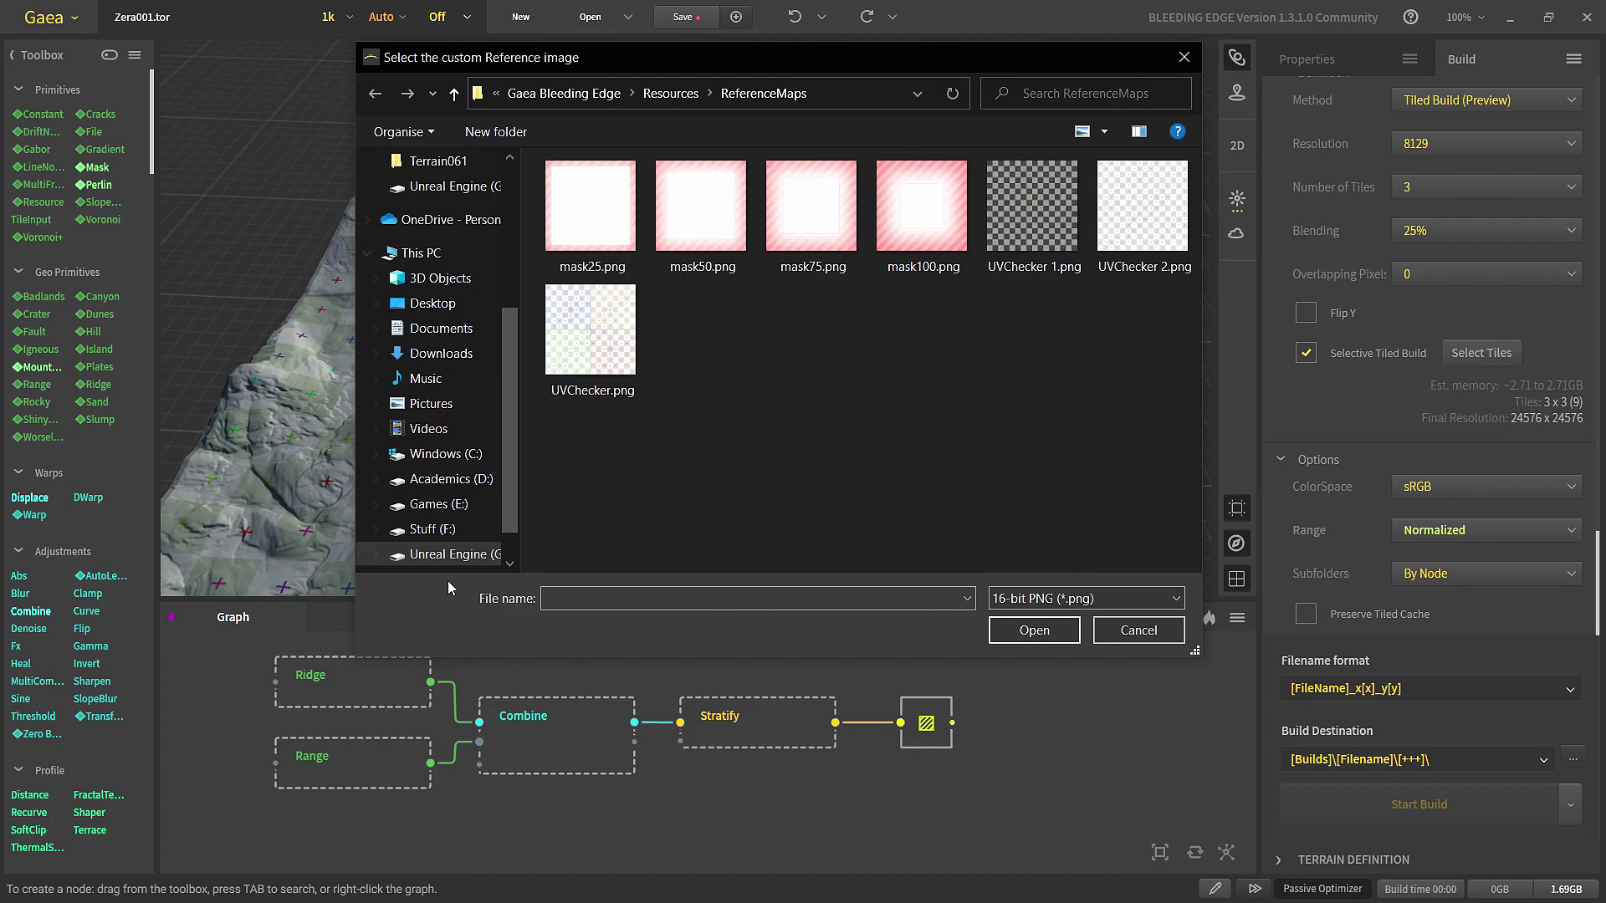
left_click(448, 554)
double_click(1032, 338)
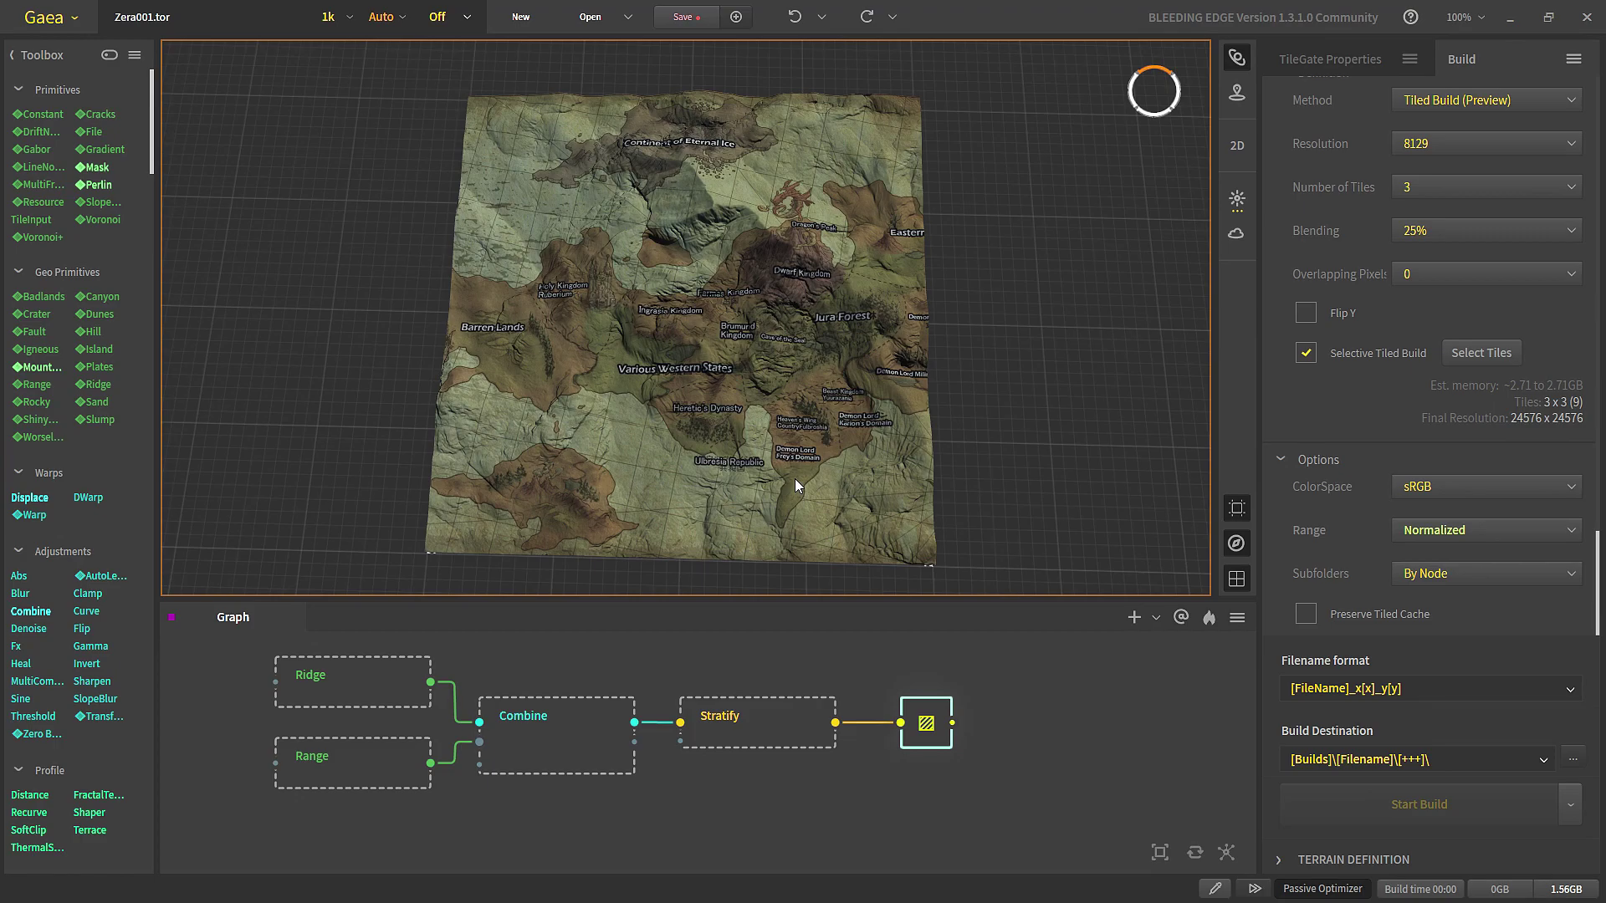
Step: Remove tile 0,2 from the selective build and confirm the tile selection
left_click_drag(794, 478, 890, 400)
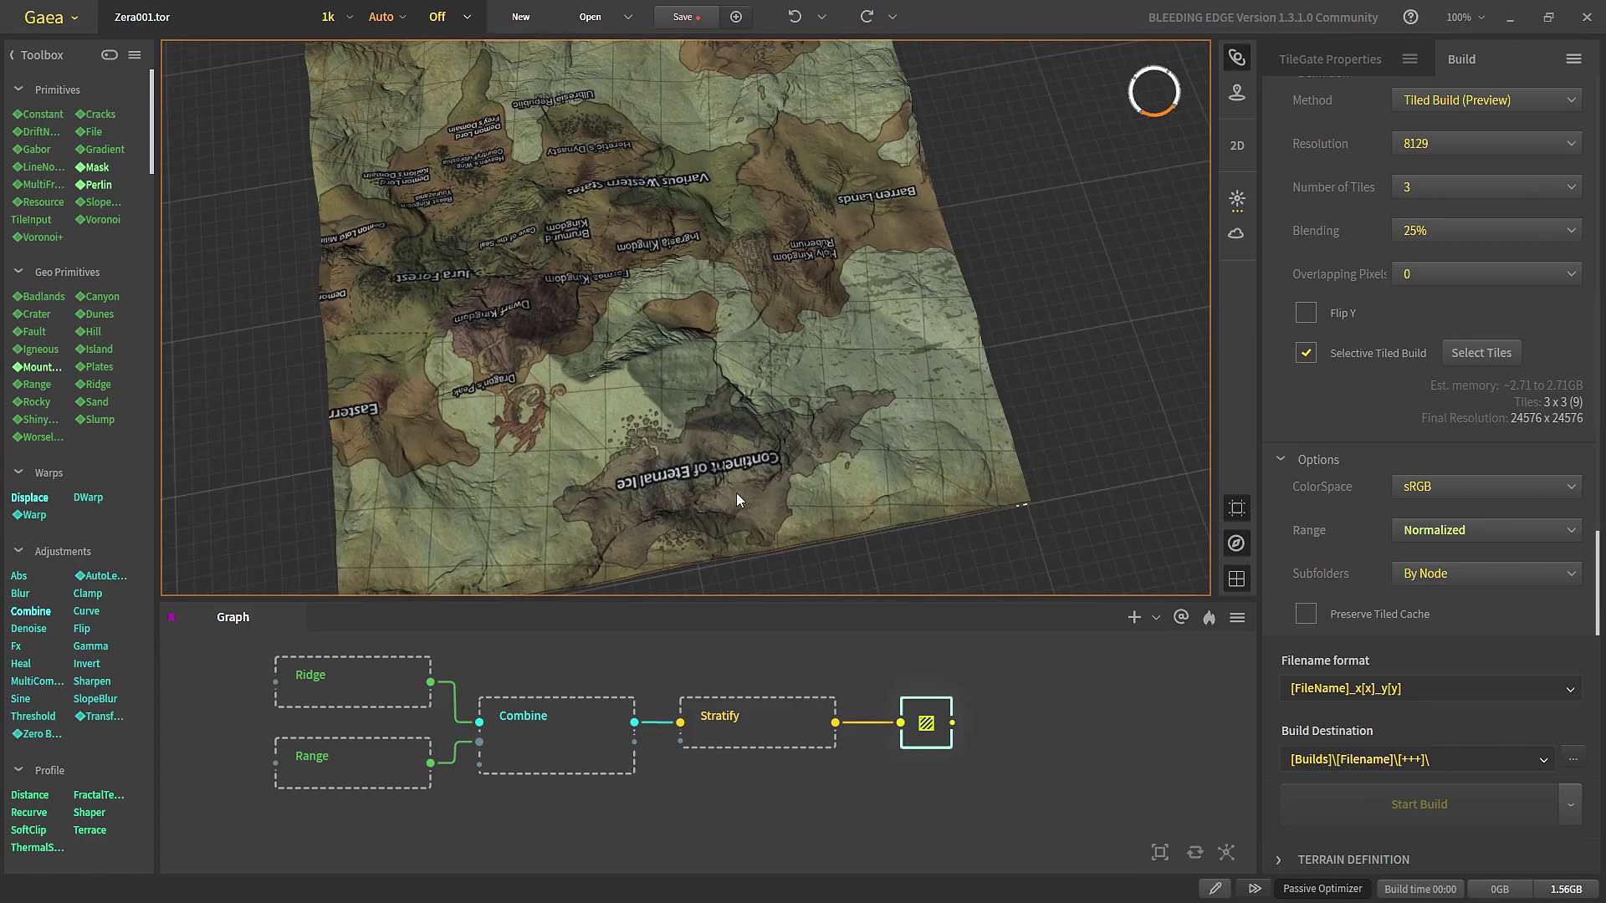
left_click(1480, 352)
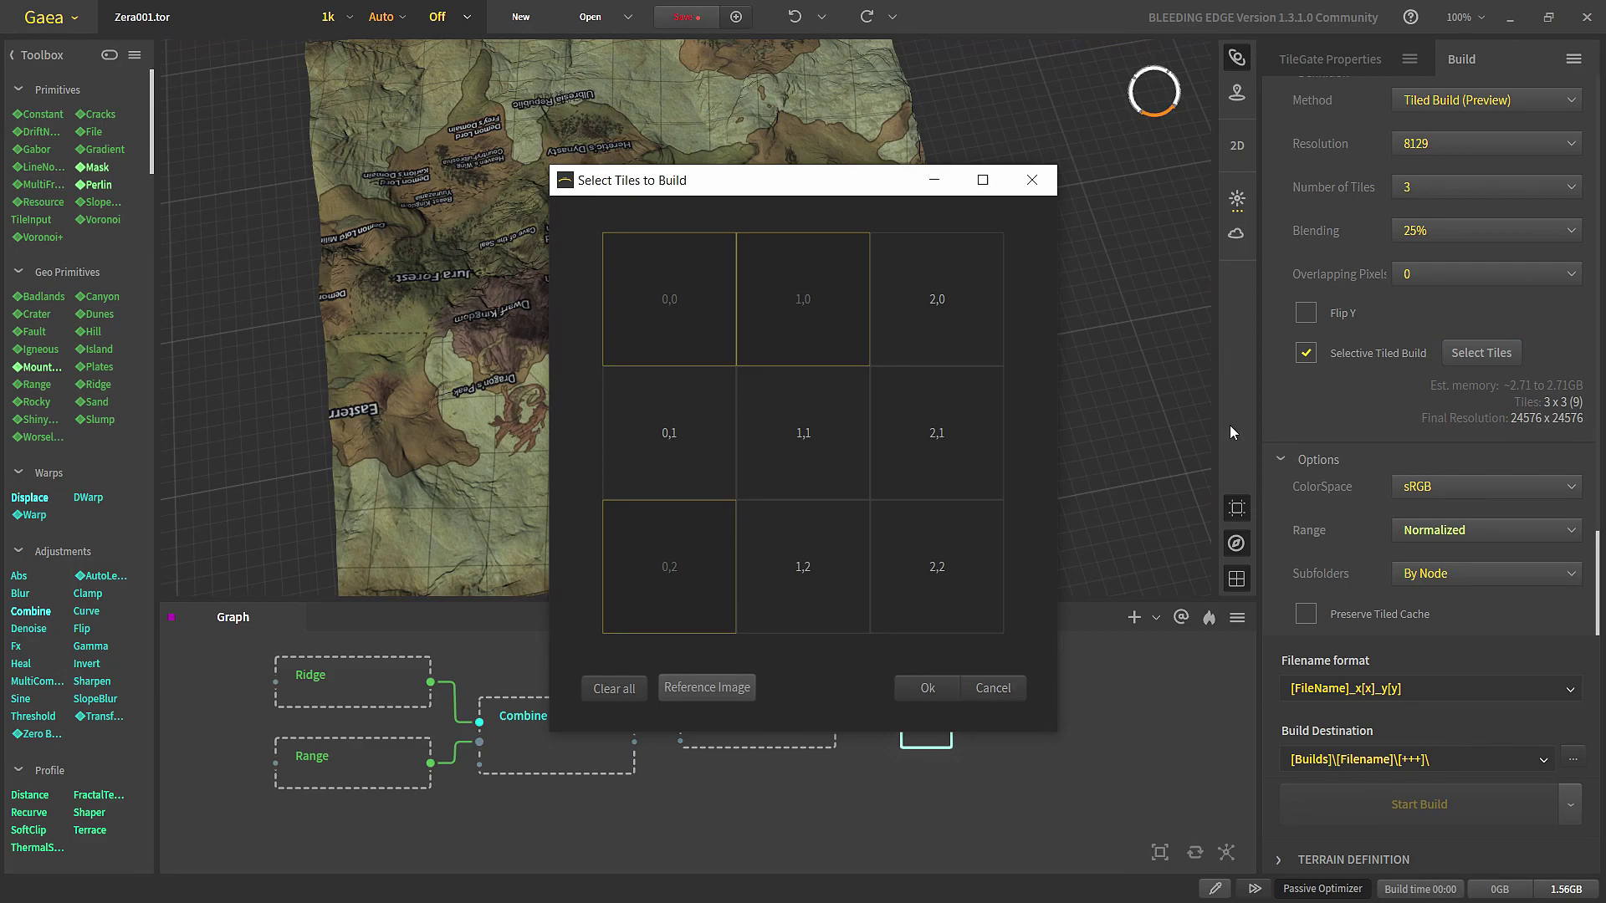
left_click(738, 689)
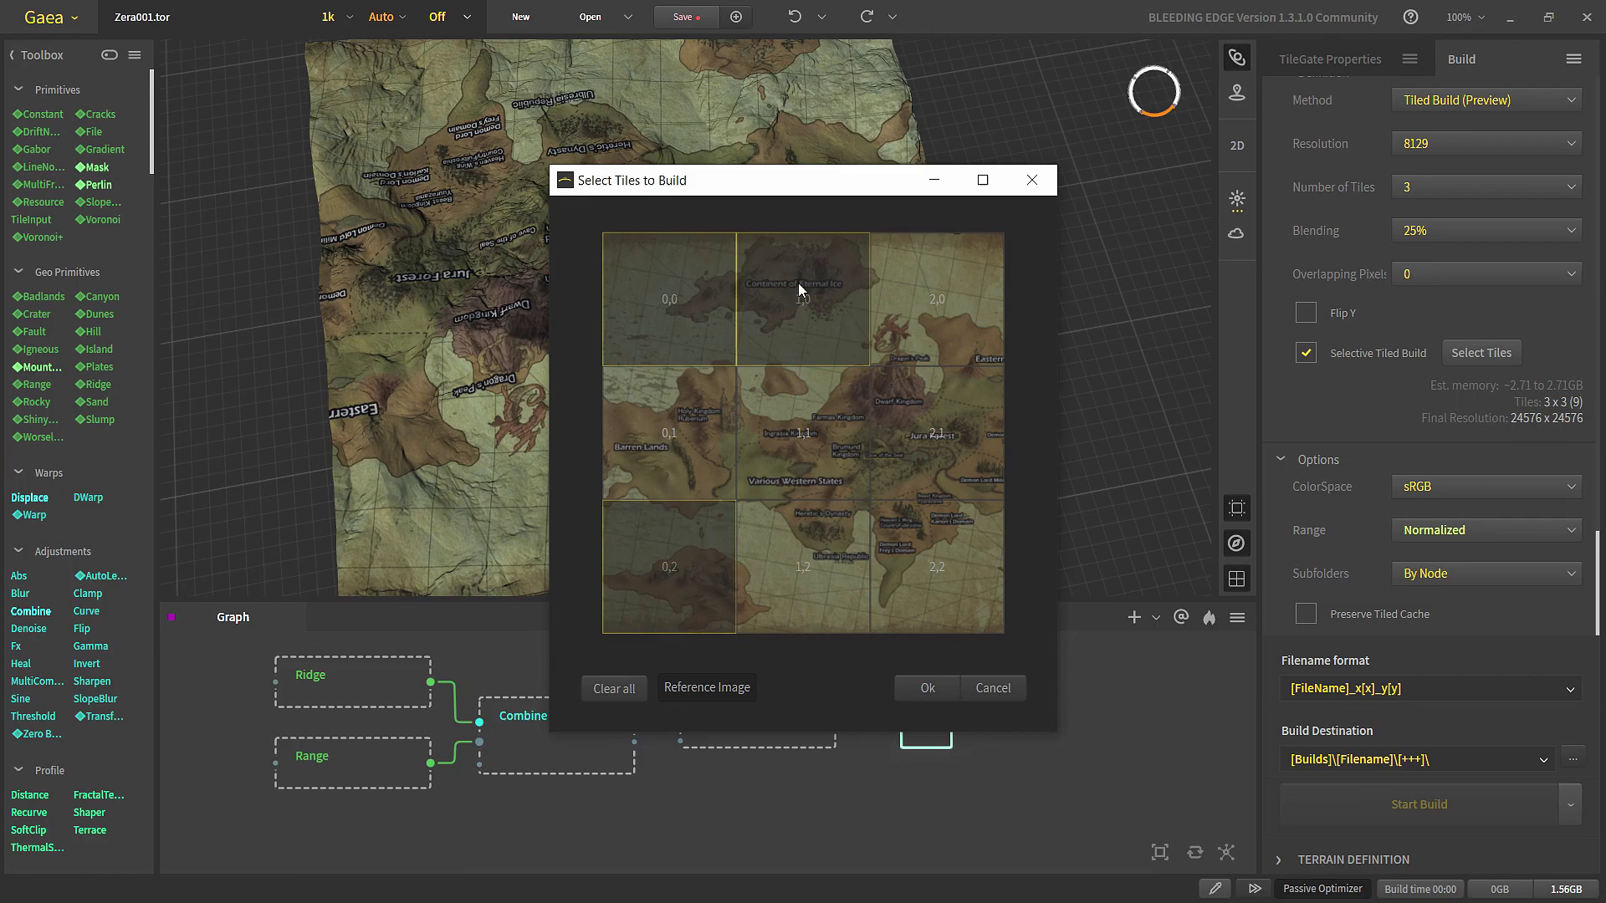
left_click(701, 549)
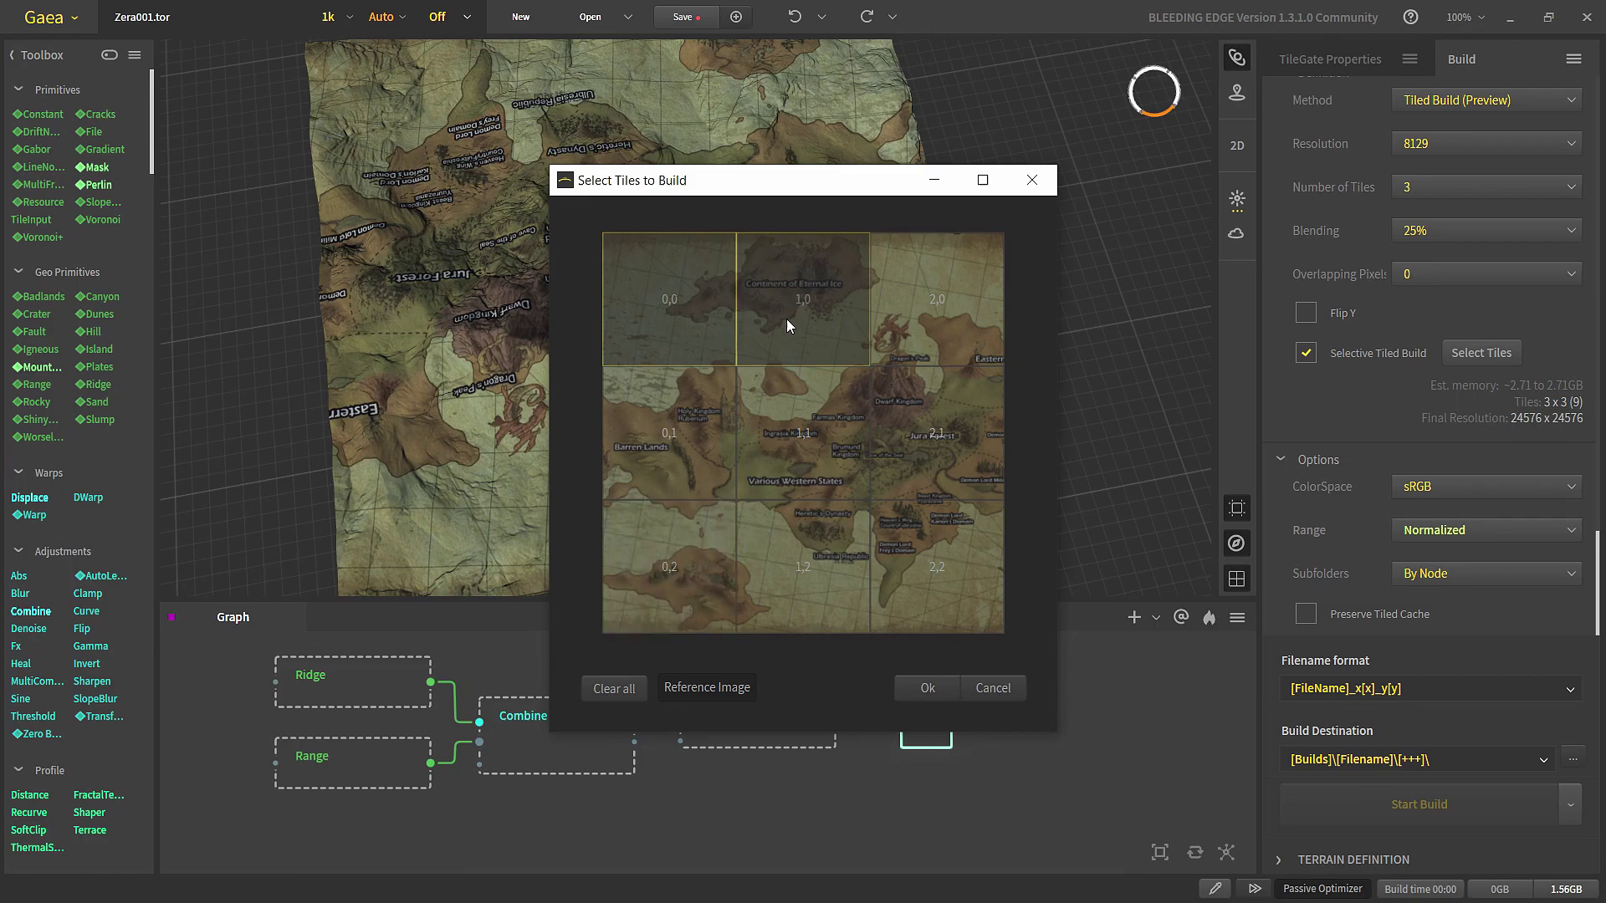
key("Return")
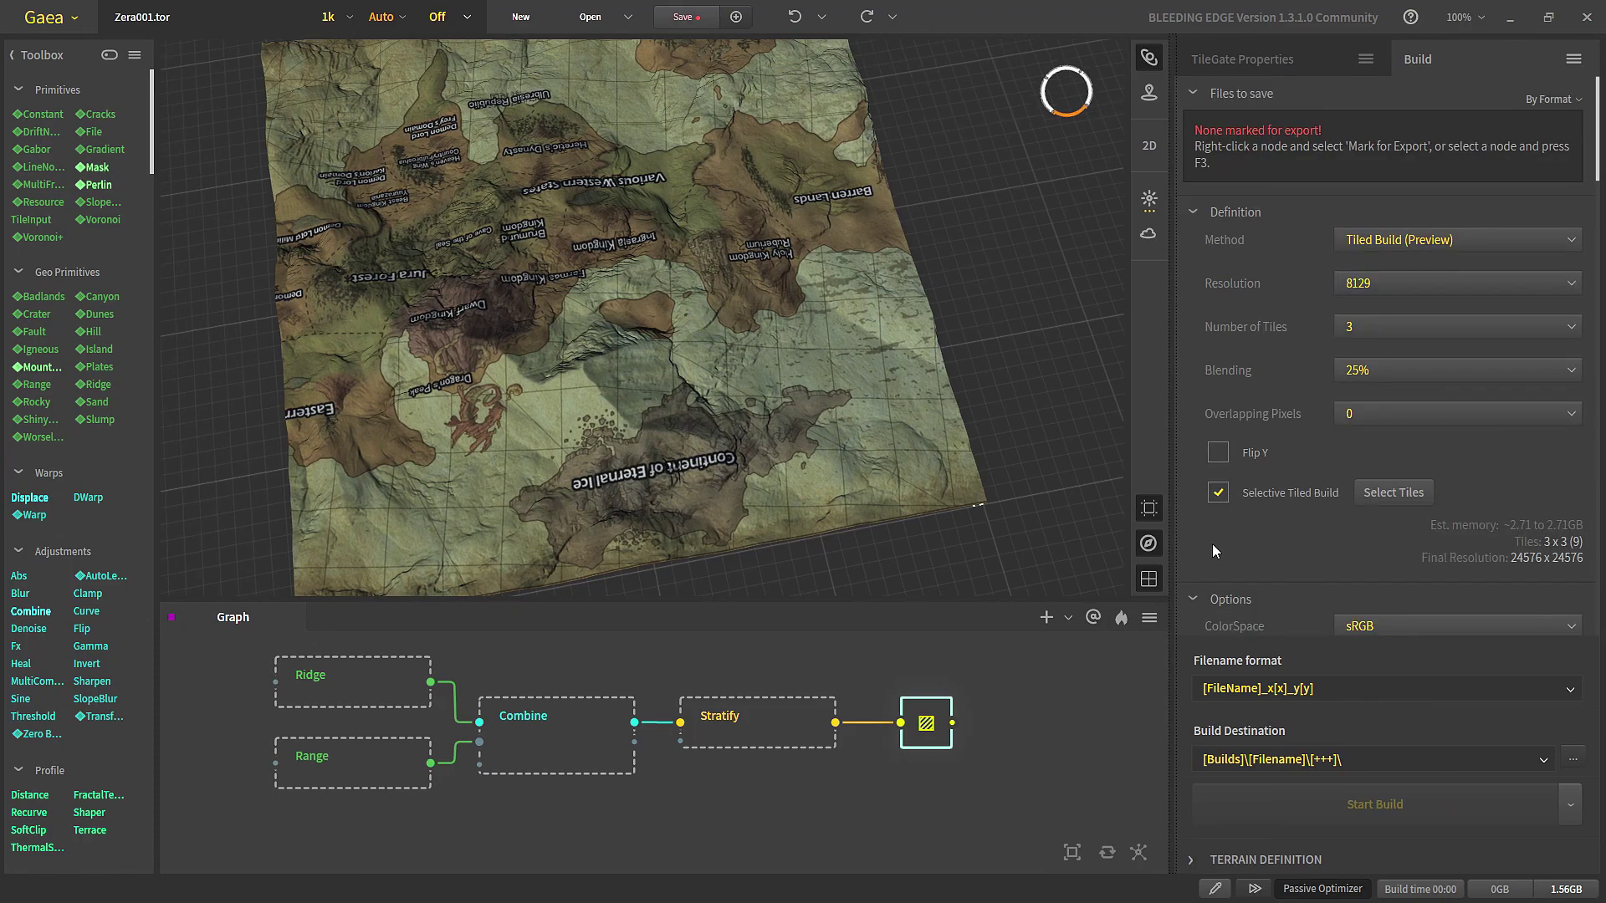
Step: Switch the build method to Split, then bring up node search in an empty graph area
left_click(1424, 414)
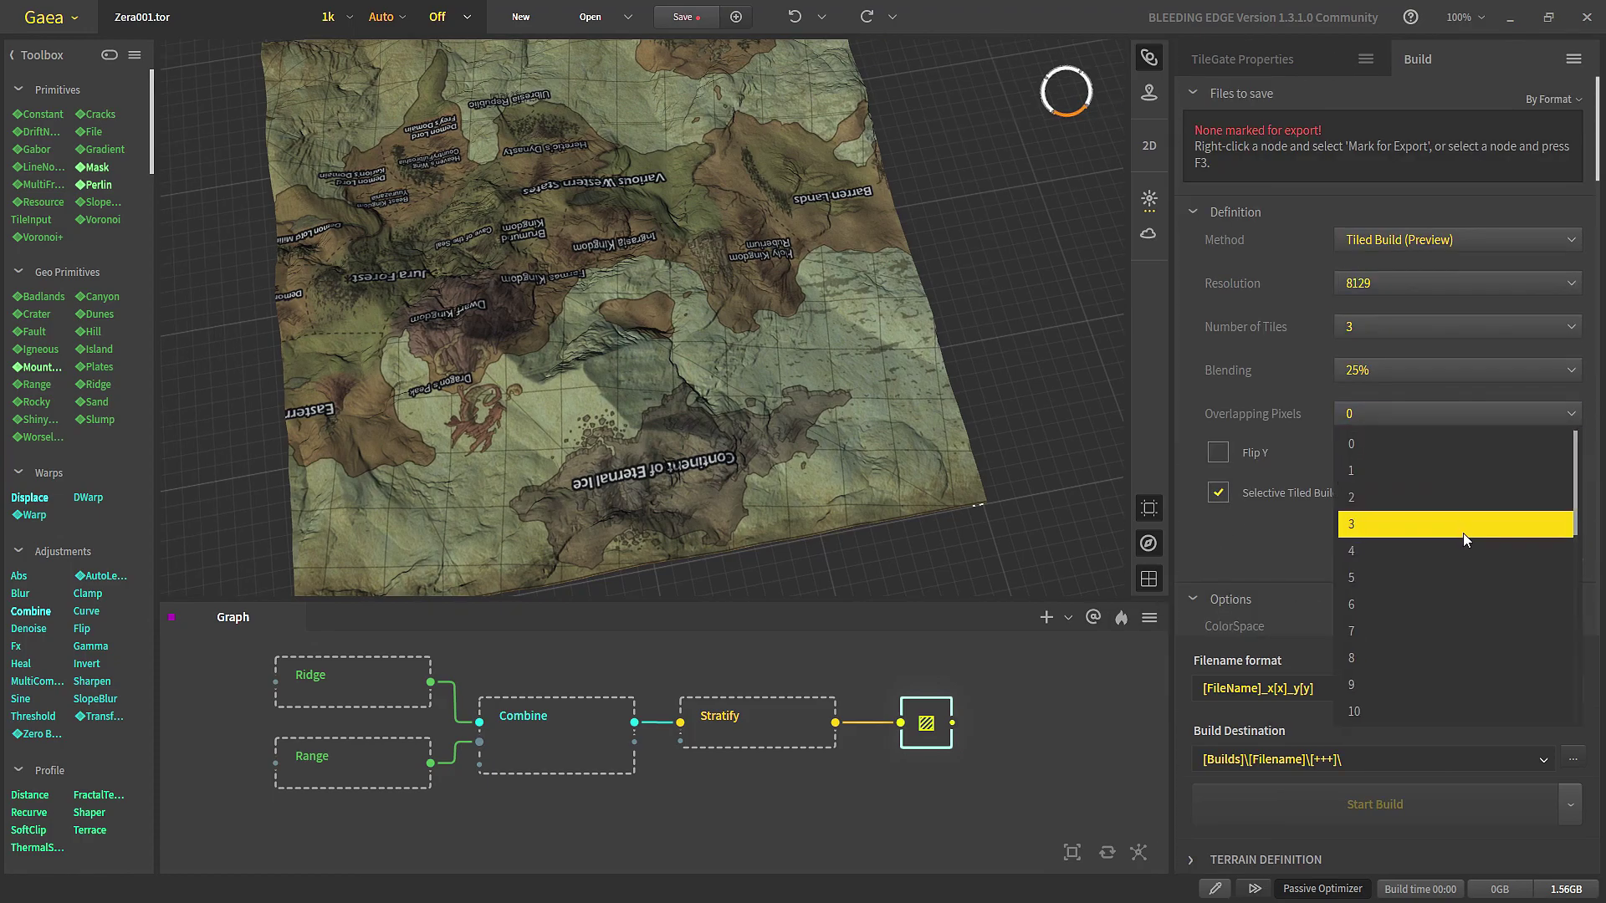
scroll(1413, 526, "down", 1)
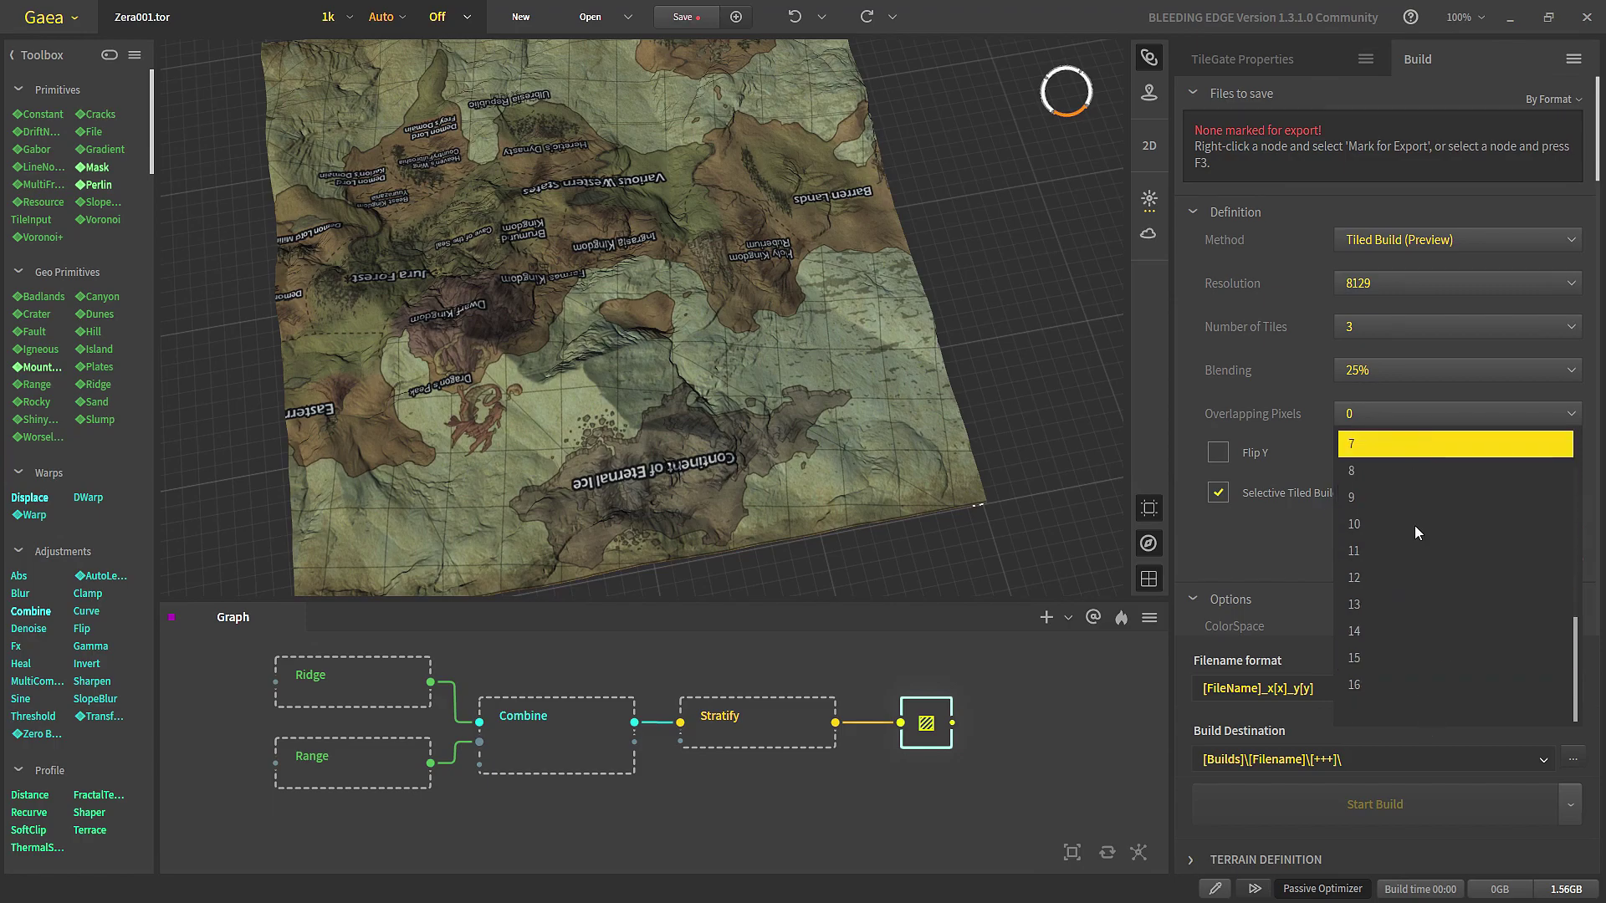
left_click(1323, 430)
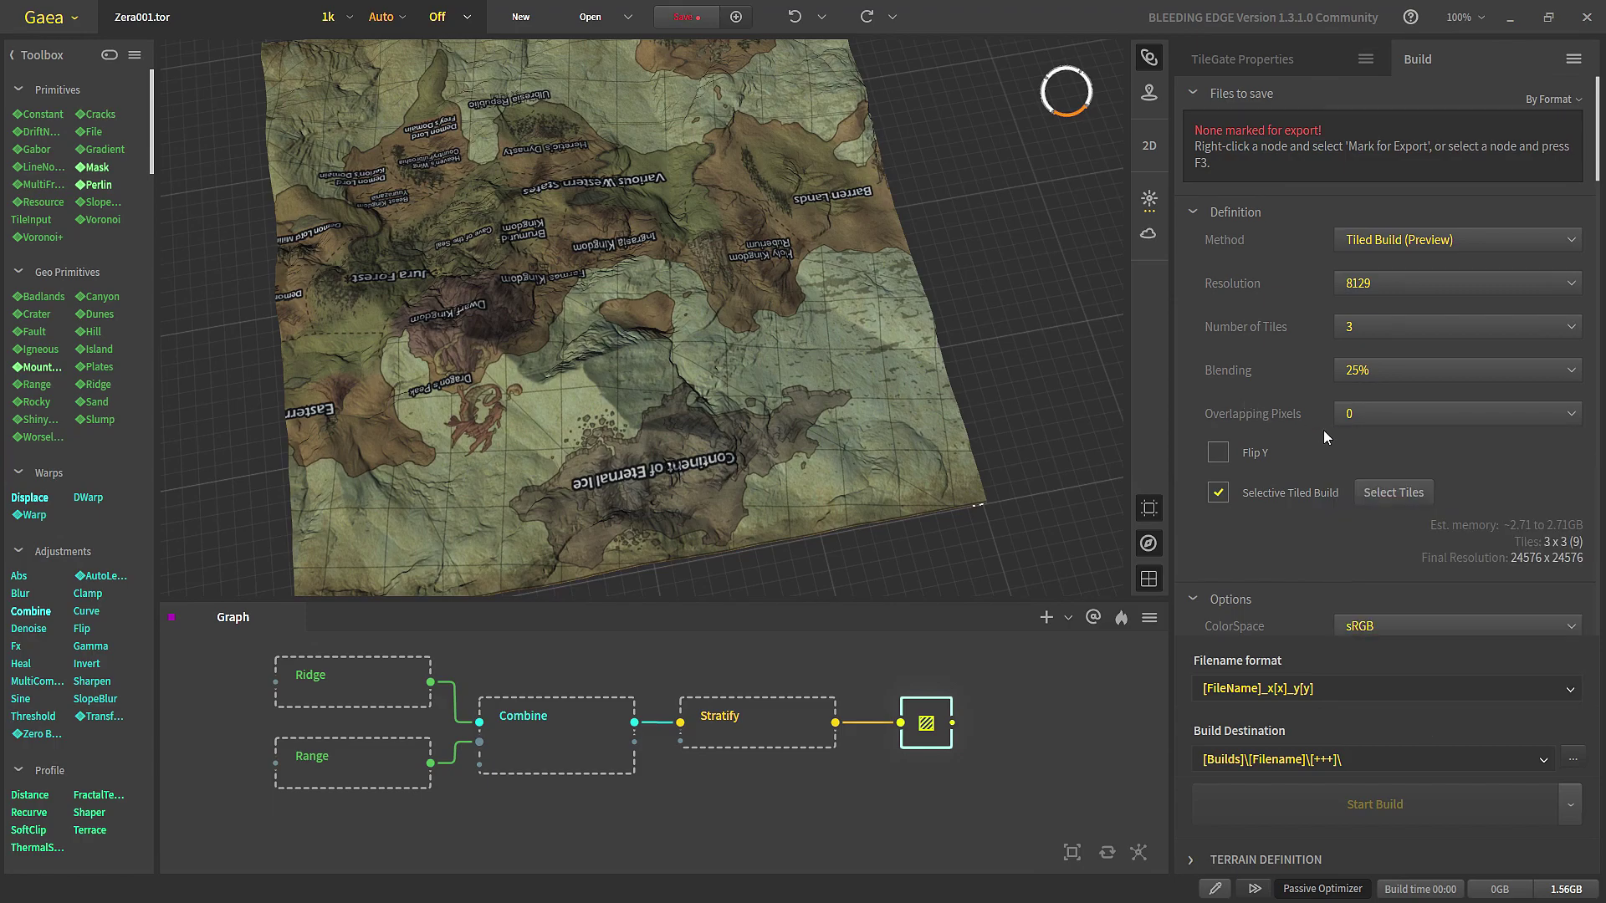
left_click(1426, 236)
left_click(1403, 297)
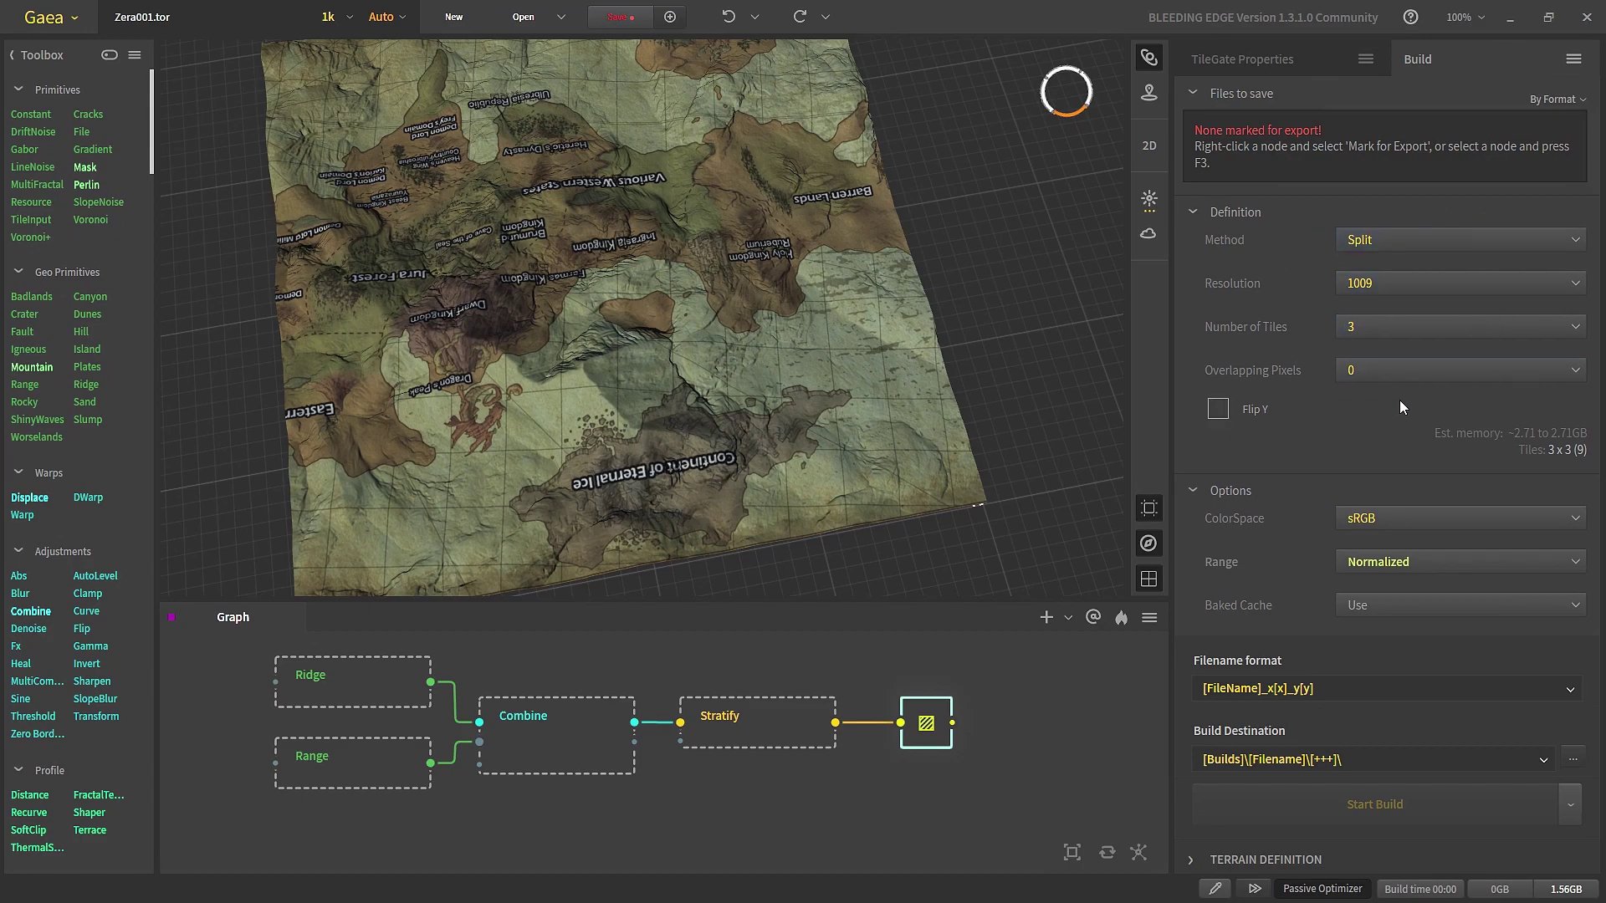
left_click(1392, 372)
scroll(1465, 589, "down", 3)
left_click_drag(858, 781, 771, 746)
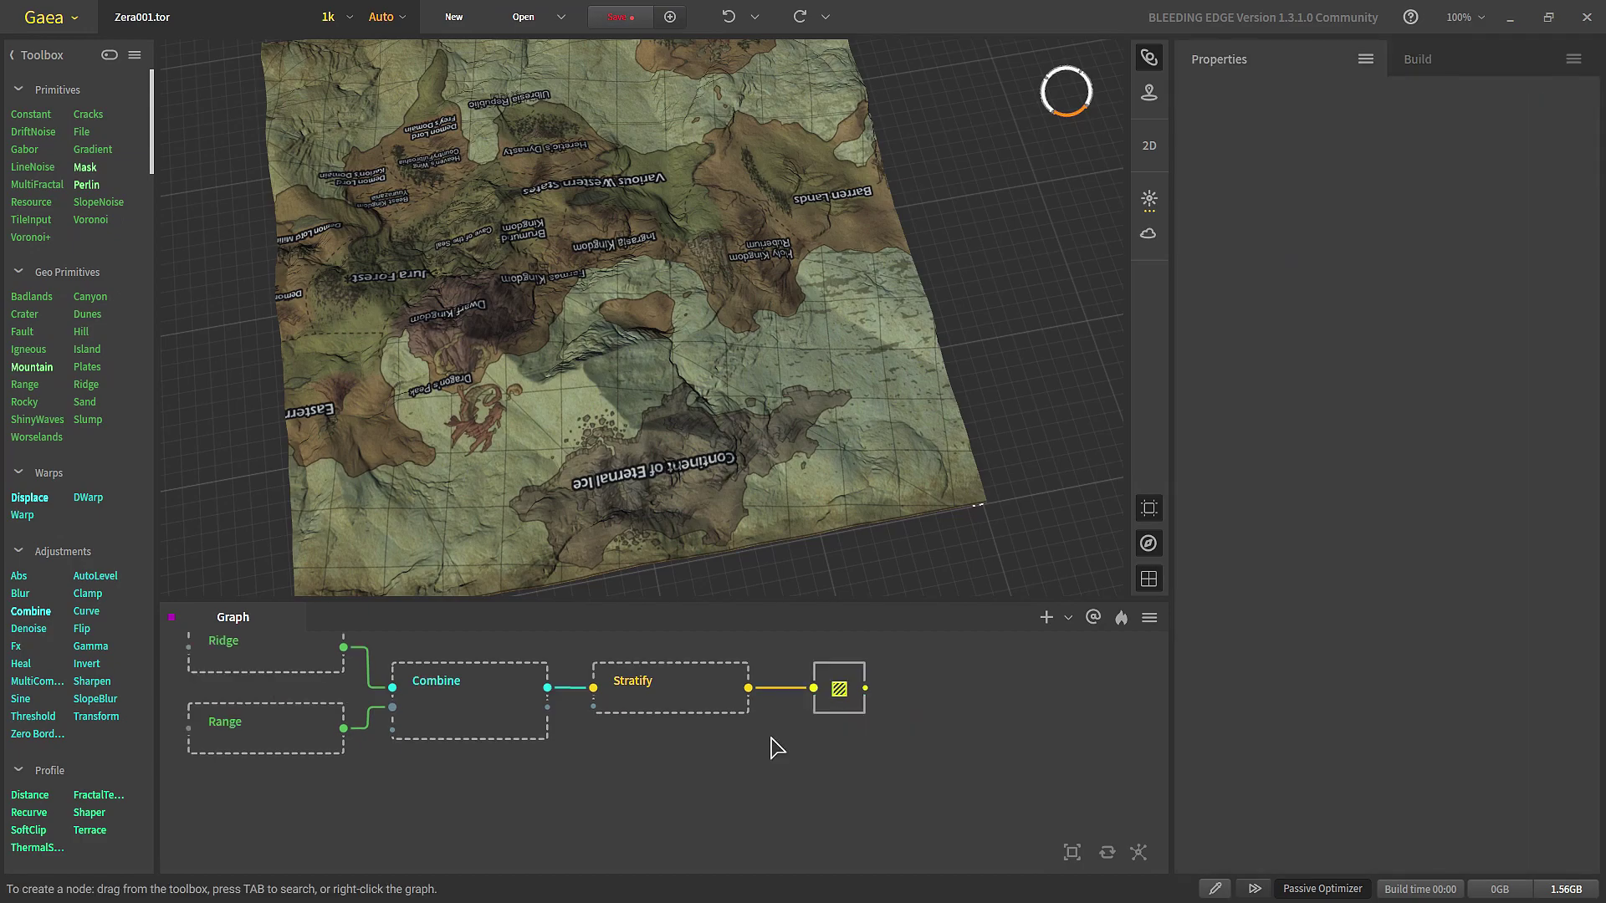
right_click(771, 789)
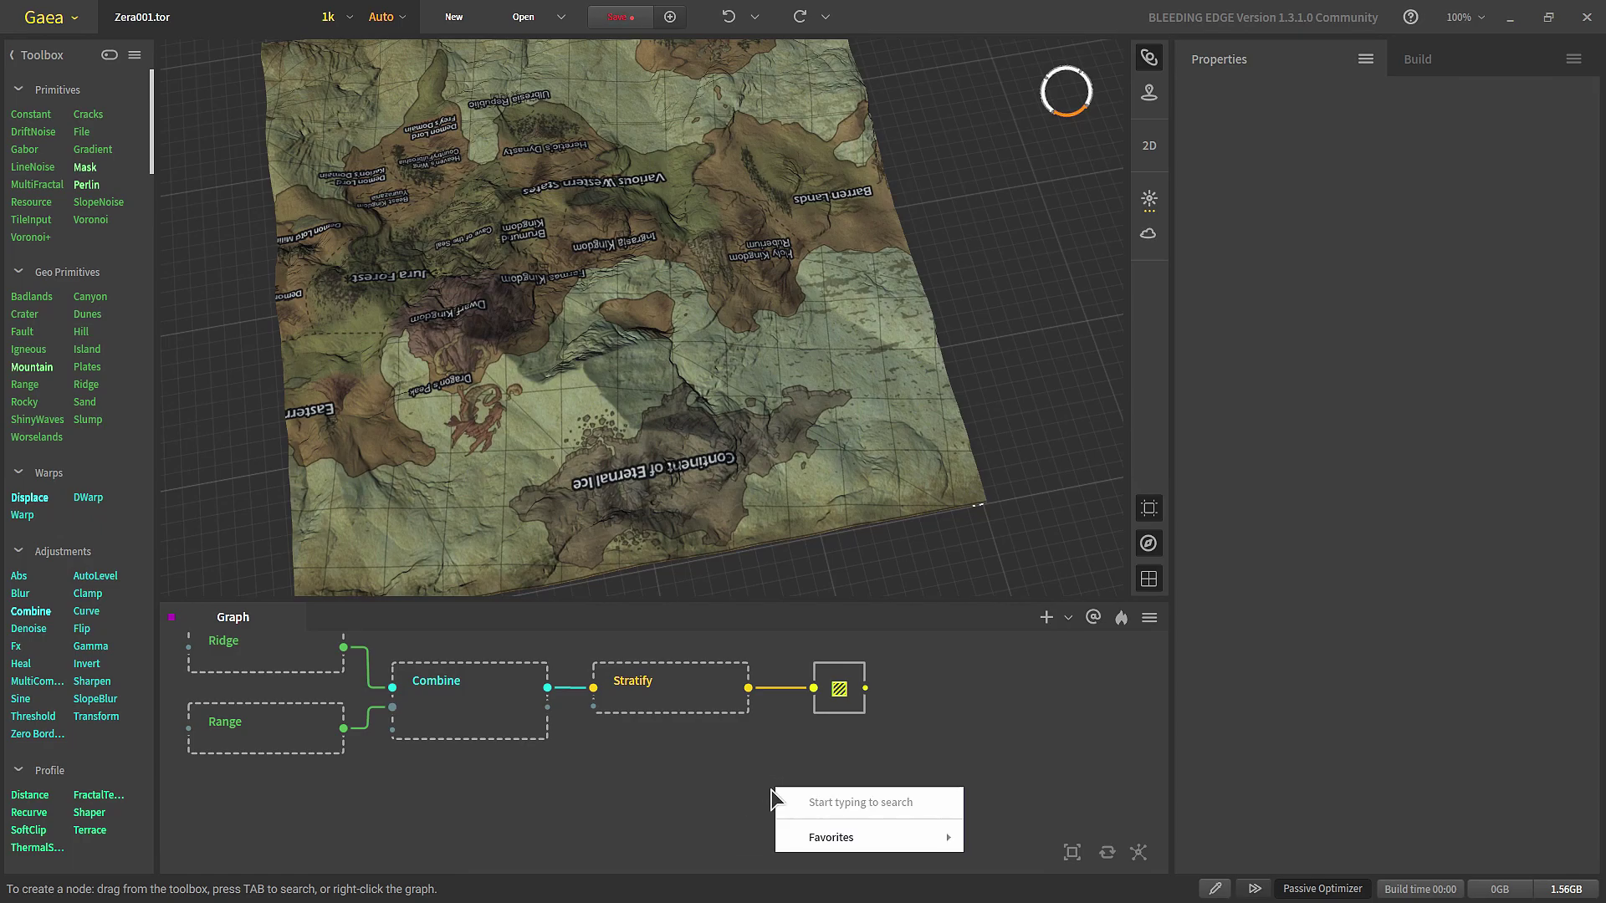
Step: Add a TileInput node loading G:\TileGate_x001_y000.png
type("til")
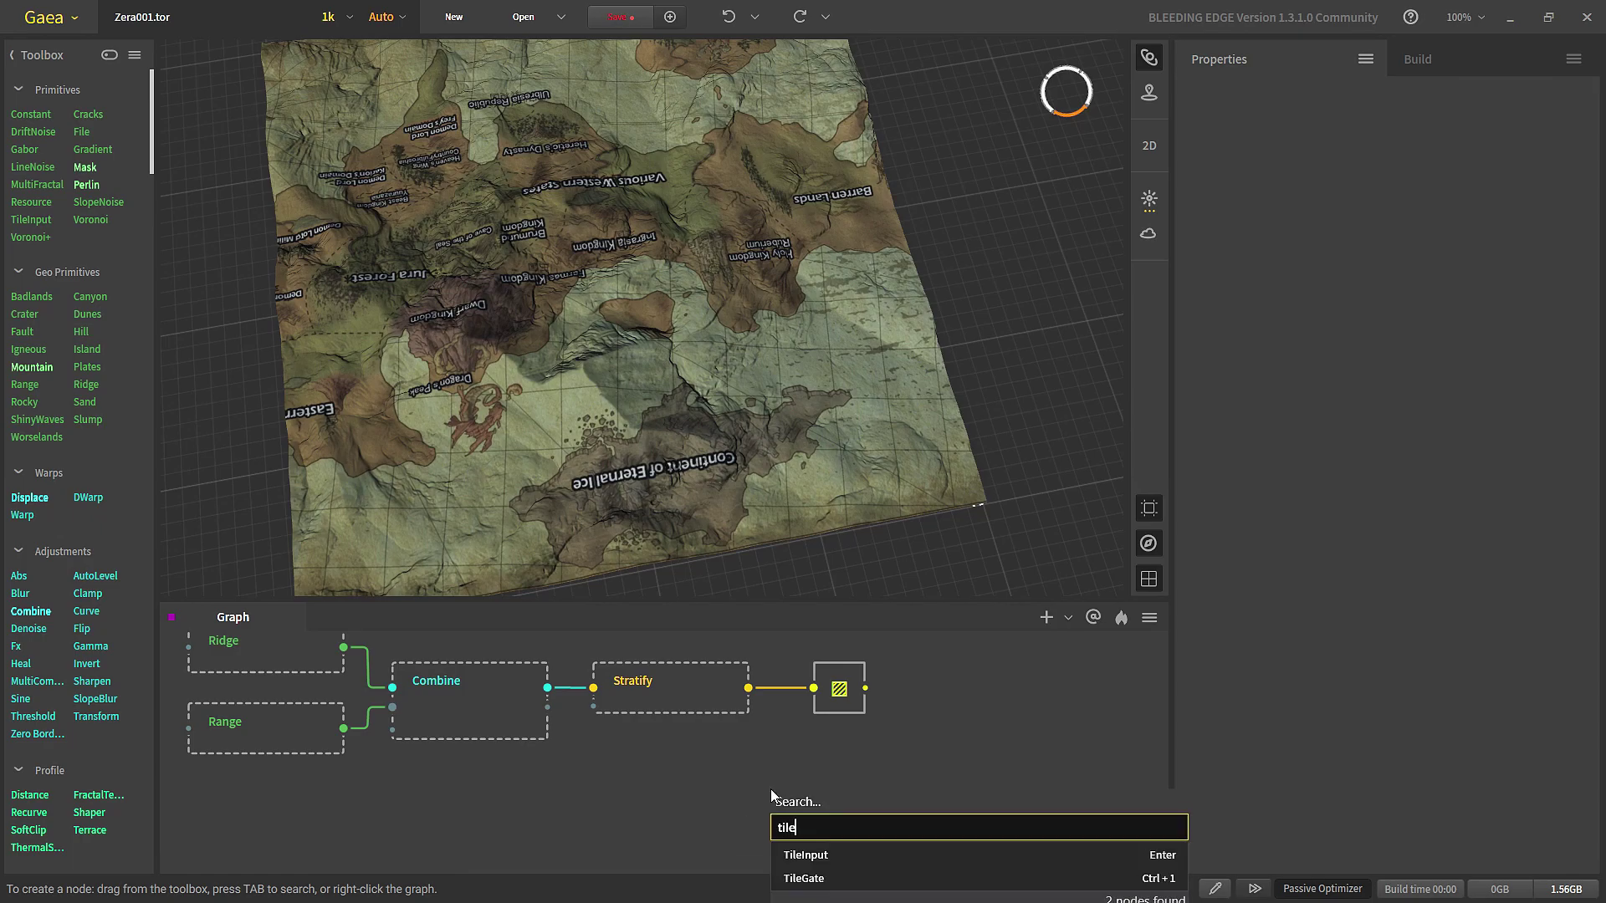
type("e")
key("Return")
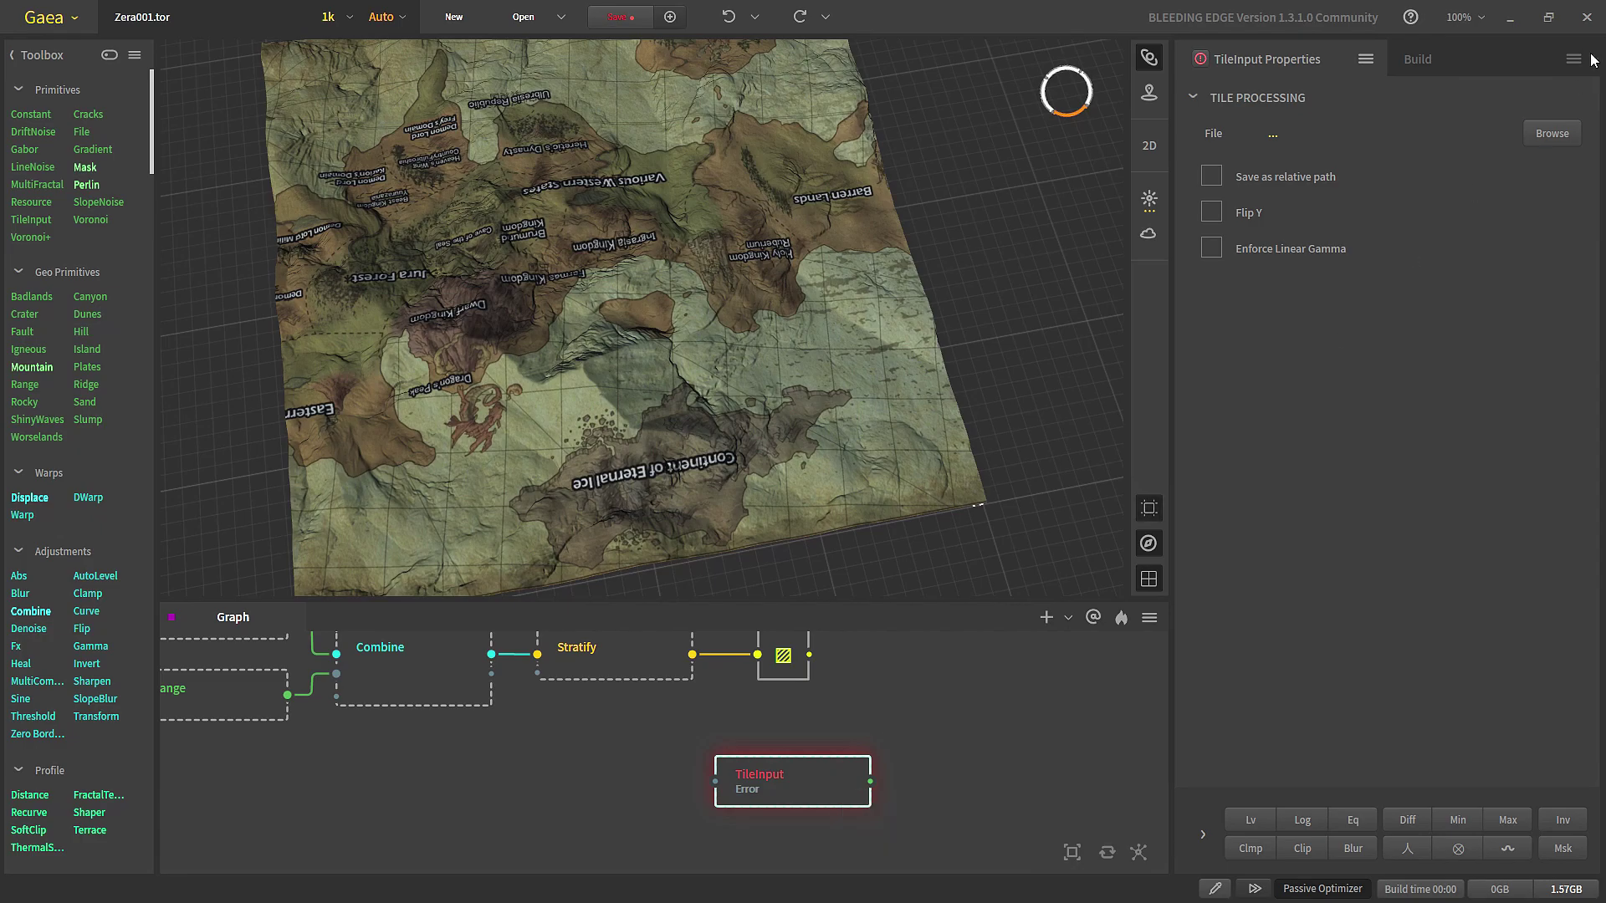
left_click(1552, 133)
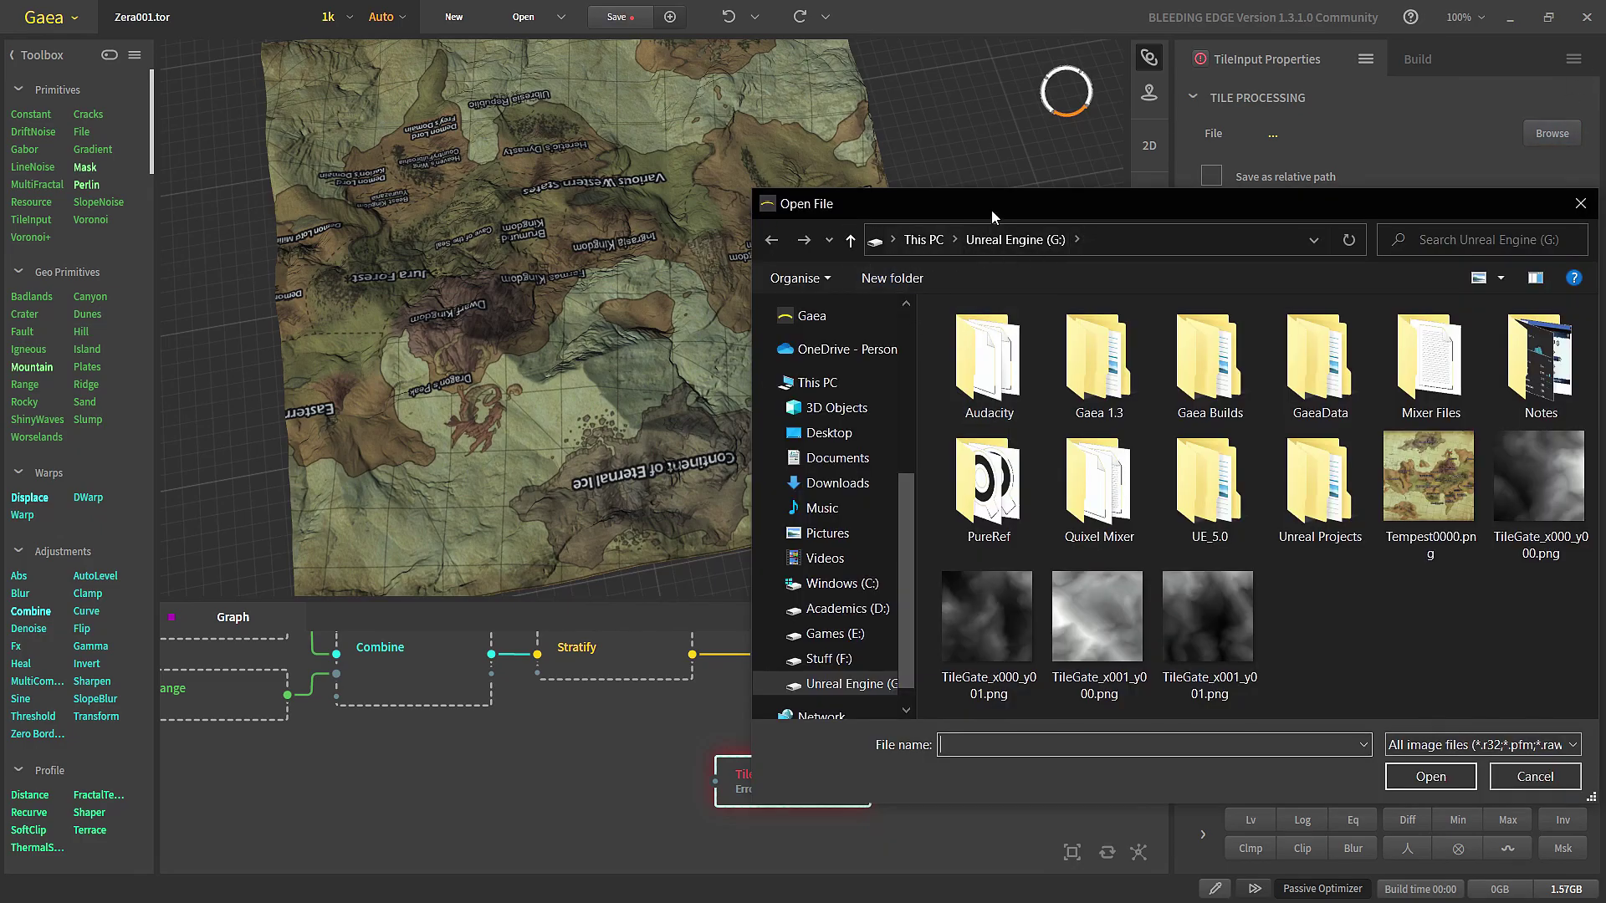
left_click_drag(991, 210, 593, 75)
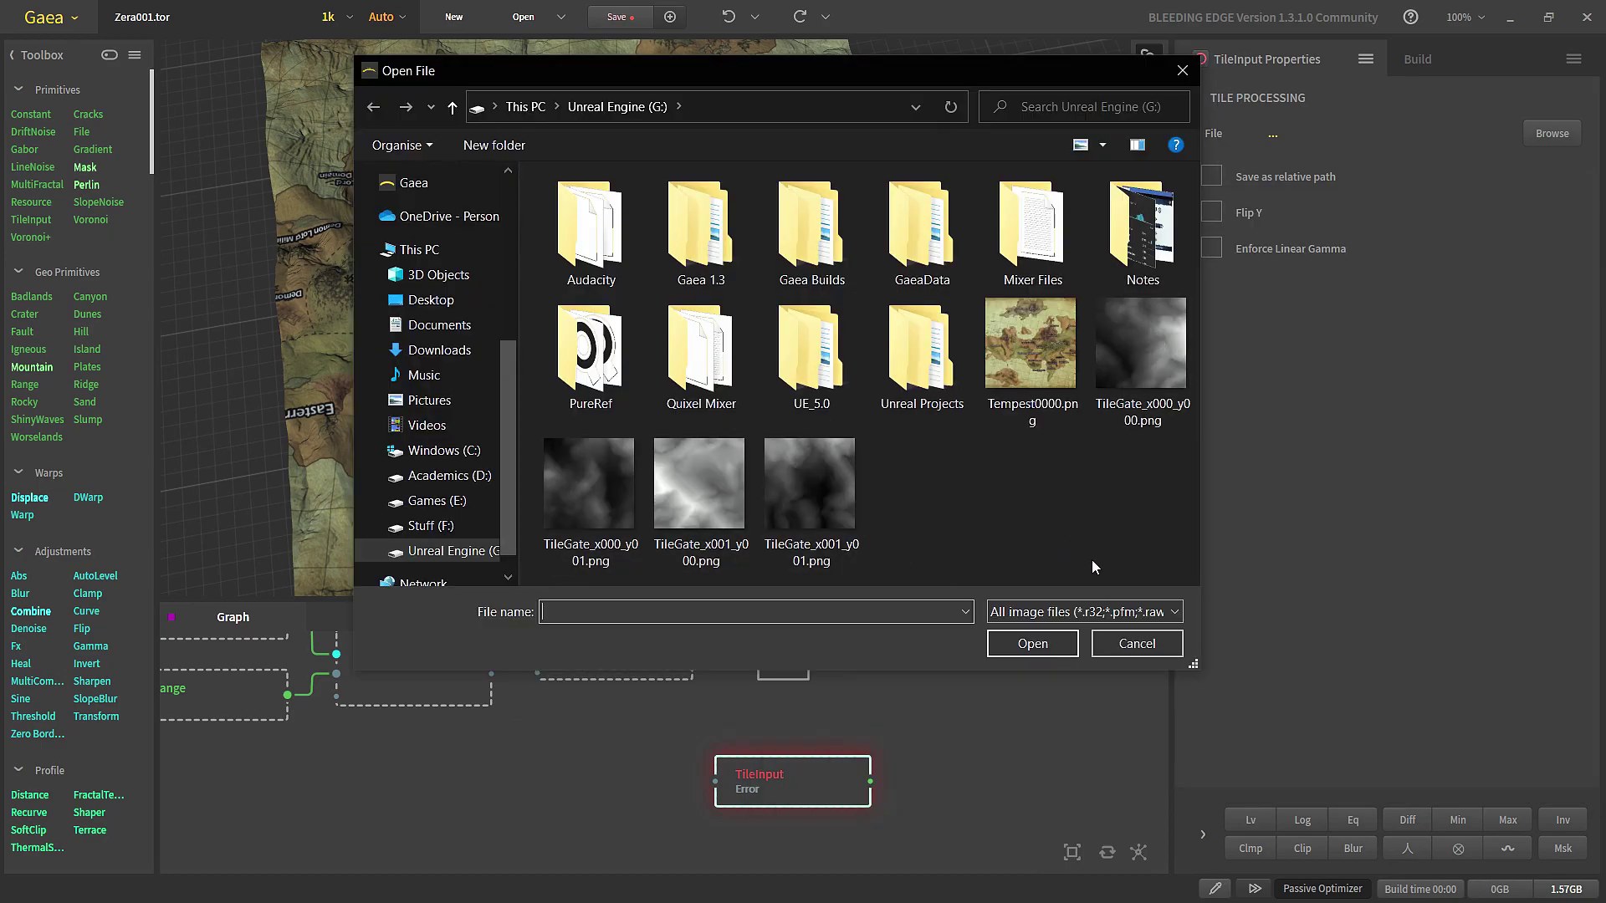
double_click(706, 510)
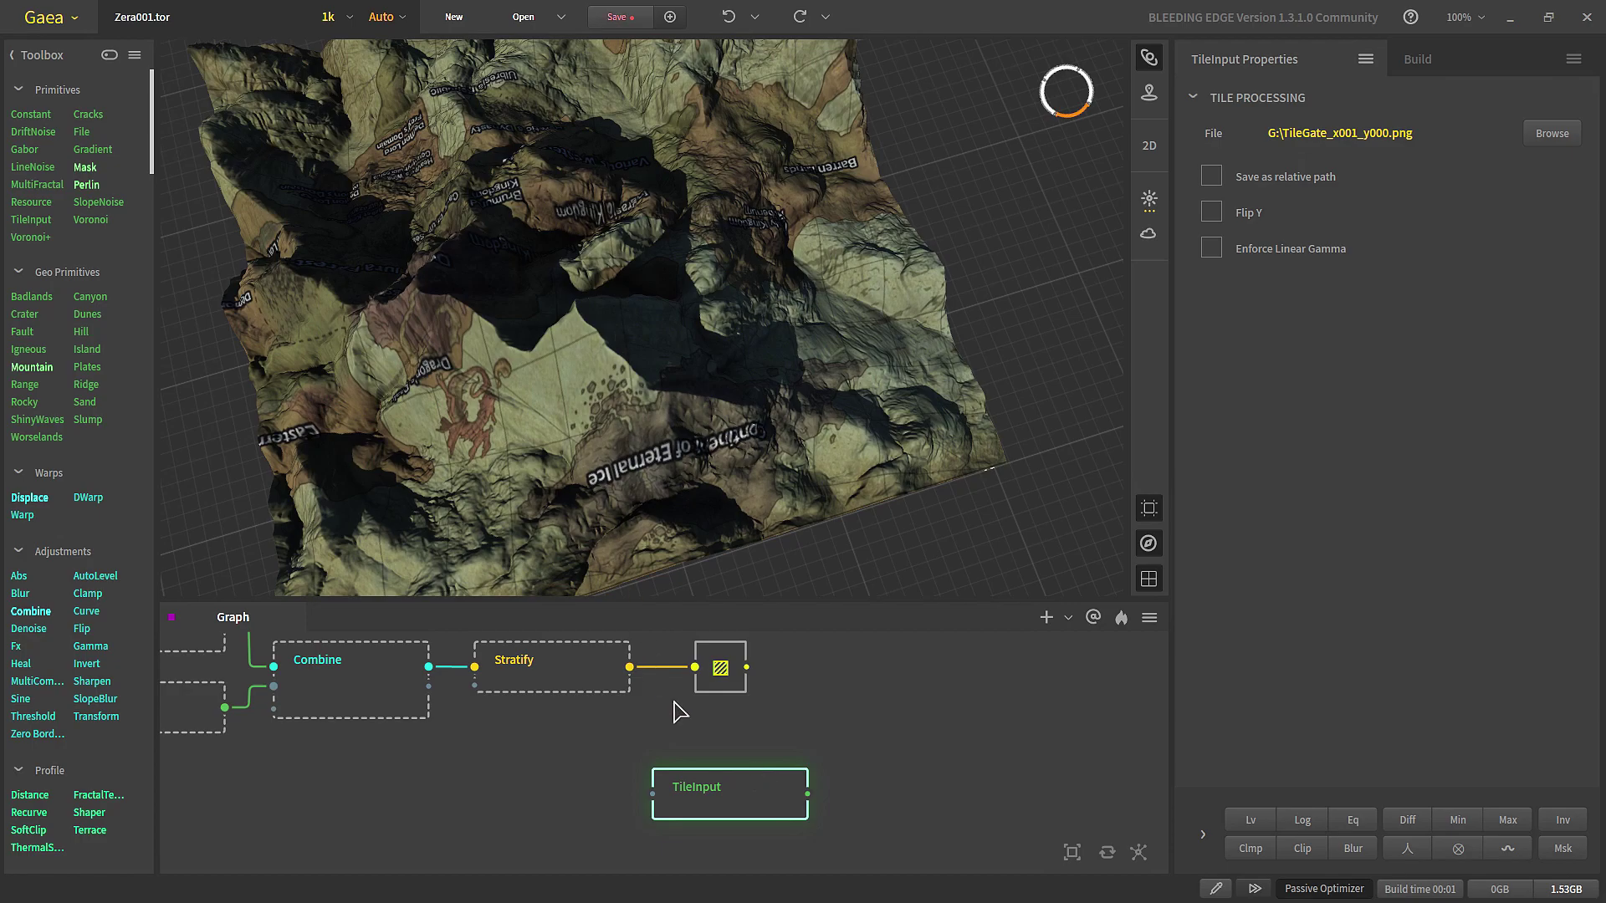
Step: Compare the TileGate and TileInput terrains, then raise the terrain Scale to 39,241
left_click(718, 679)
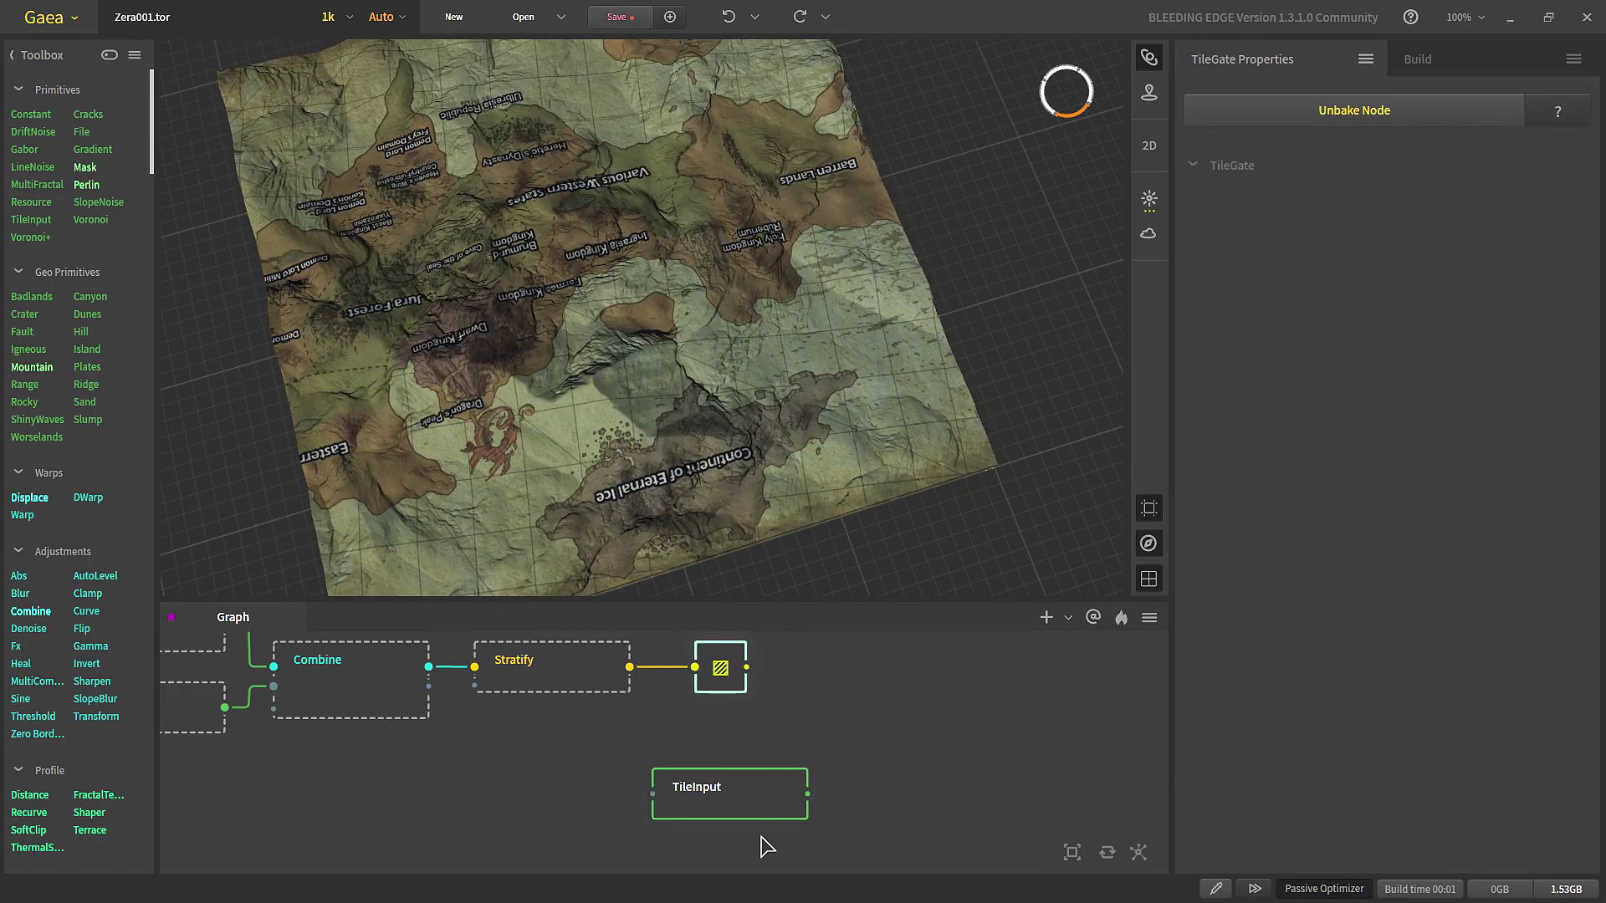
left_click(731, 815)
key("ctrl+b")
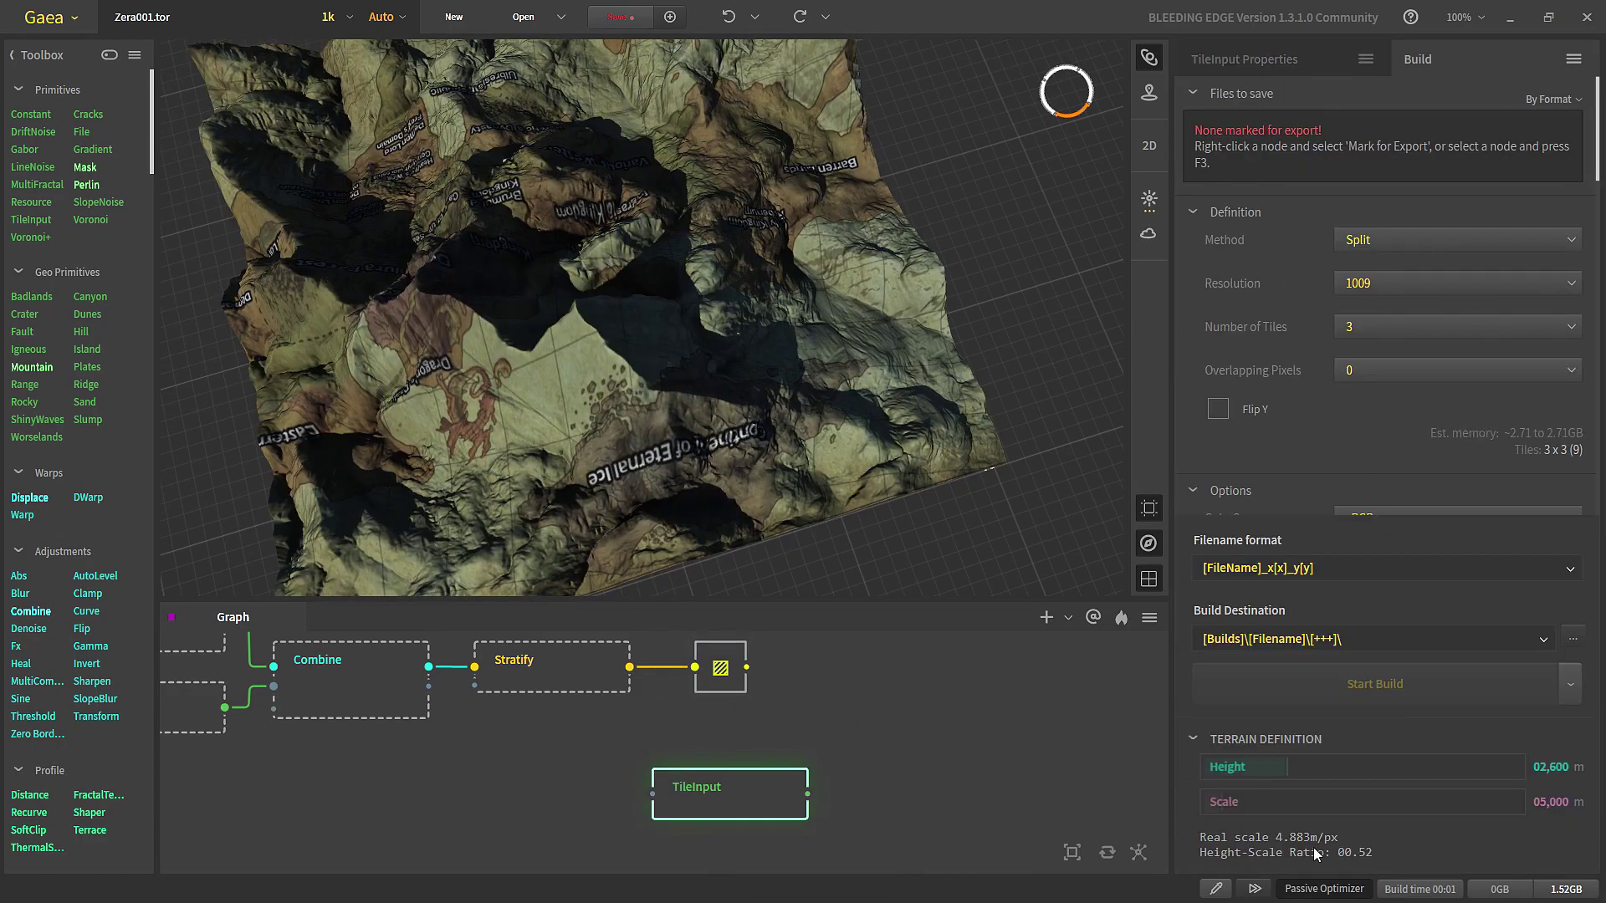
left_click_drag(1355, 805, 1413, 805)
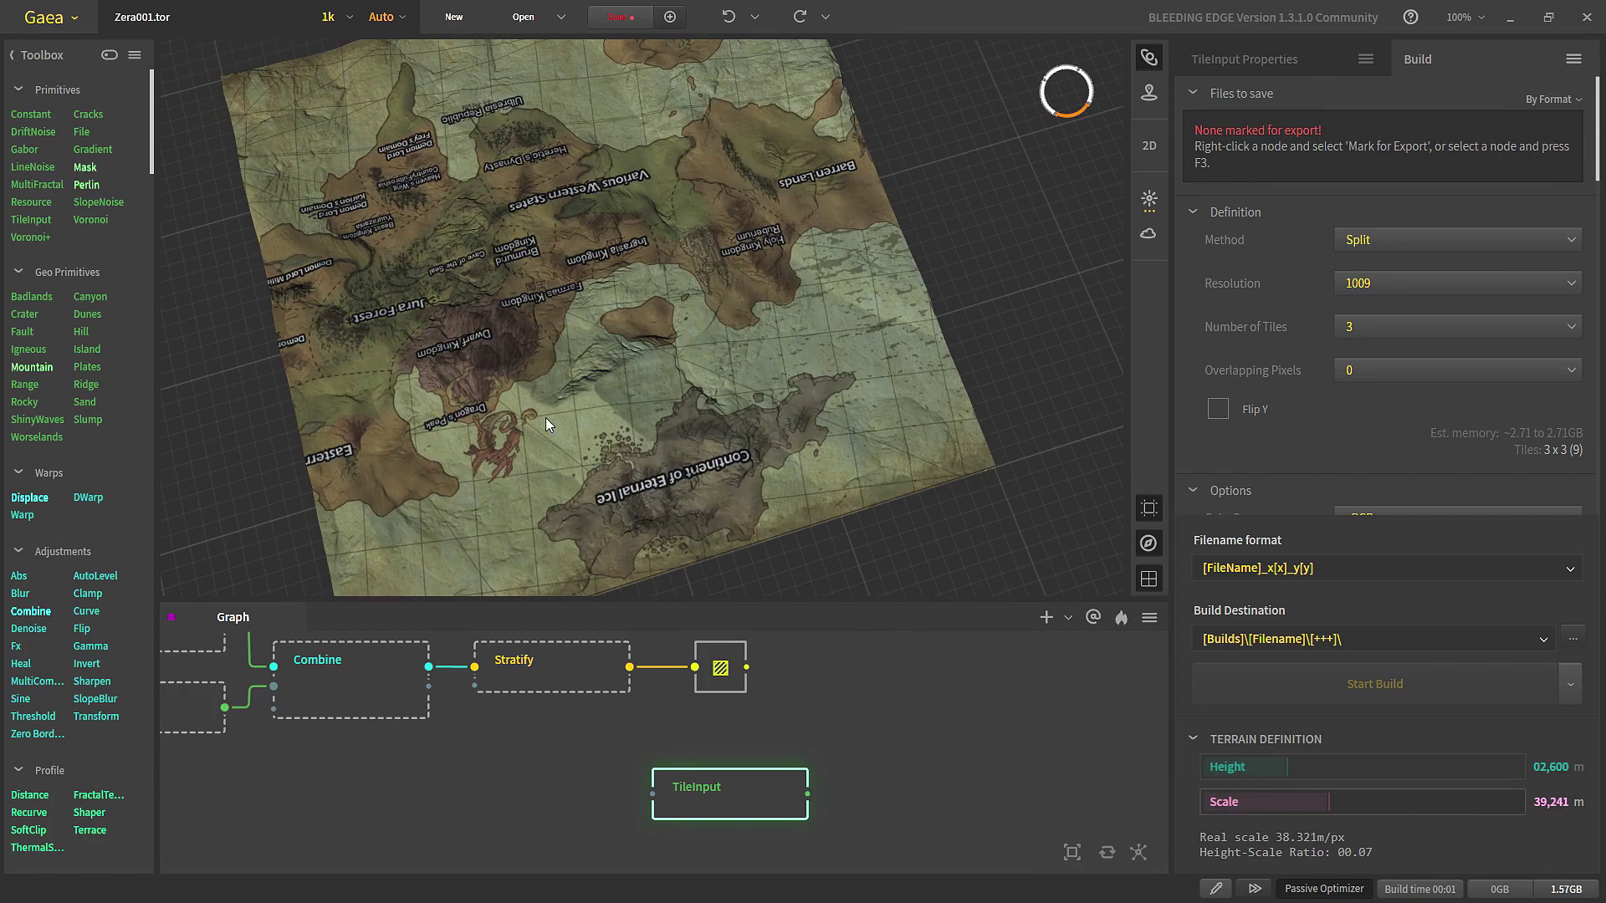
Step: Replace the TileInput node with a new Outcrops node, keeping its default Coverage
key("Delete")
right_click(573, 756)
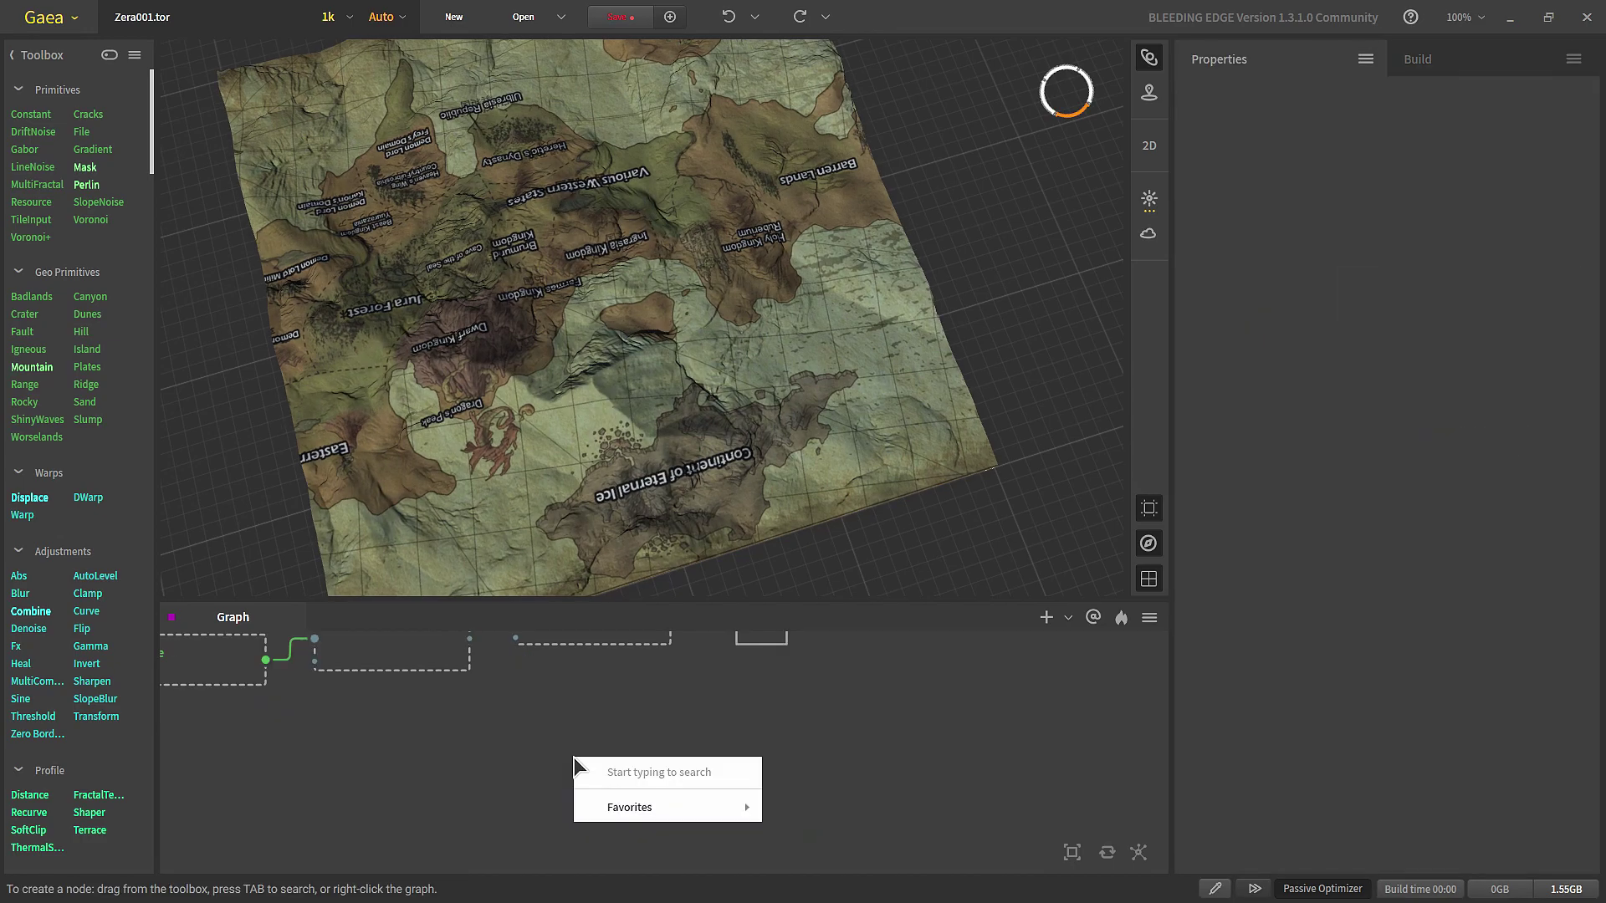
type("out")
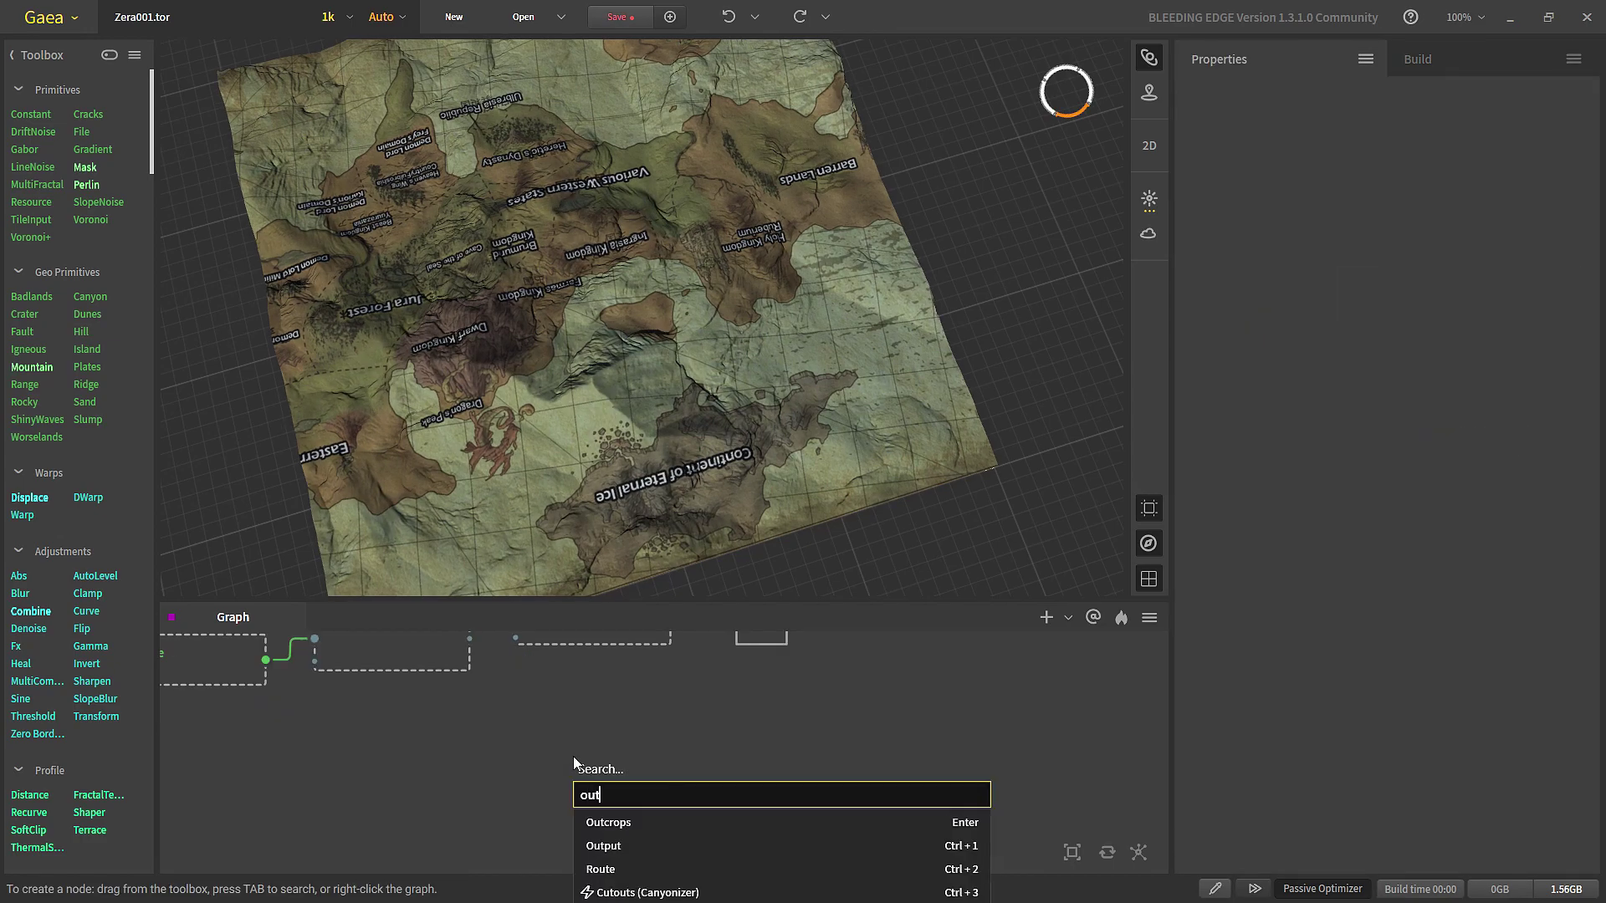
key("Return")
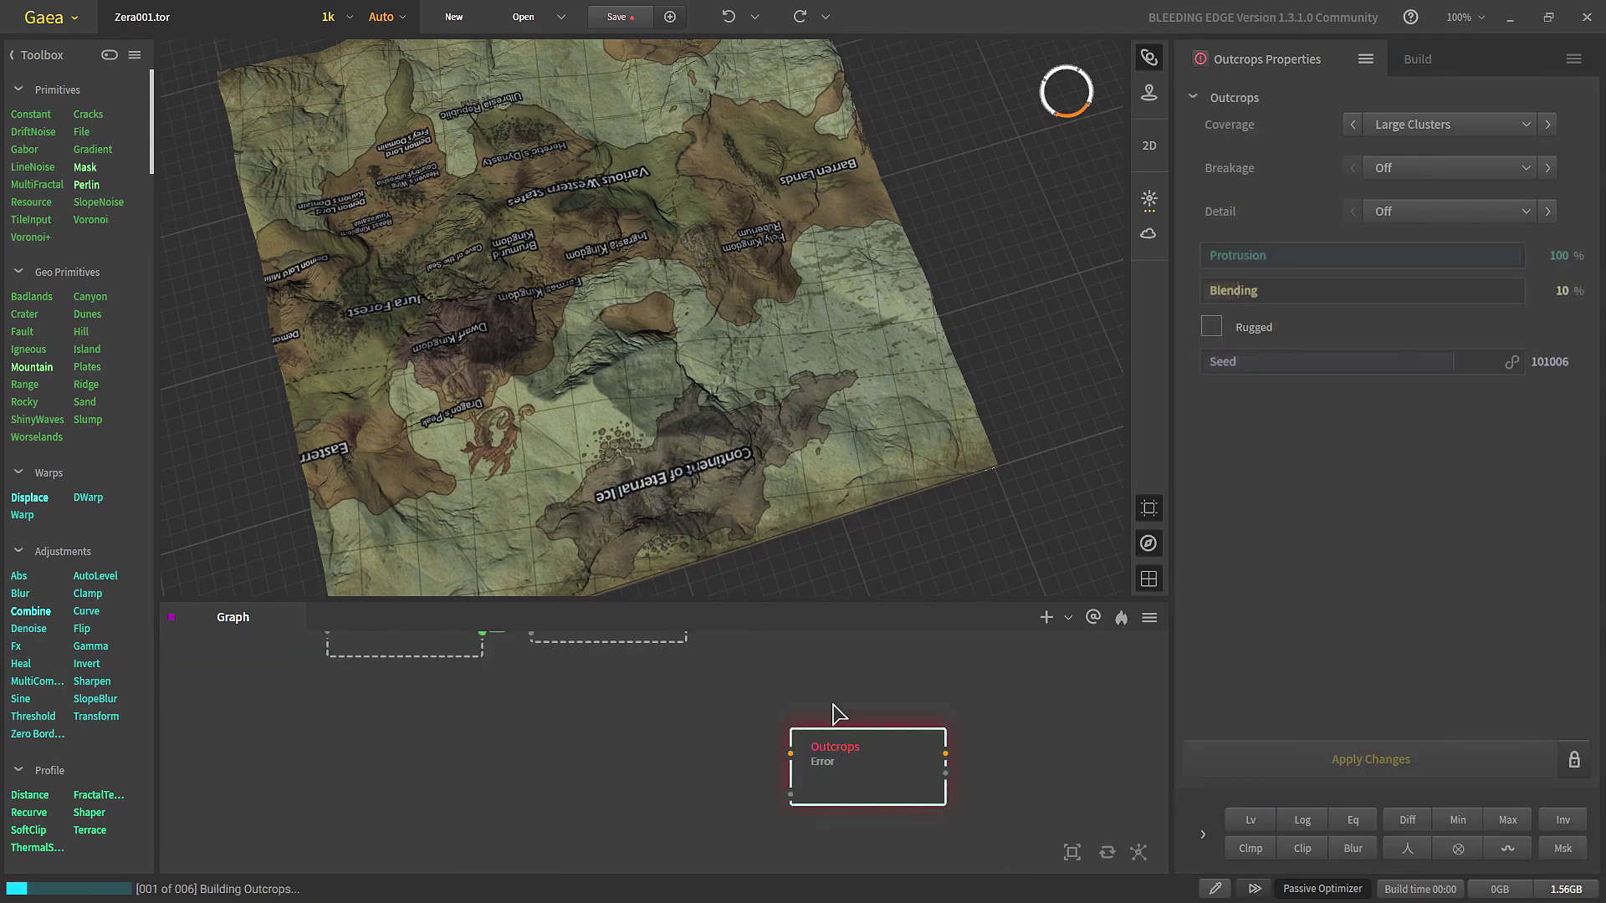
left_click(1424, 127)
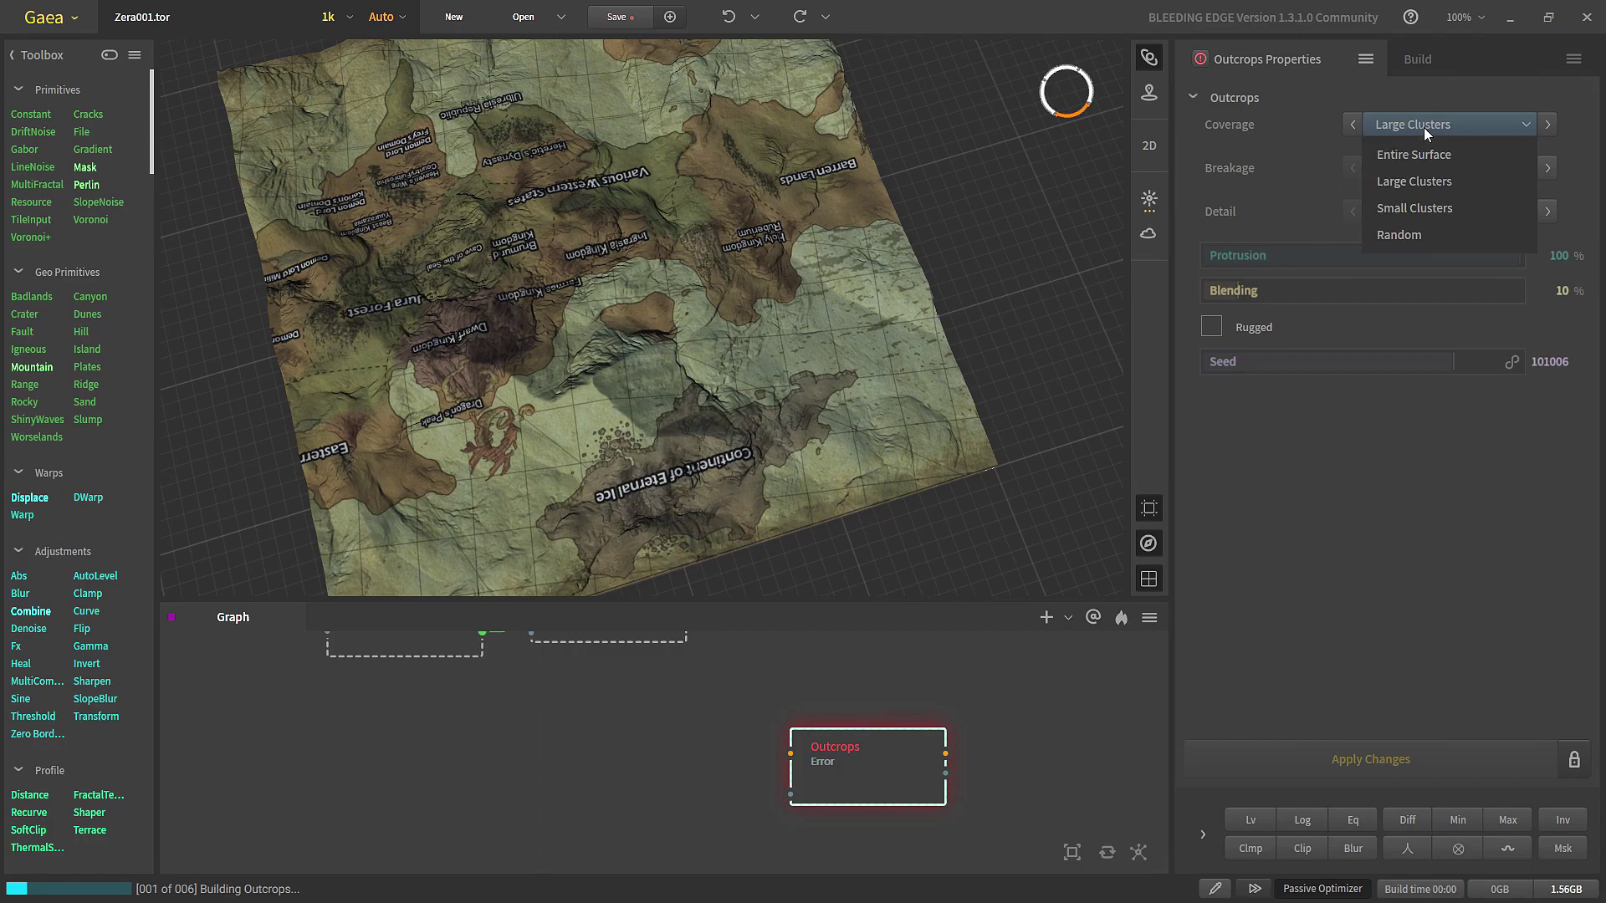
left_click(1427, 127)
Step: Add a Ridge node wired into the Outcrops node
left_click(551, 794)
key("Tab")
type("rid")
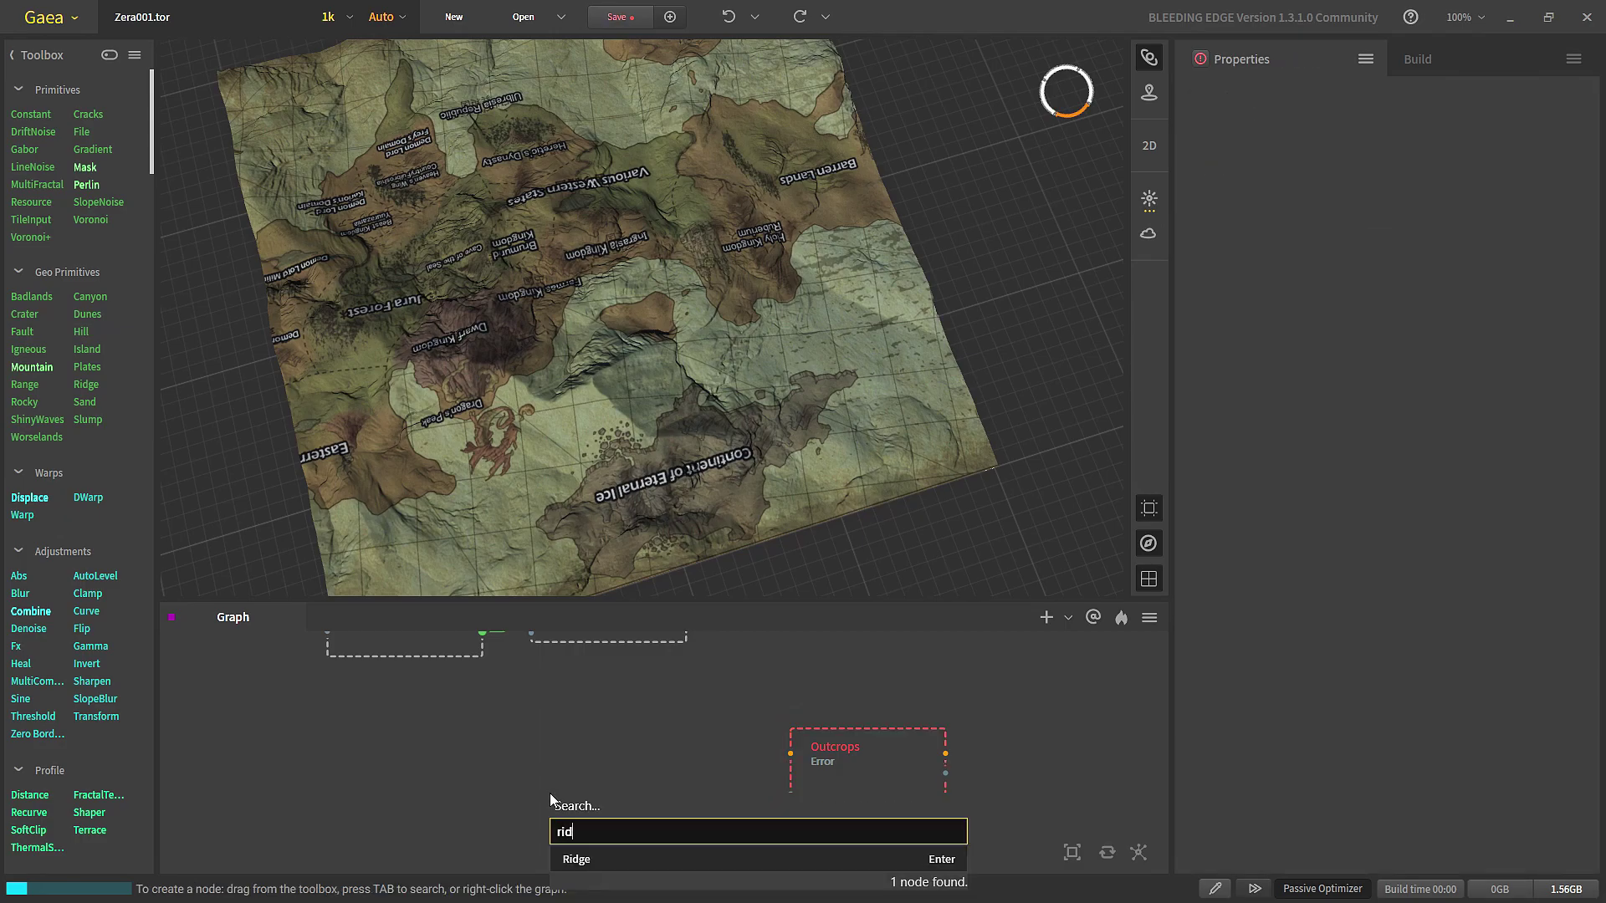
key("Return")
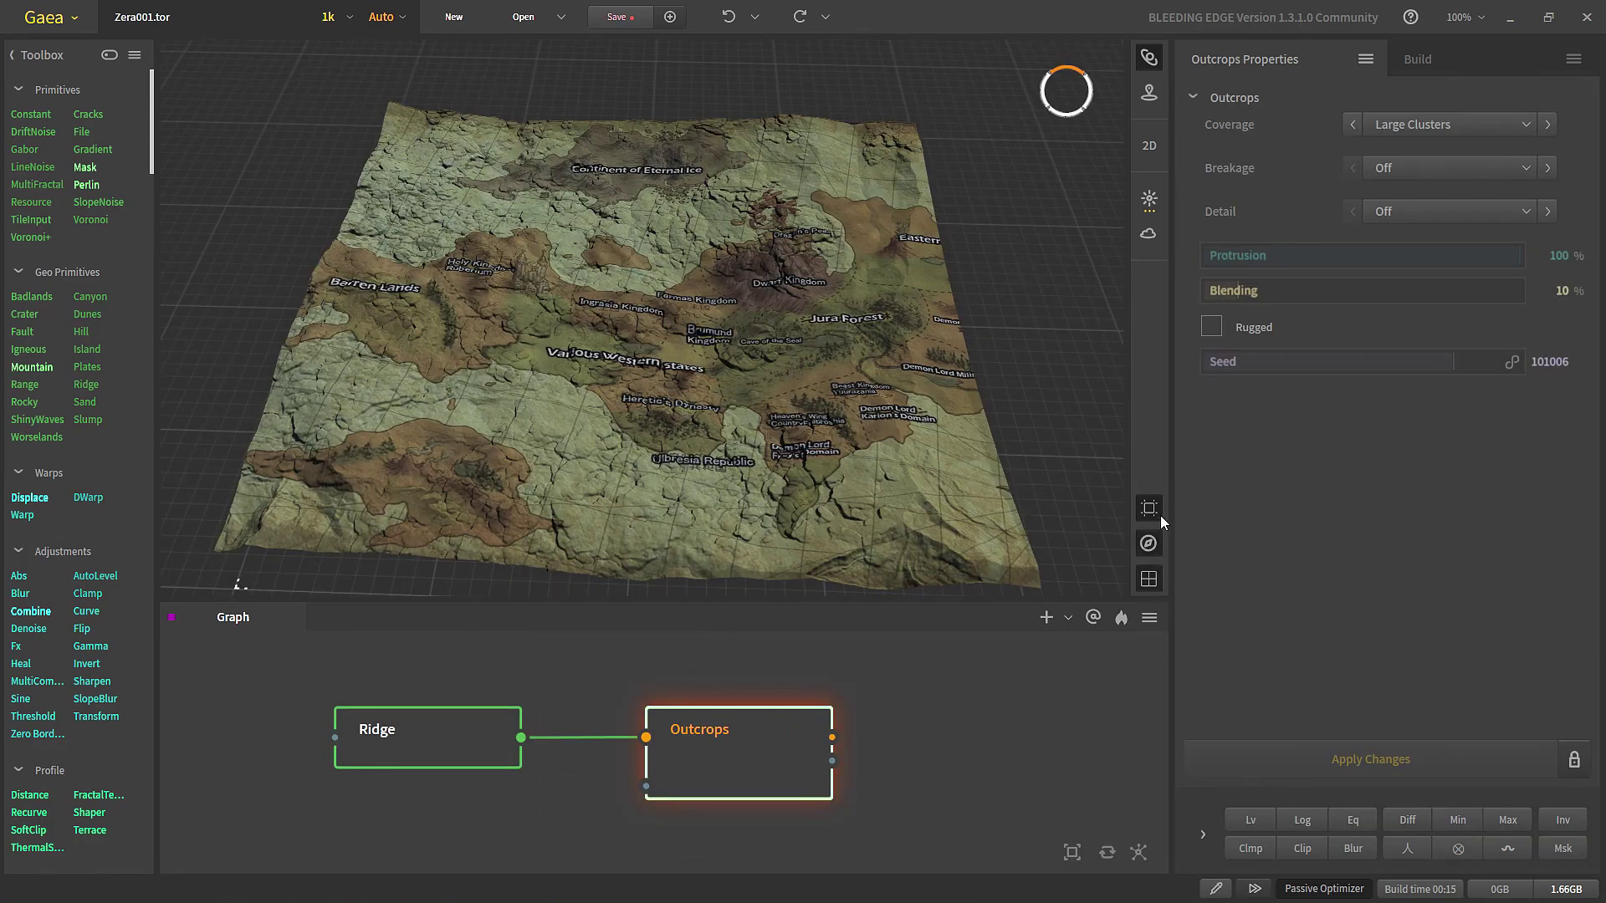
Step: Set the Outcrops Coverage to Random and apply it to the terrain
left_click(490, 741)
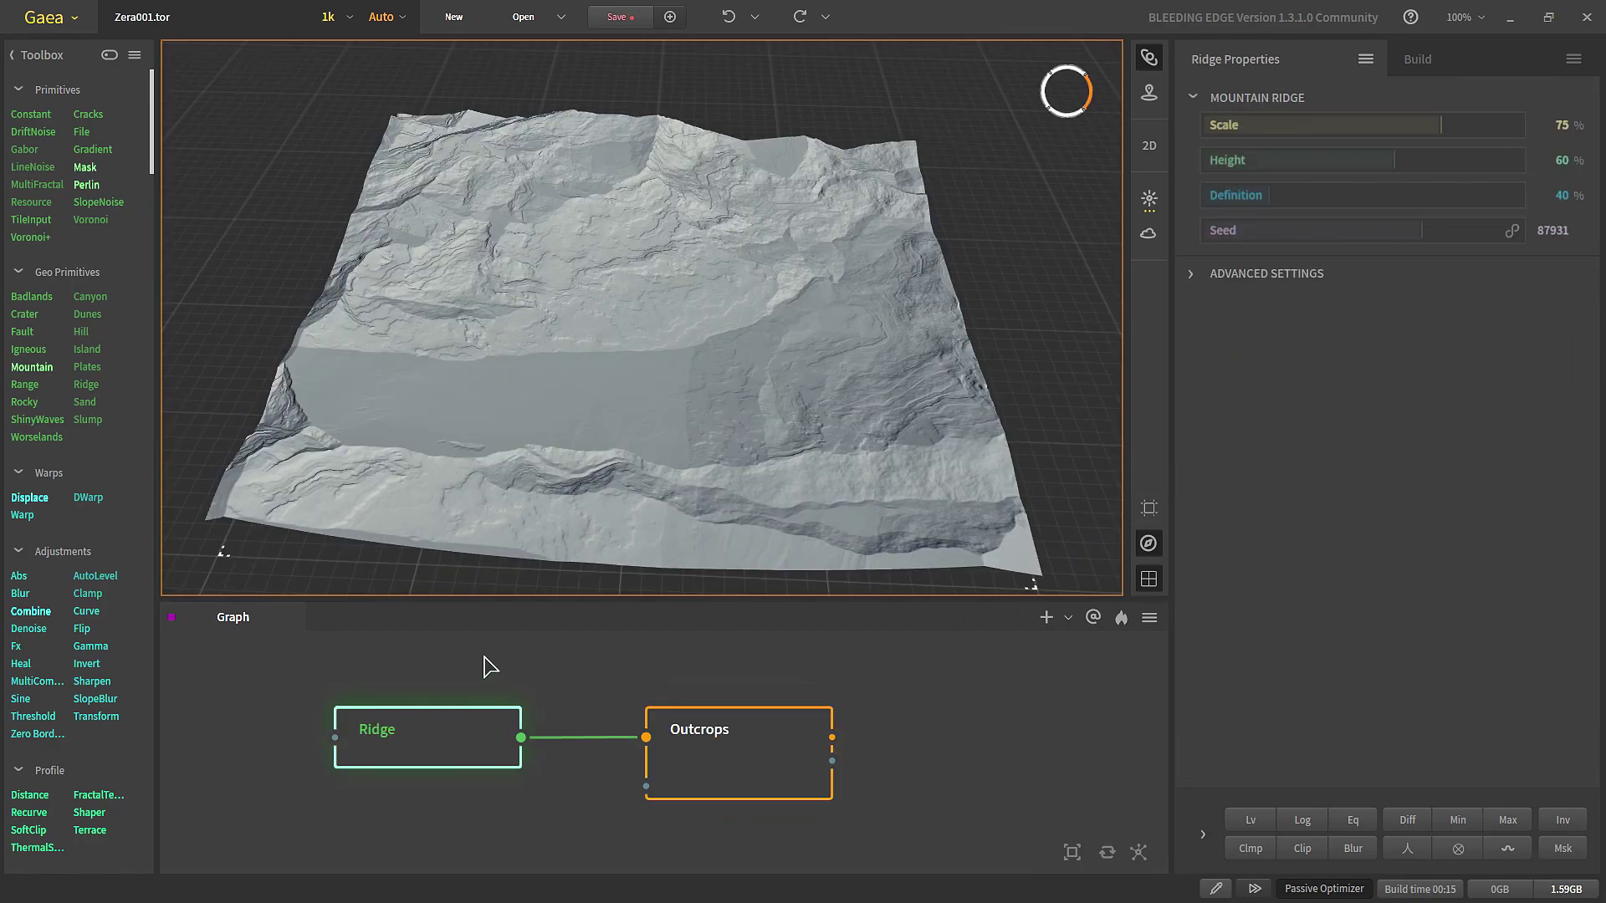
left_click(717, 742)
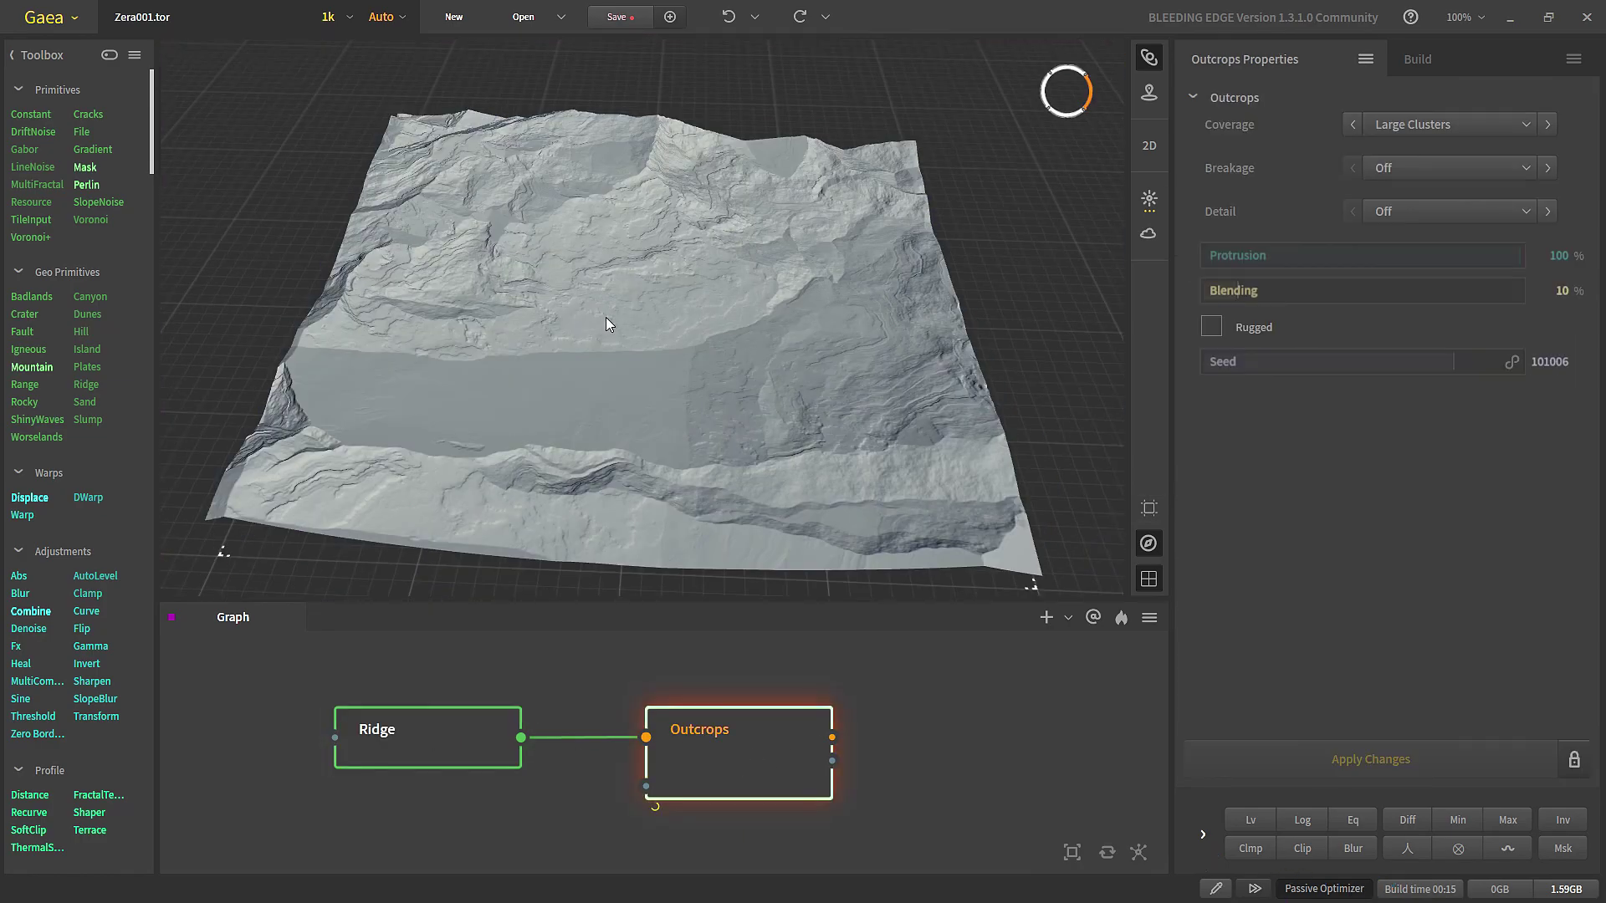
scroll(885, 430, "up", 5)
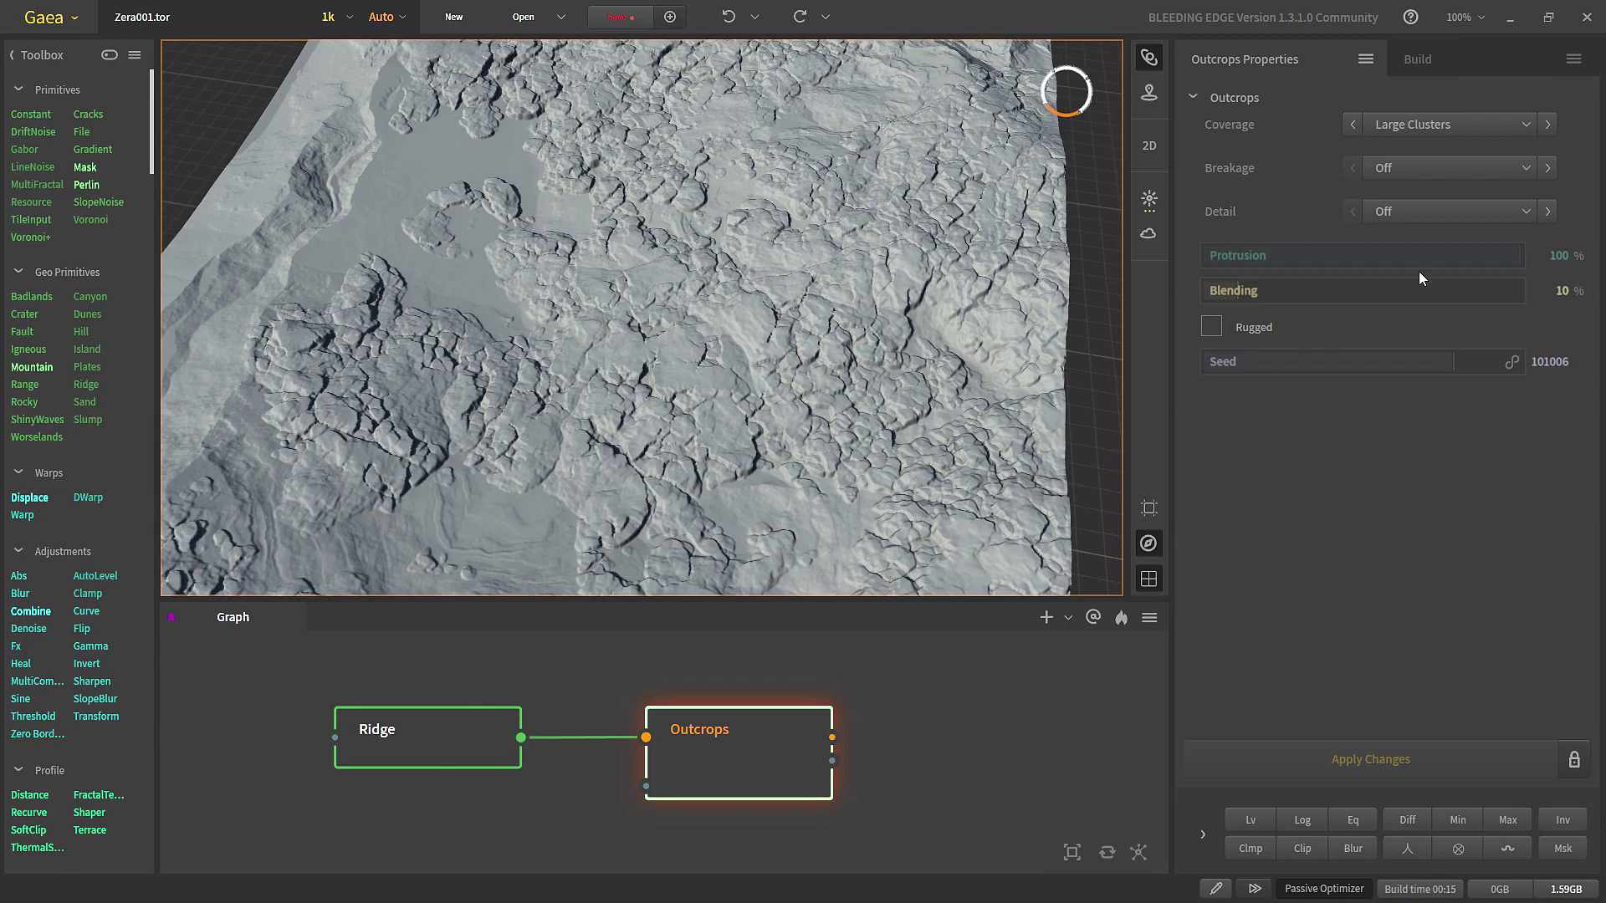
left_click(1407, 123)
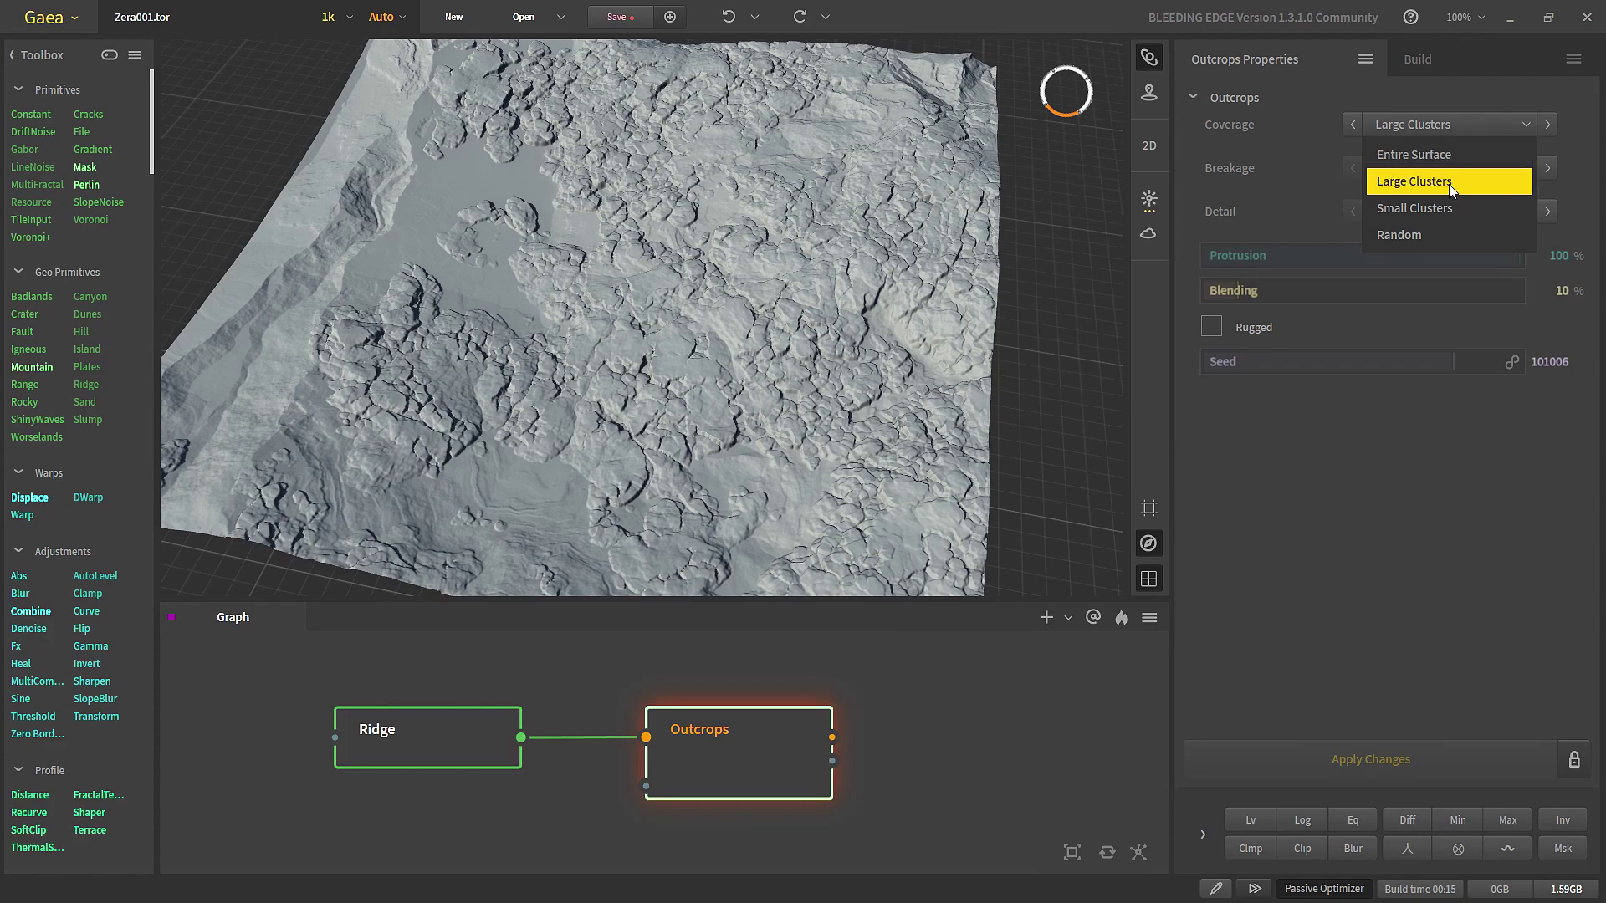
left_click(1441, 231)
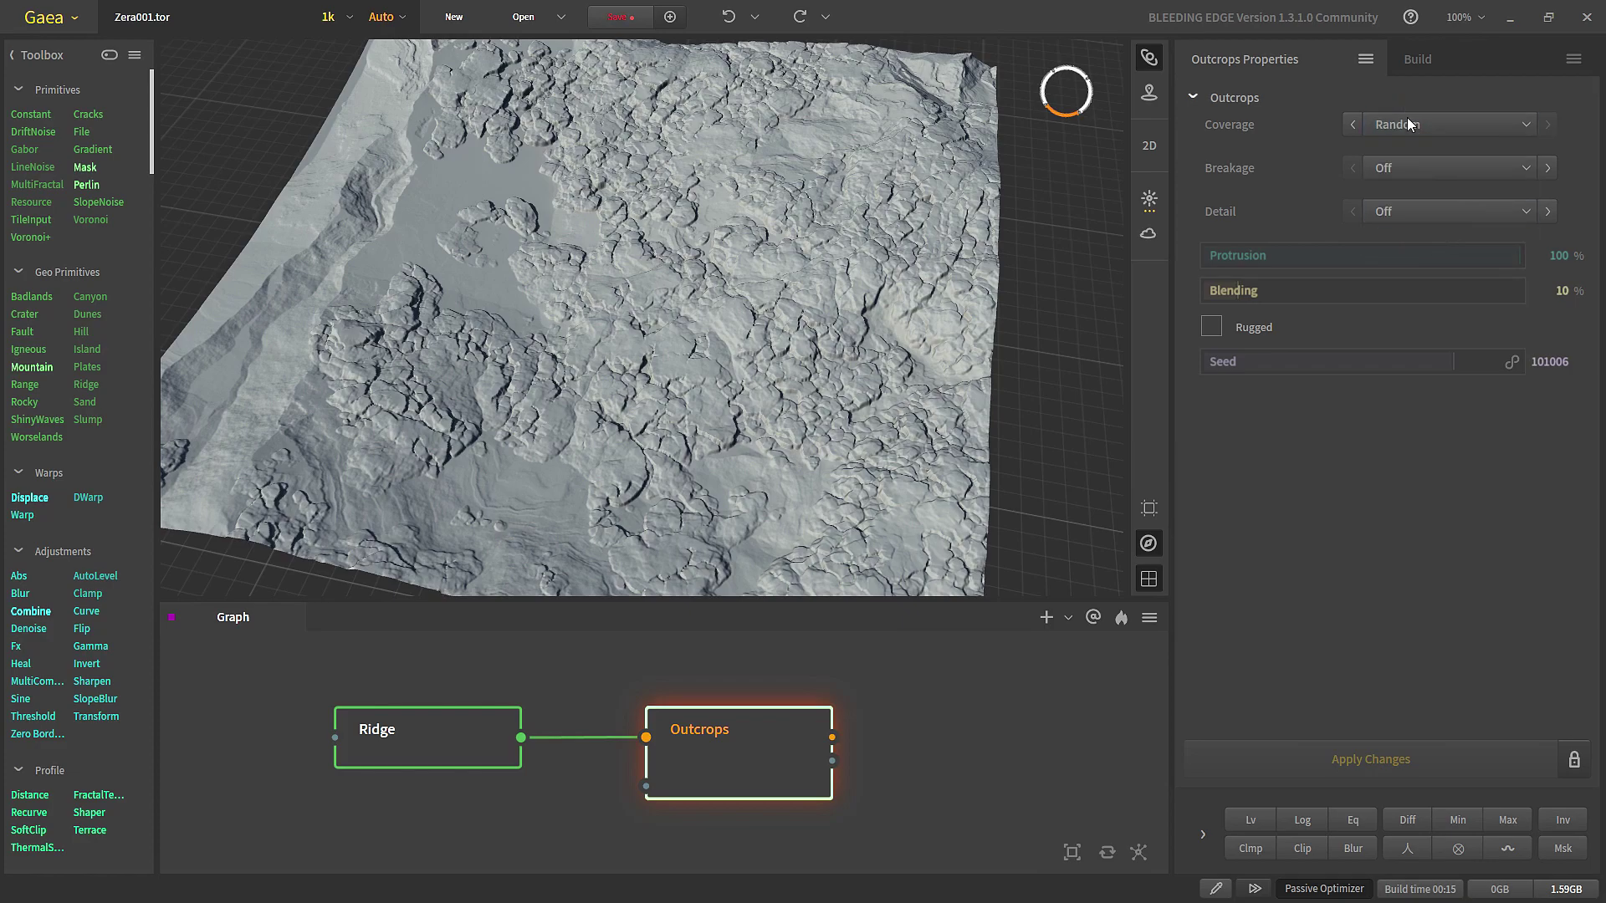
left_click(1402, 763)
Step: Review the Outcrops Detail and Breakage options, leaving both Off
left_click(1455, 210)
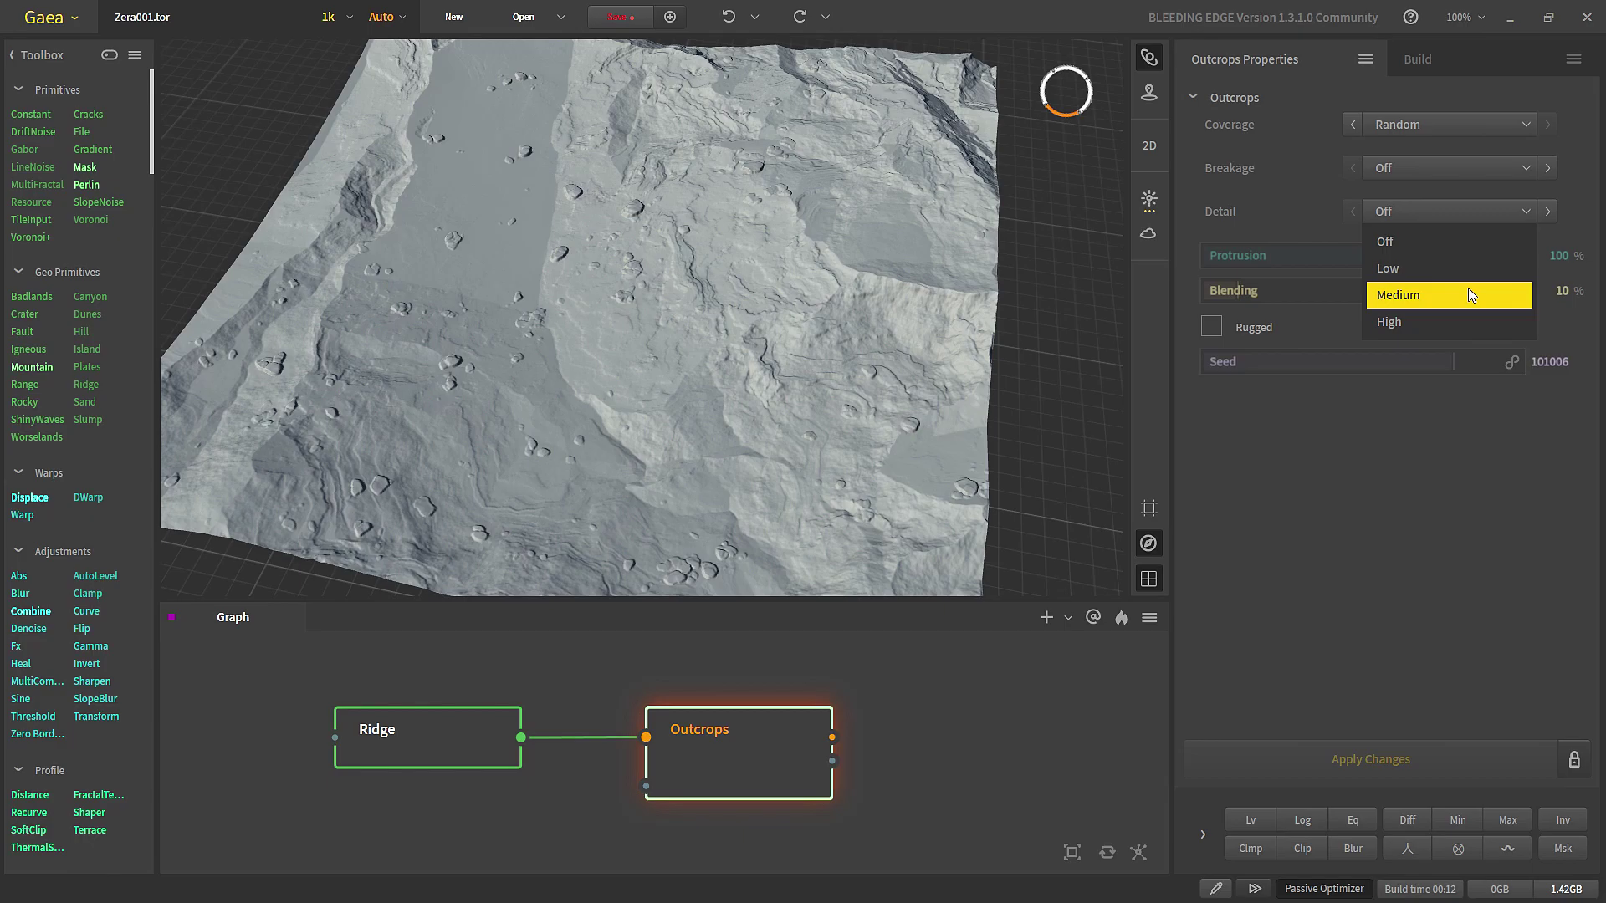
left_click(1438, 171)
left_click(1440, 169)
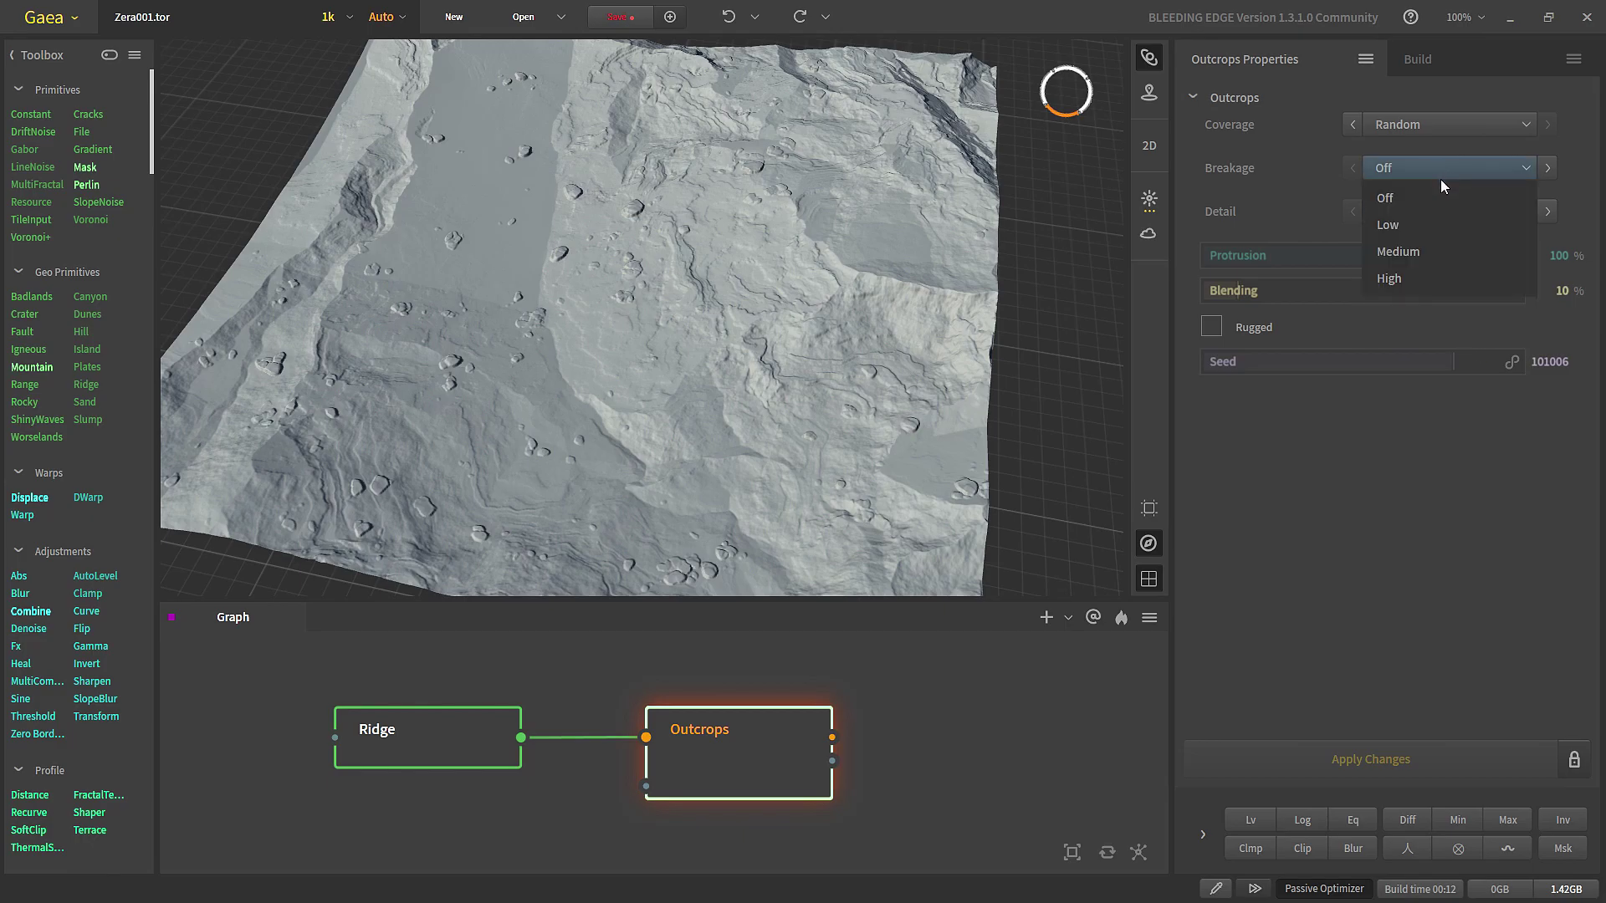
left_click(1426, 299)
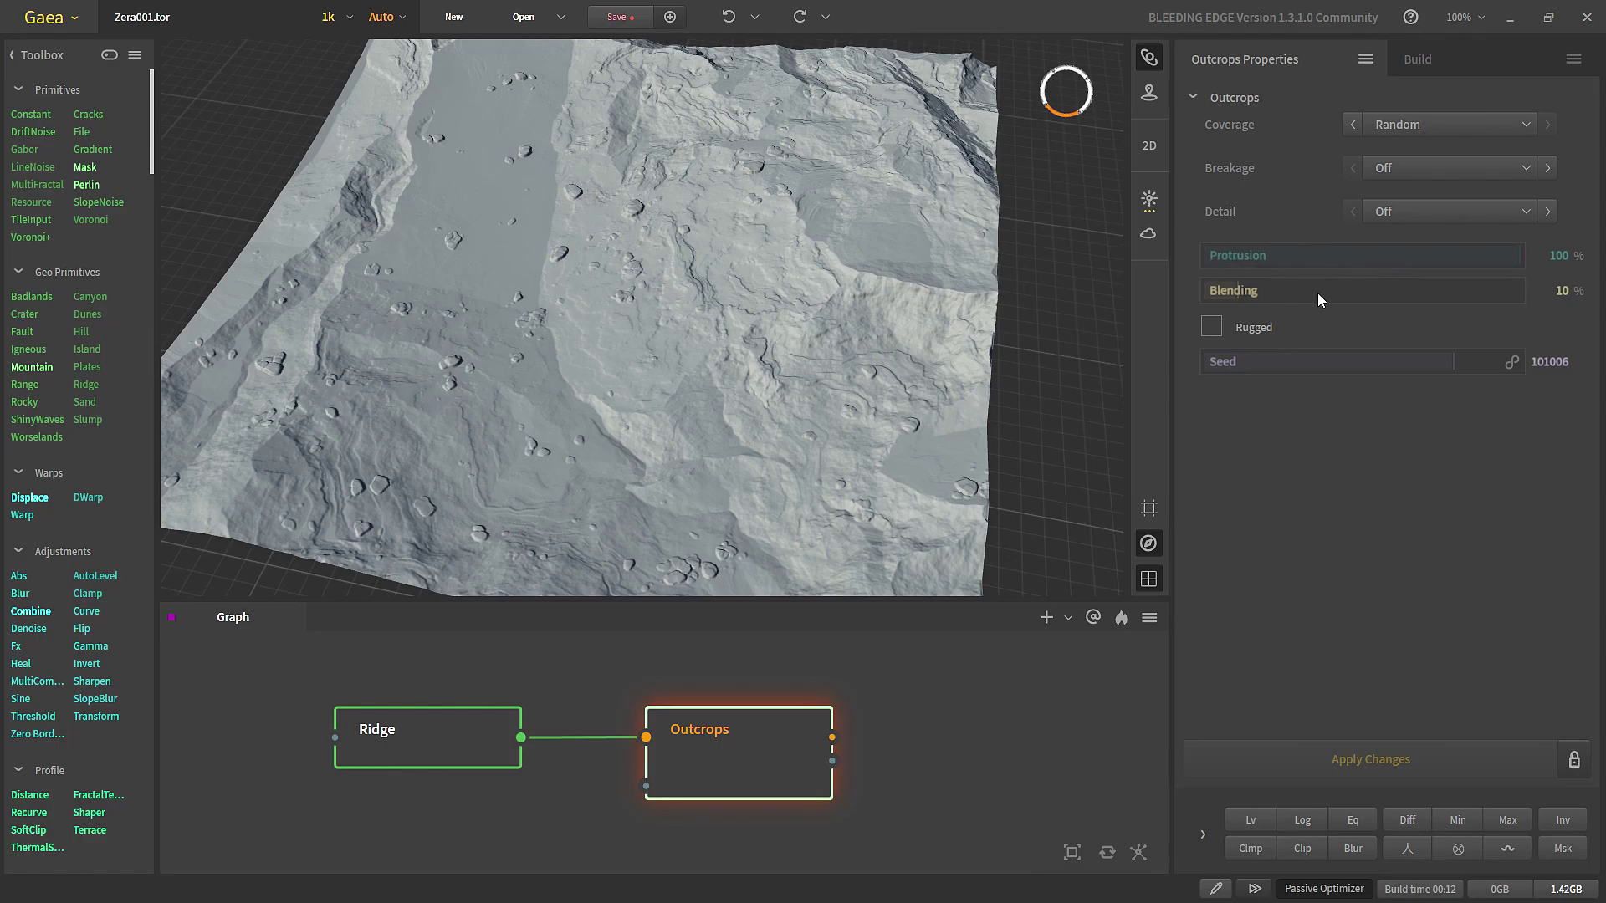
scroll(53, 611, "down", 8)
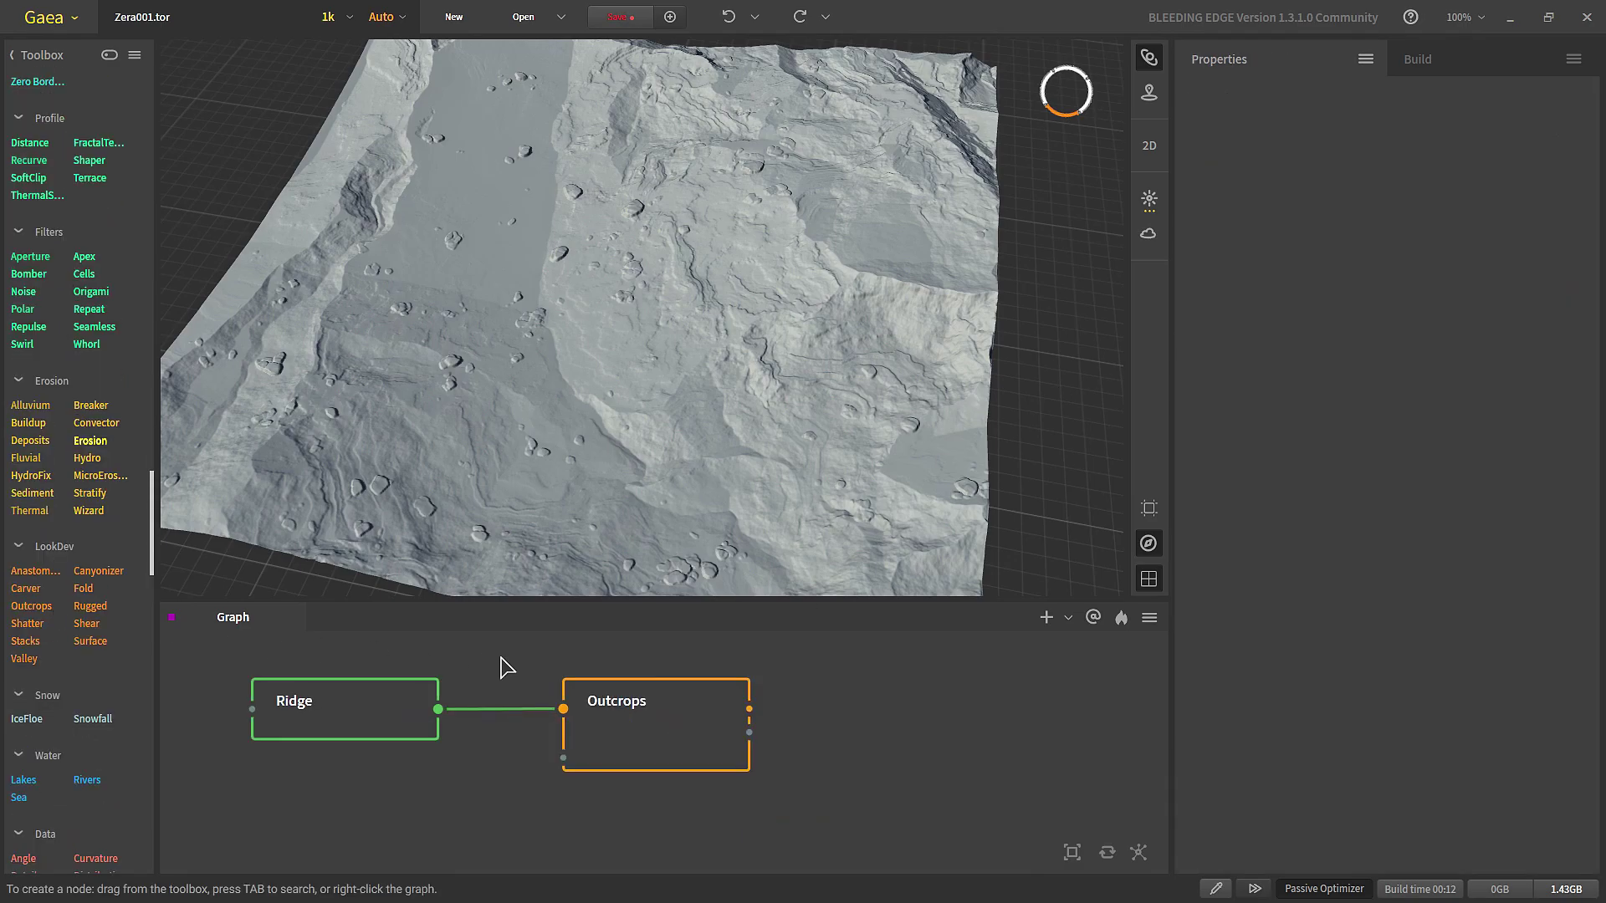
Step: Add an Fx node wired to the Outcrops Stones output
left_click_drag(749, 709, 872, 698)
left_click(872, 706)
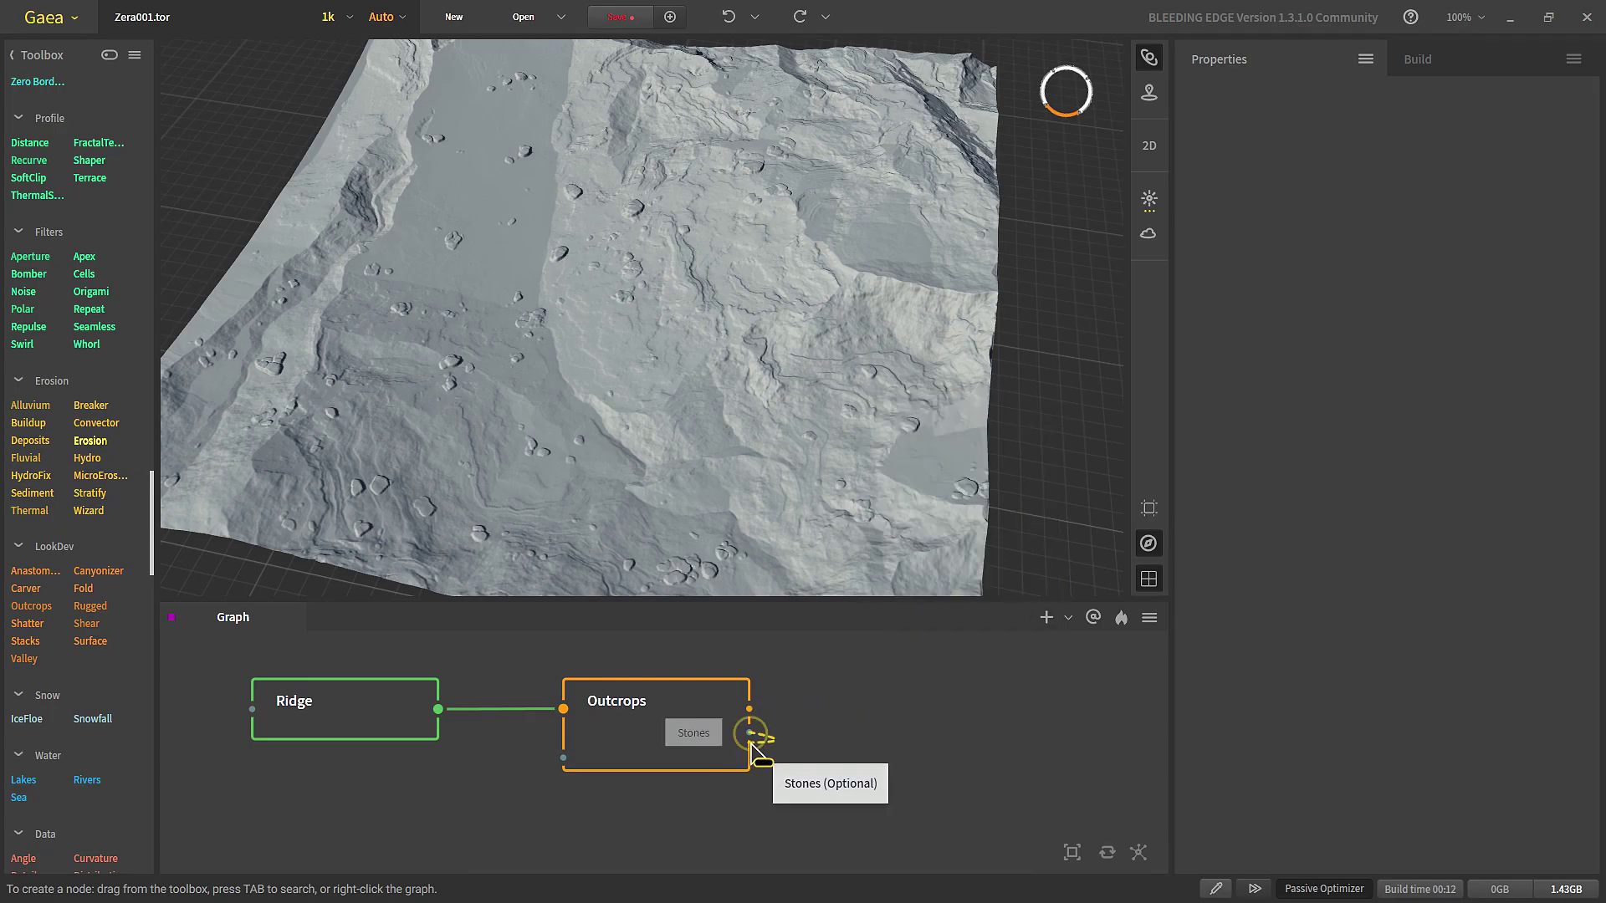
left_click_drag(750, 732, 847, 736)
left_click(847, 735)
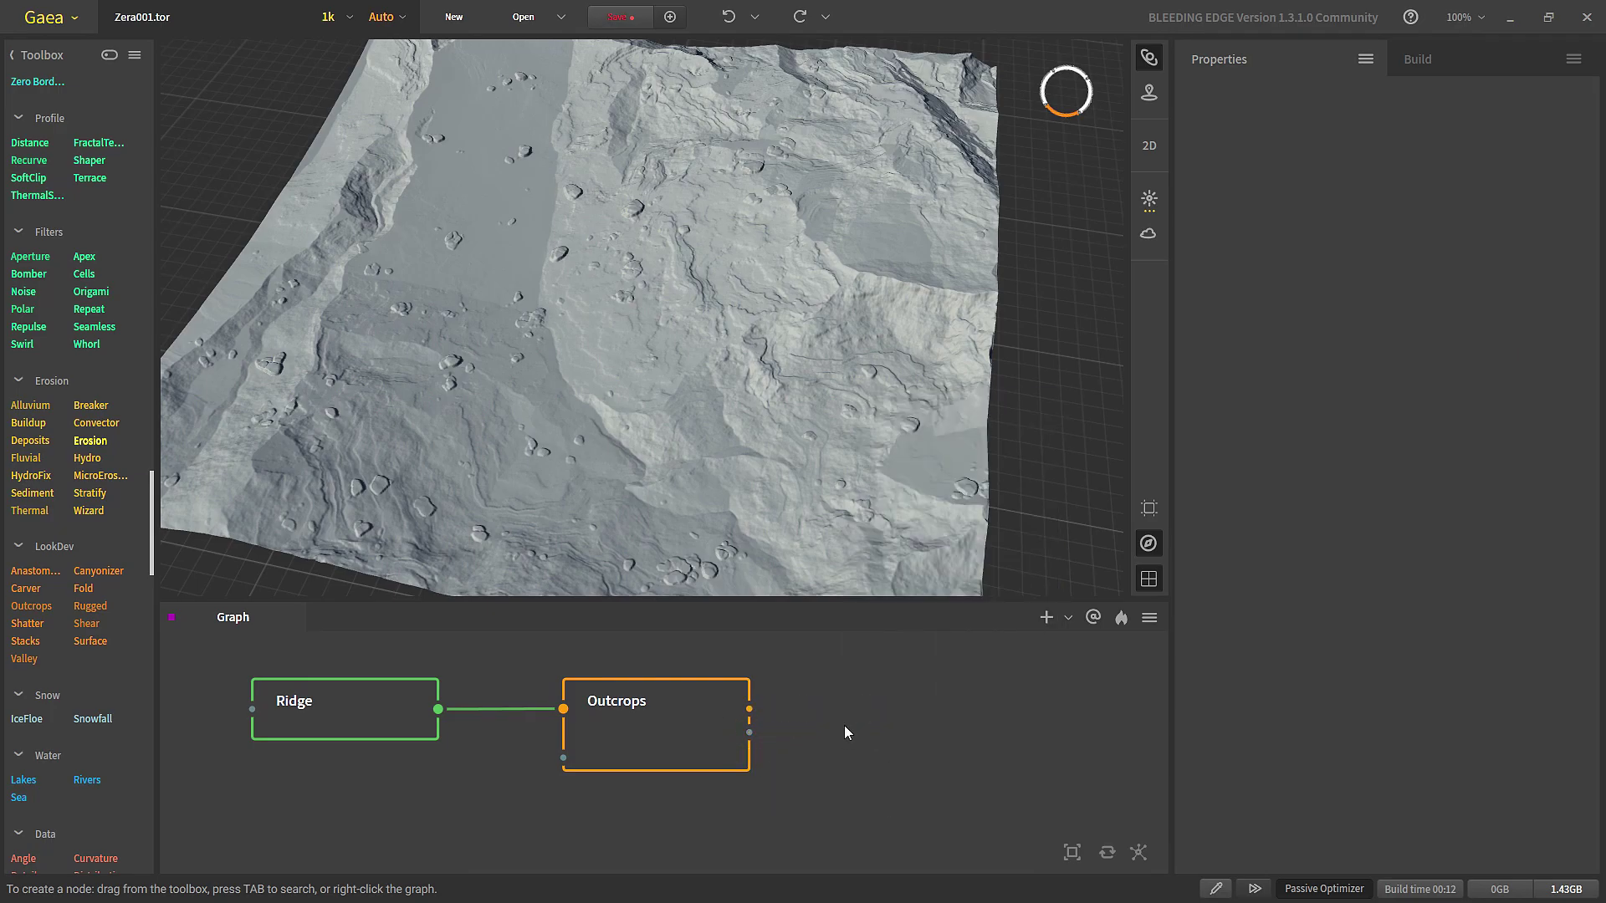
key("Tab")
type("fx")
left_click(885, 789)
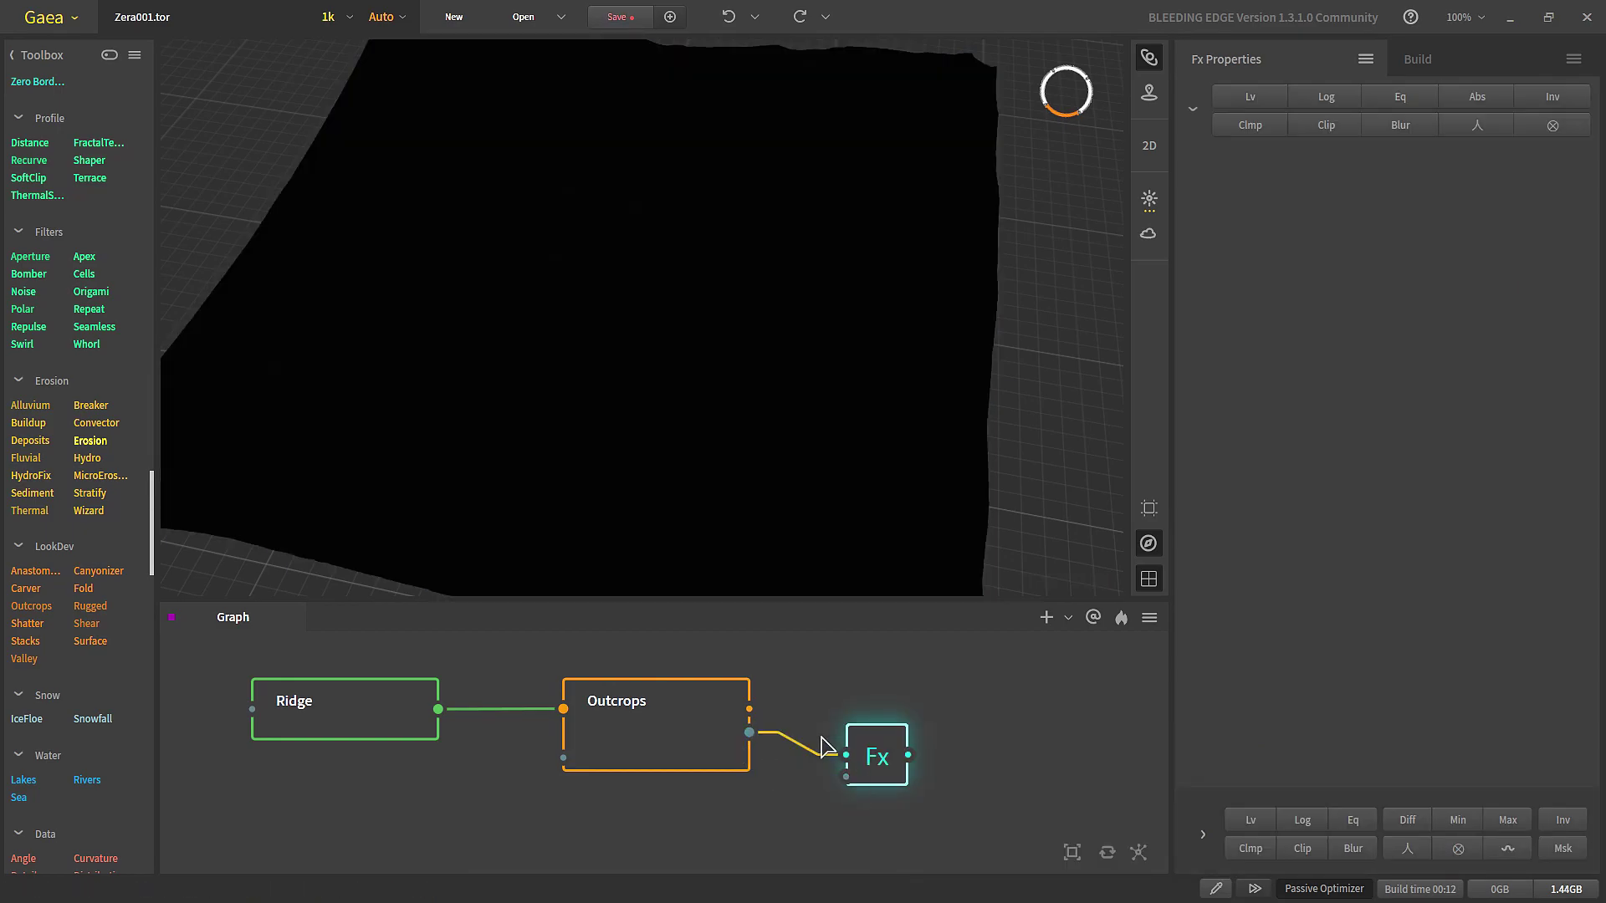
Step: Mark the Outcrops node for export
left_click(644, 719)
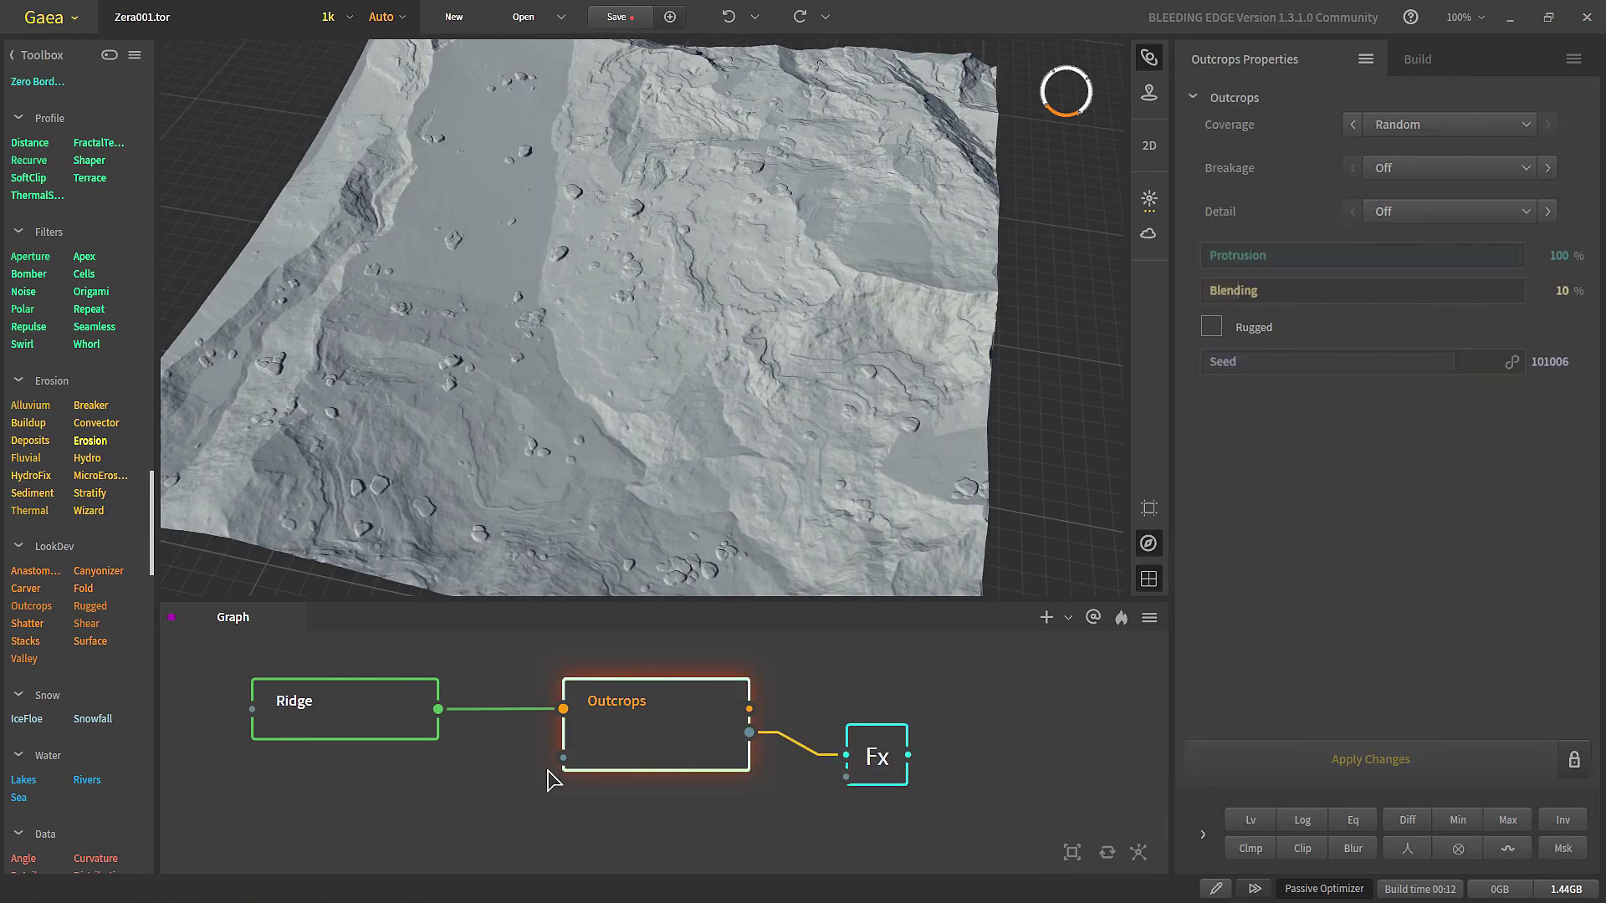
right_click(652, 726)
left_click(747, 397)
Step: Apply Levels in Fx and compare the Outcrops terrain with the white-on-black stones mask
left_click_drag(873, 772, 893, 726)
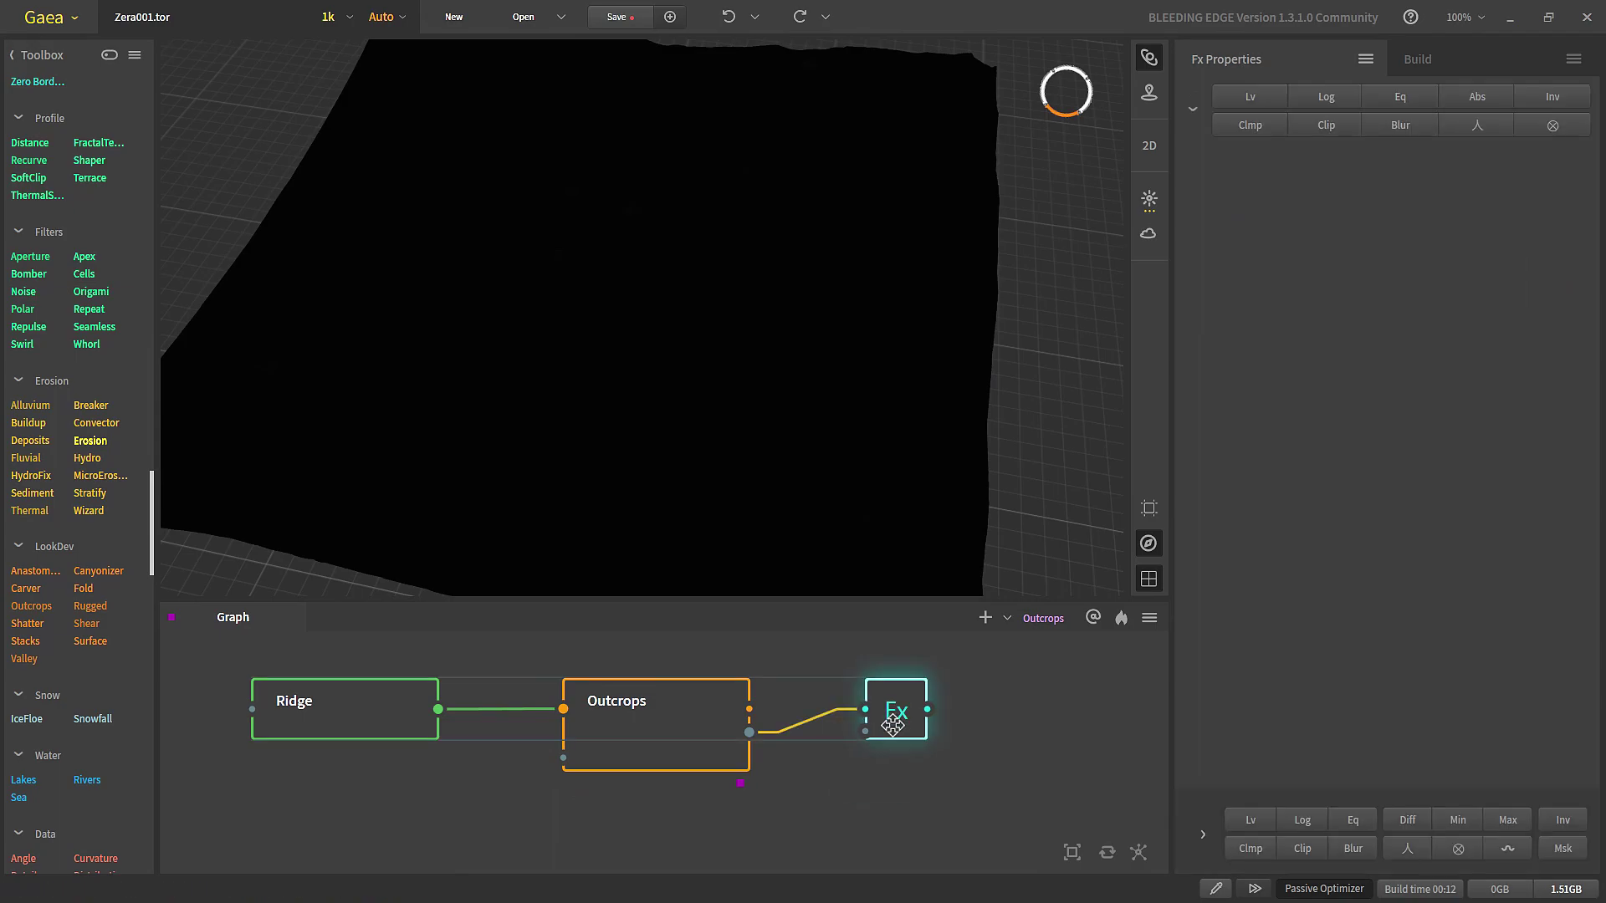
left_click(1245, 88)
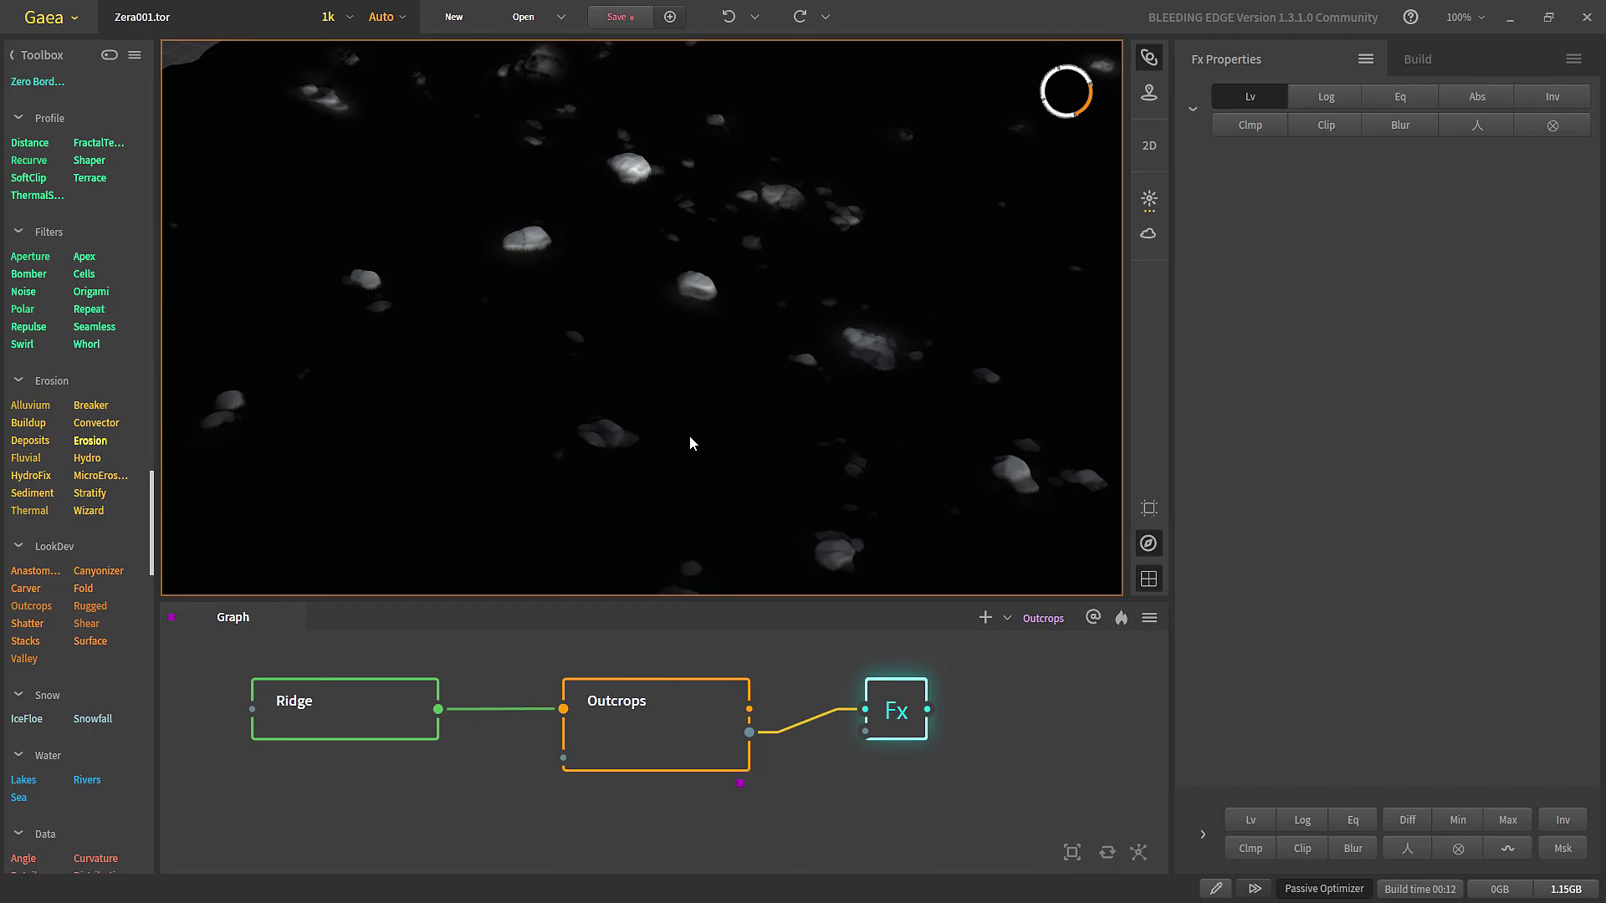
left_click(665, 744)
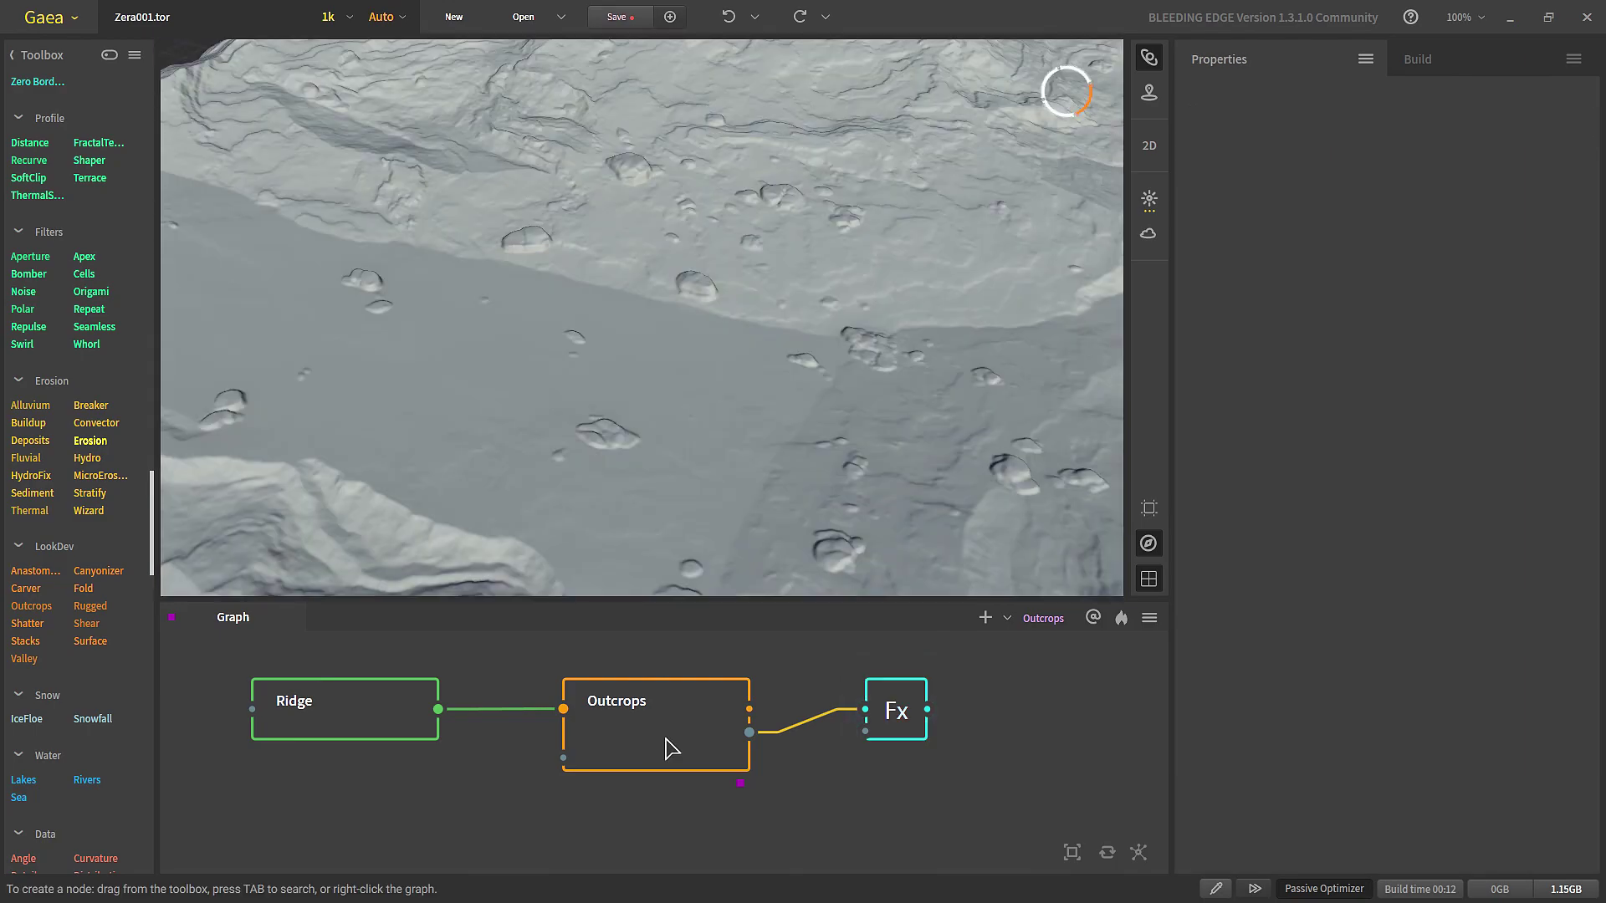
left_click(893, 711)
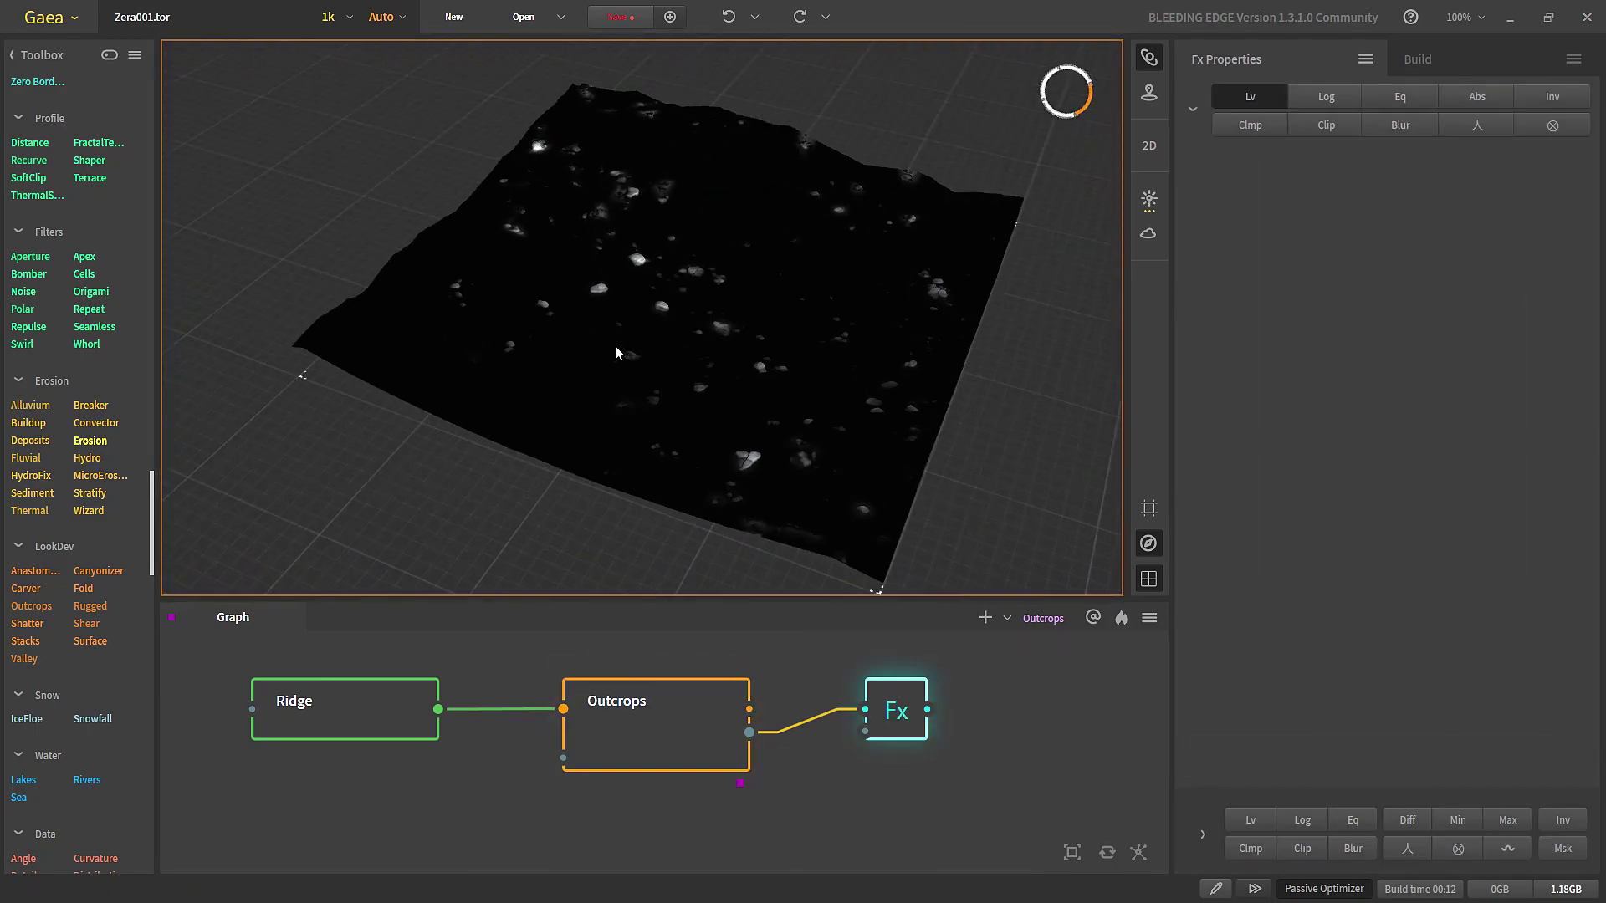
scroll(615, 345, "up", 5)
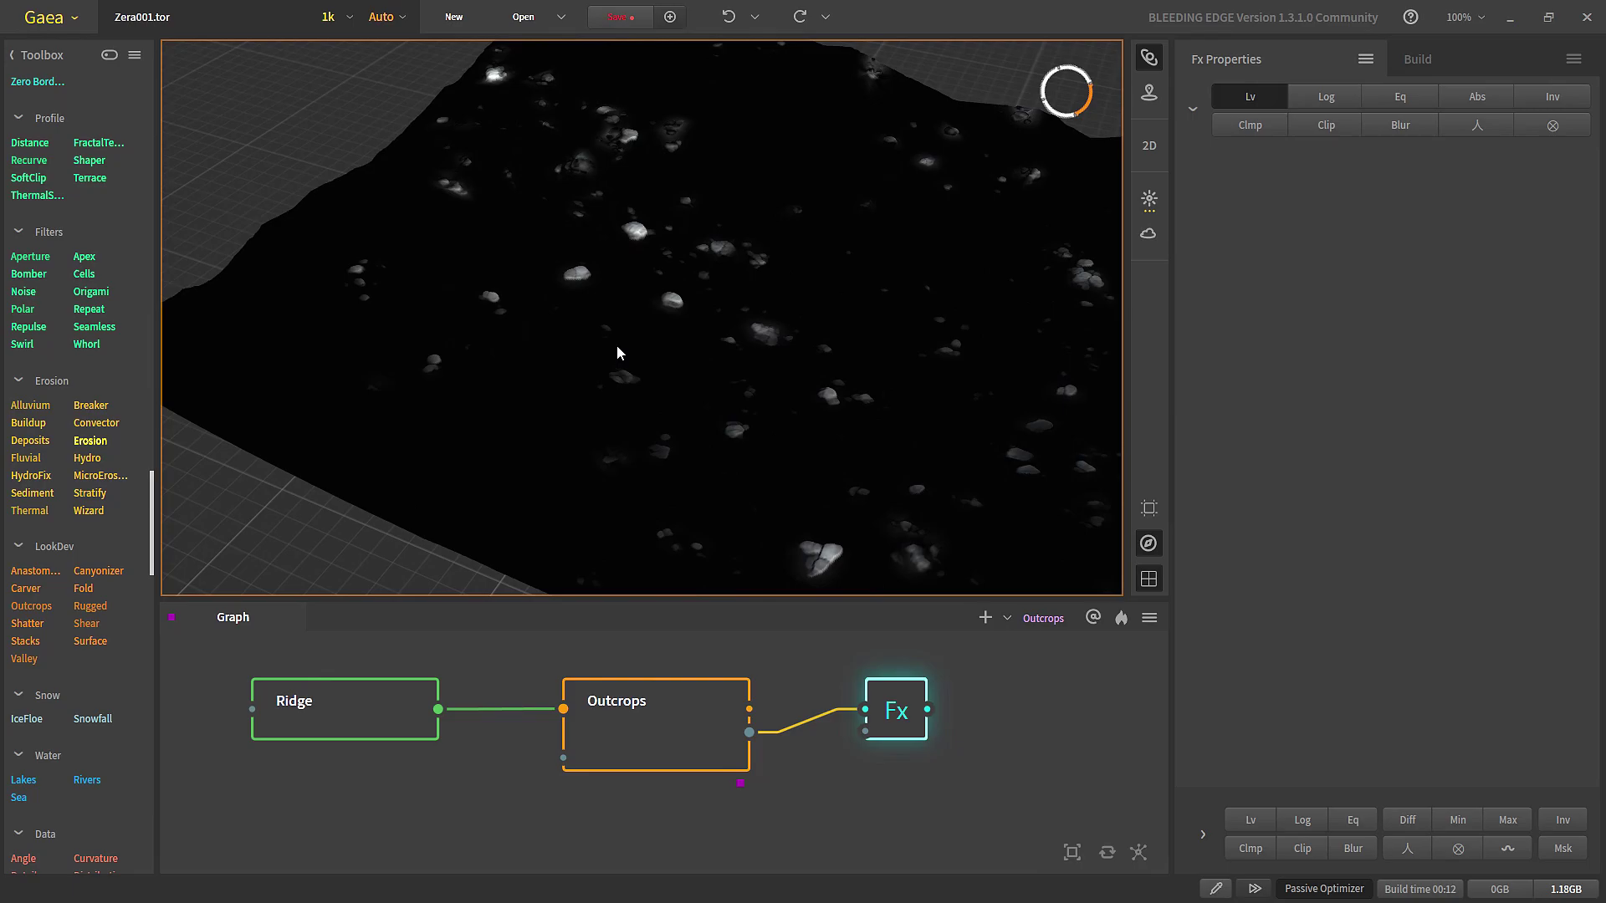
Step: Replace the Fx node with a SlopeBlur node using Outcrops as both input and guide
key("Delete")
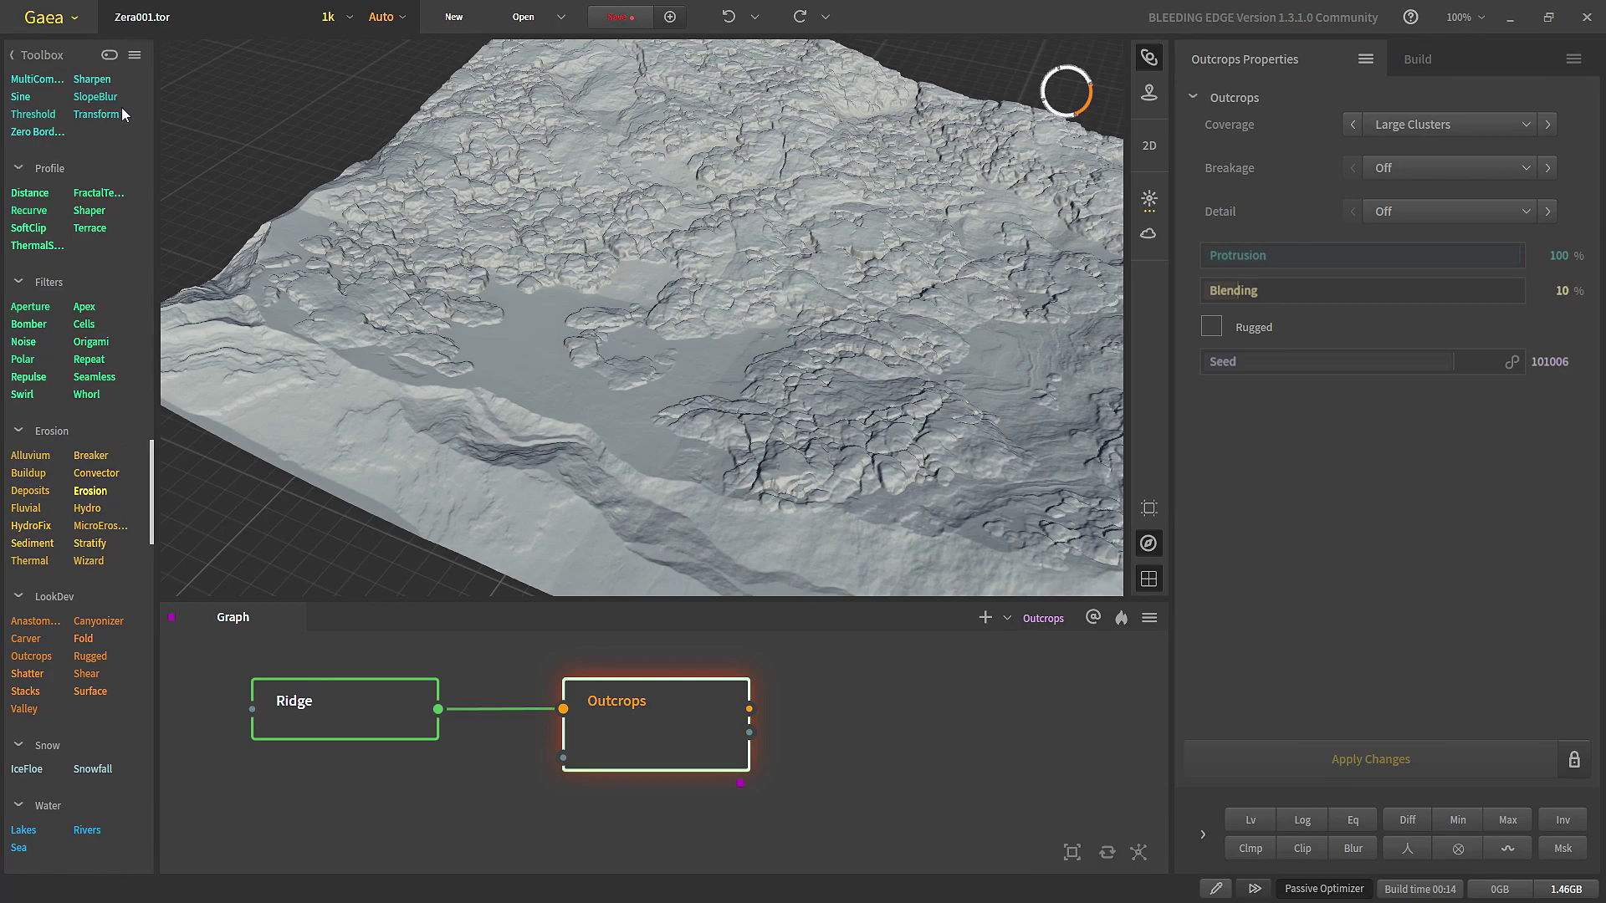
scroll(66, 316, "up", 4)
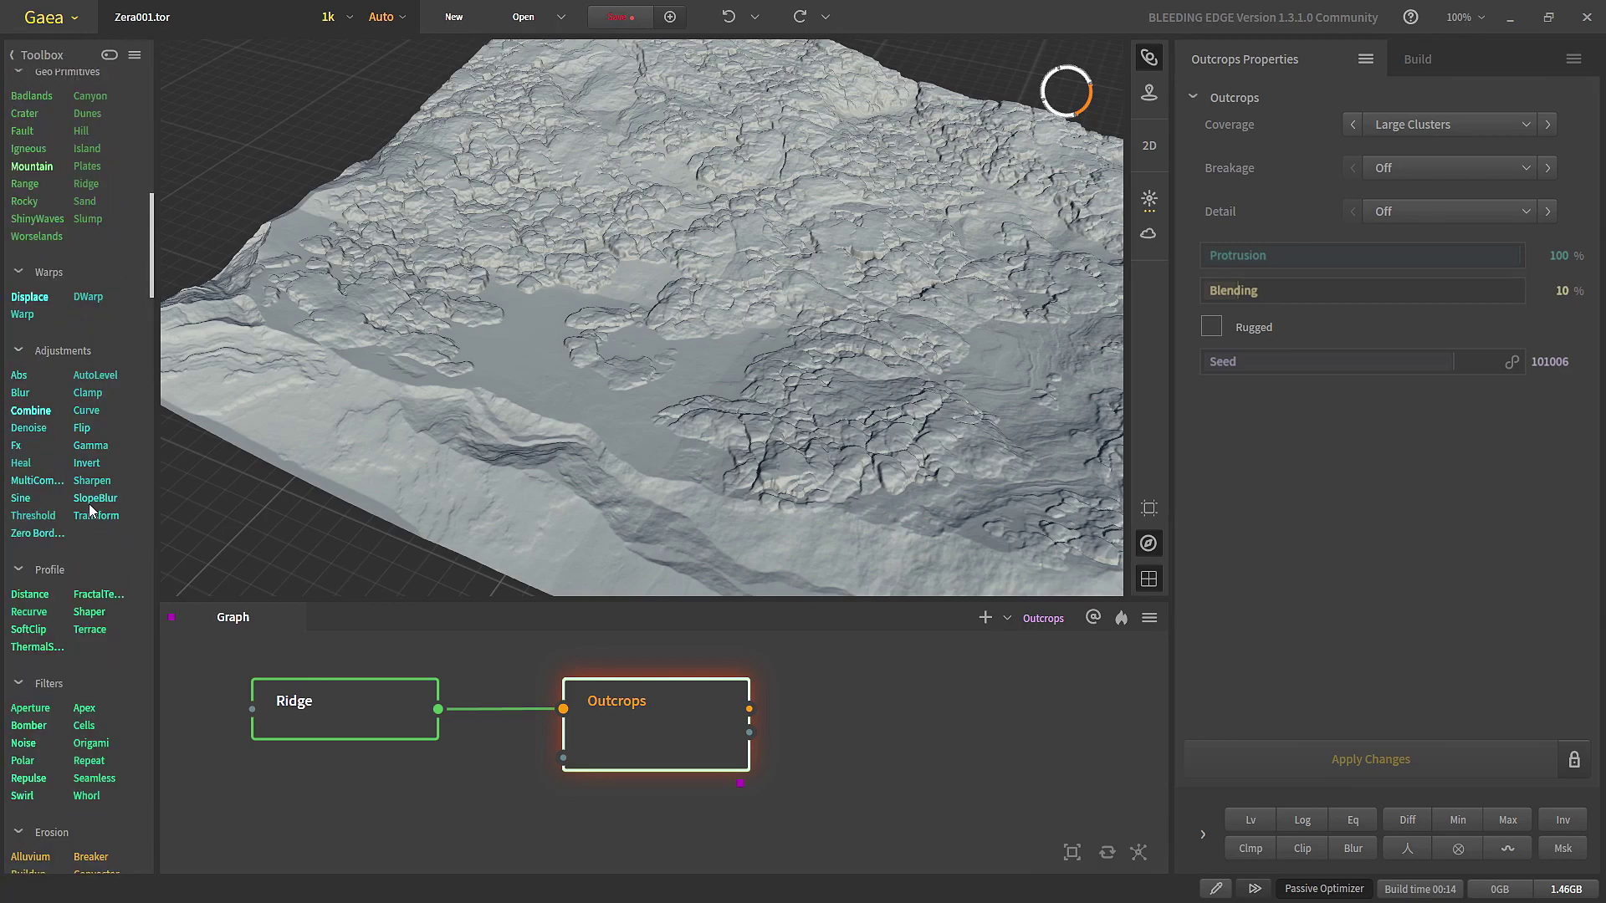
left_click_drag(96, 498, 642, 737)
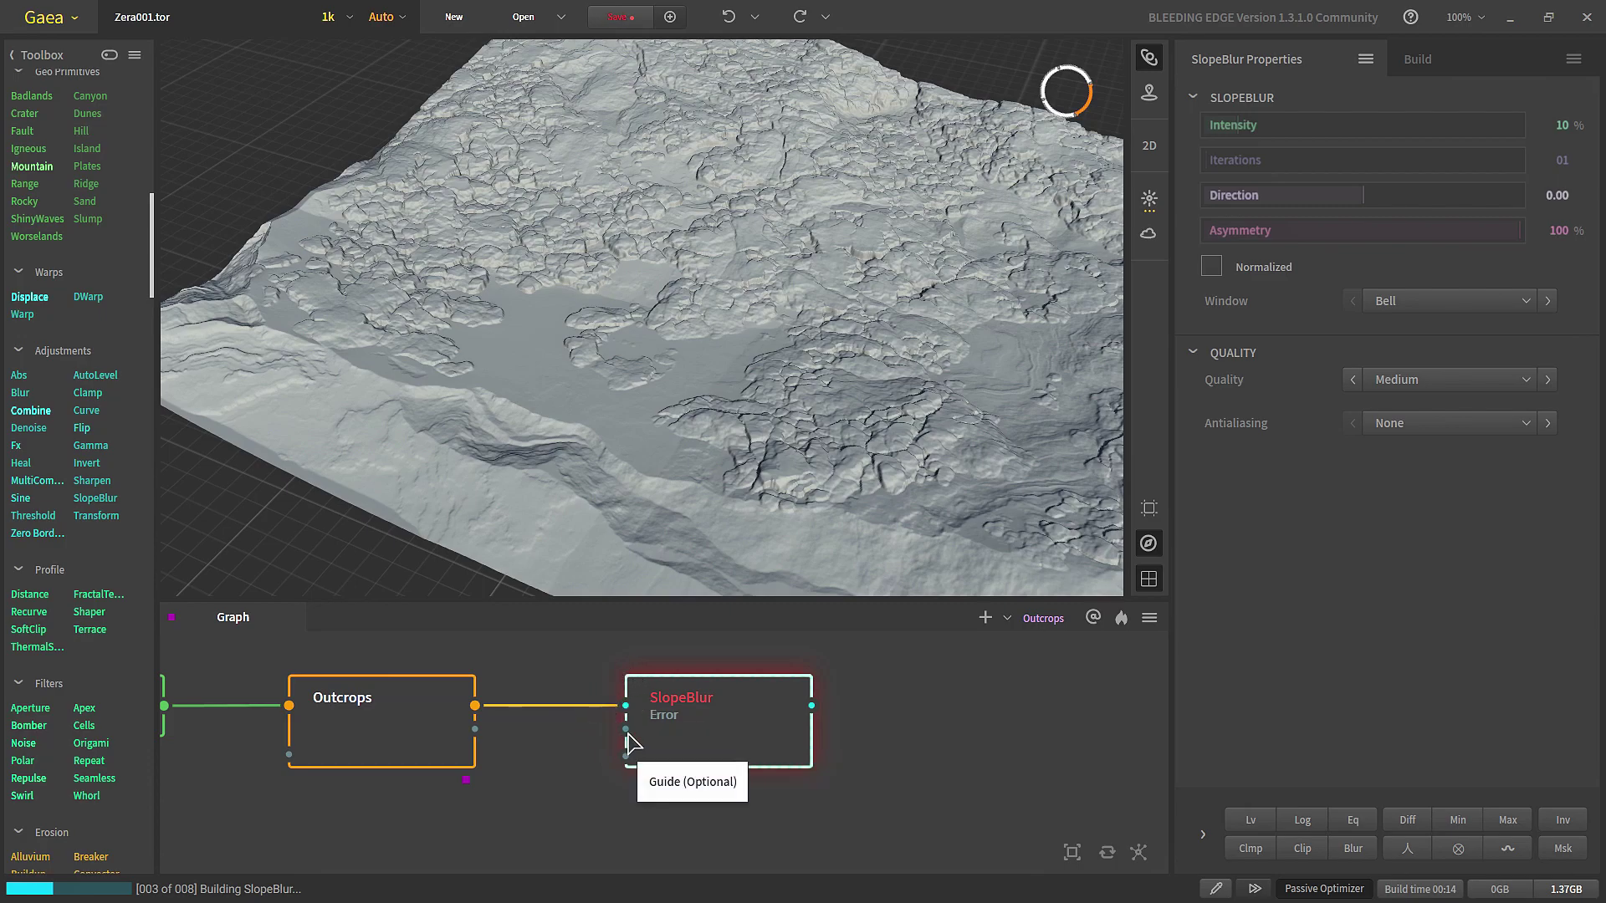
mouse_move(631, 740)
left_mouse_down()
mouse_move(655, 727)
mouse_move(716, 757)
mouse_move(627, 731)
left_mouse_up()
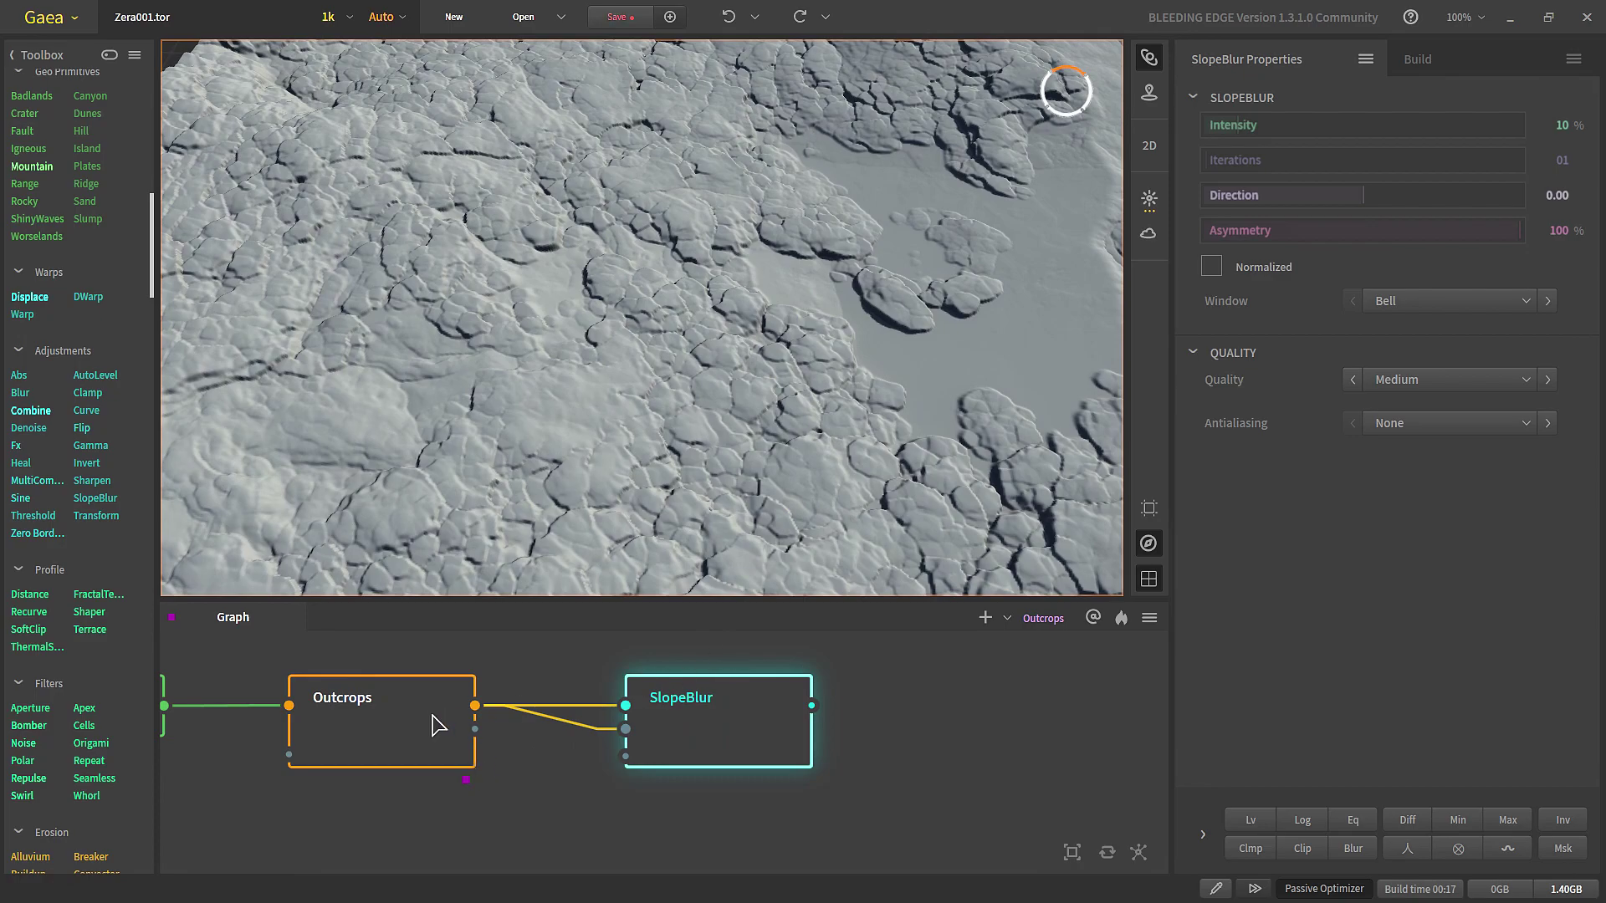
left_click(323, 727)
left_click(782, 702)
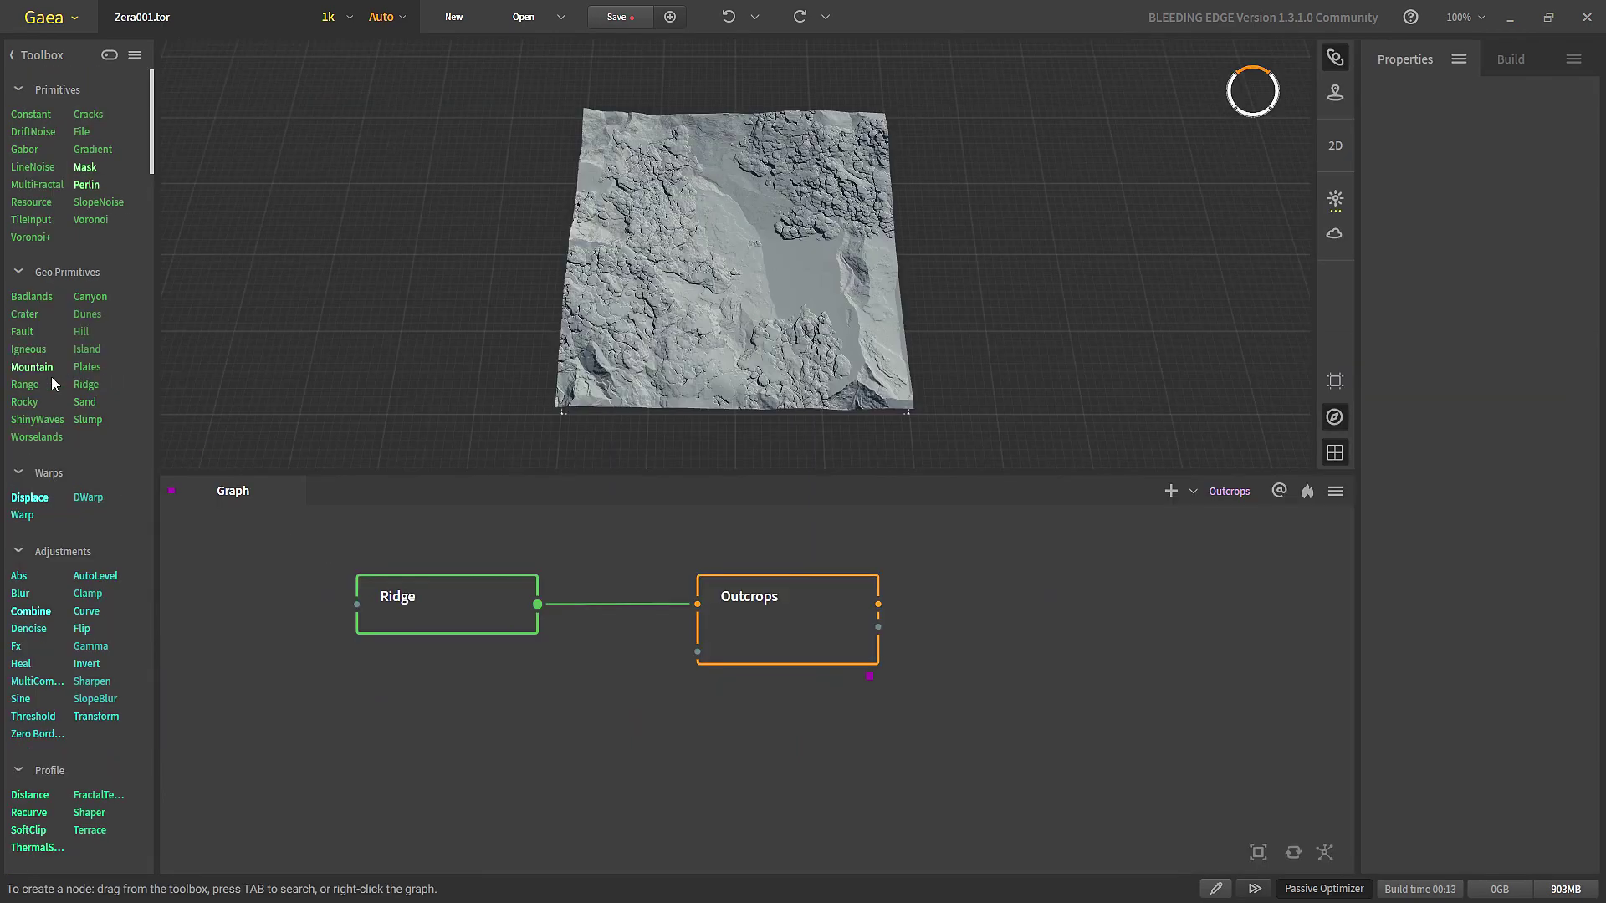
Step: Add a Stratify node below Outcrops and feed it from Ridge
scroll(88, 585, "down", 8)
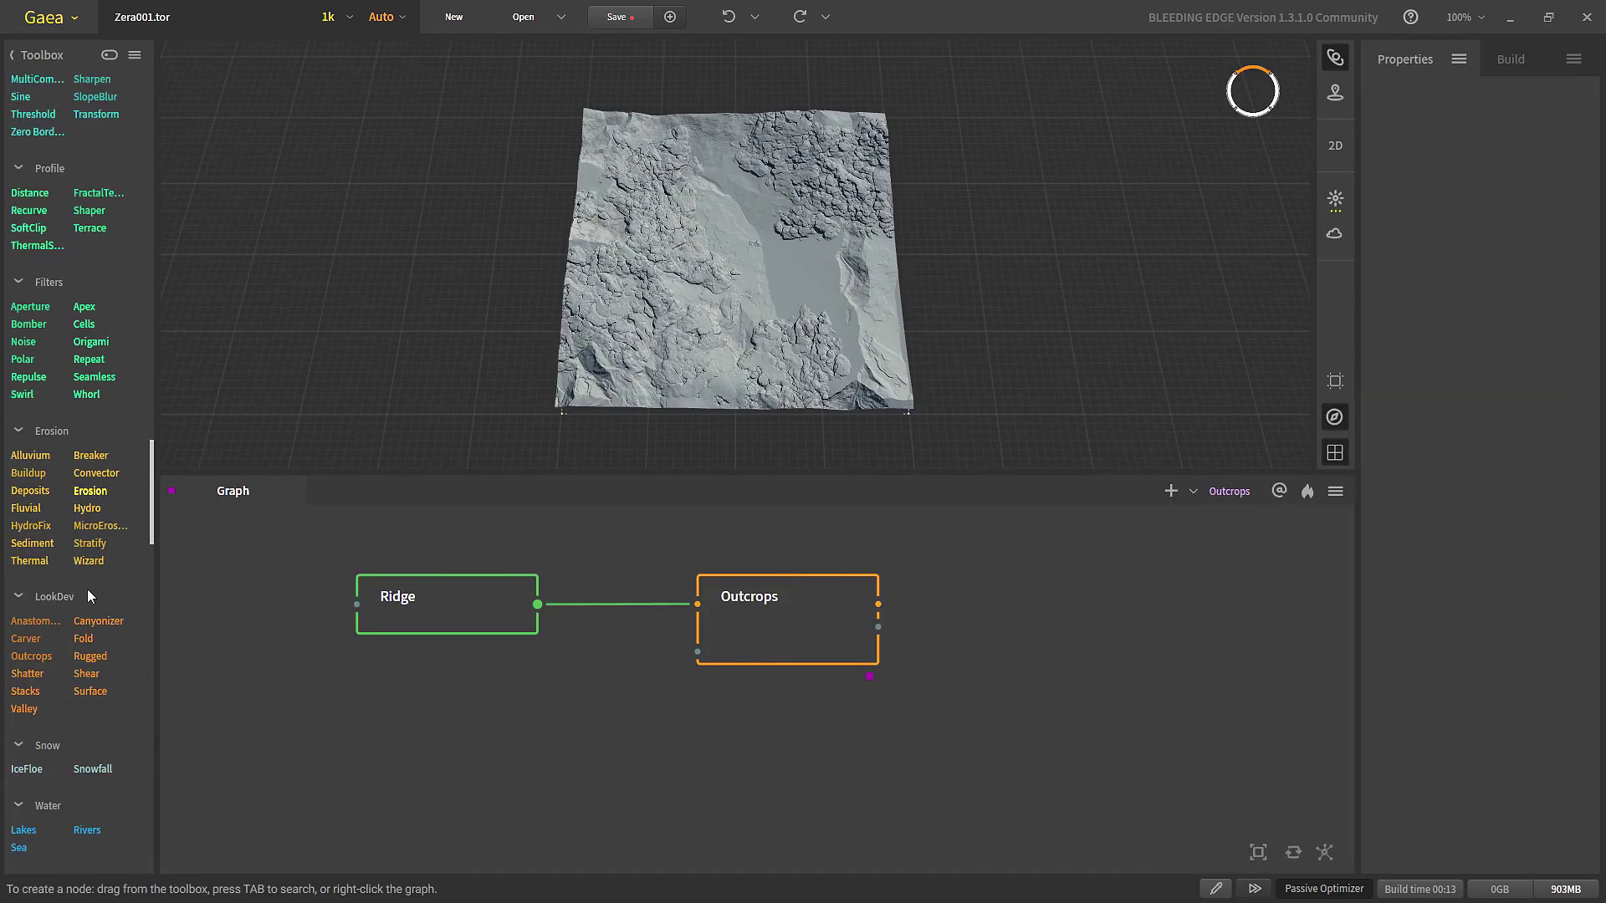
left_click_drag(89, 542, 586, 692)
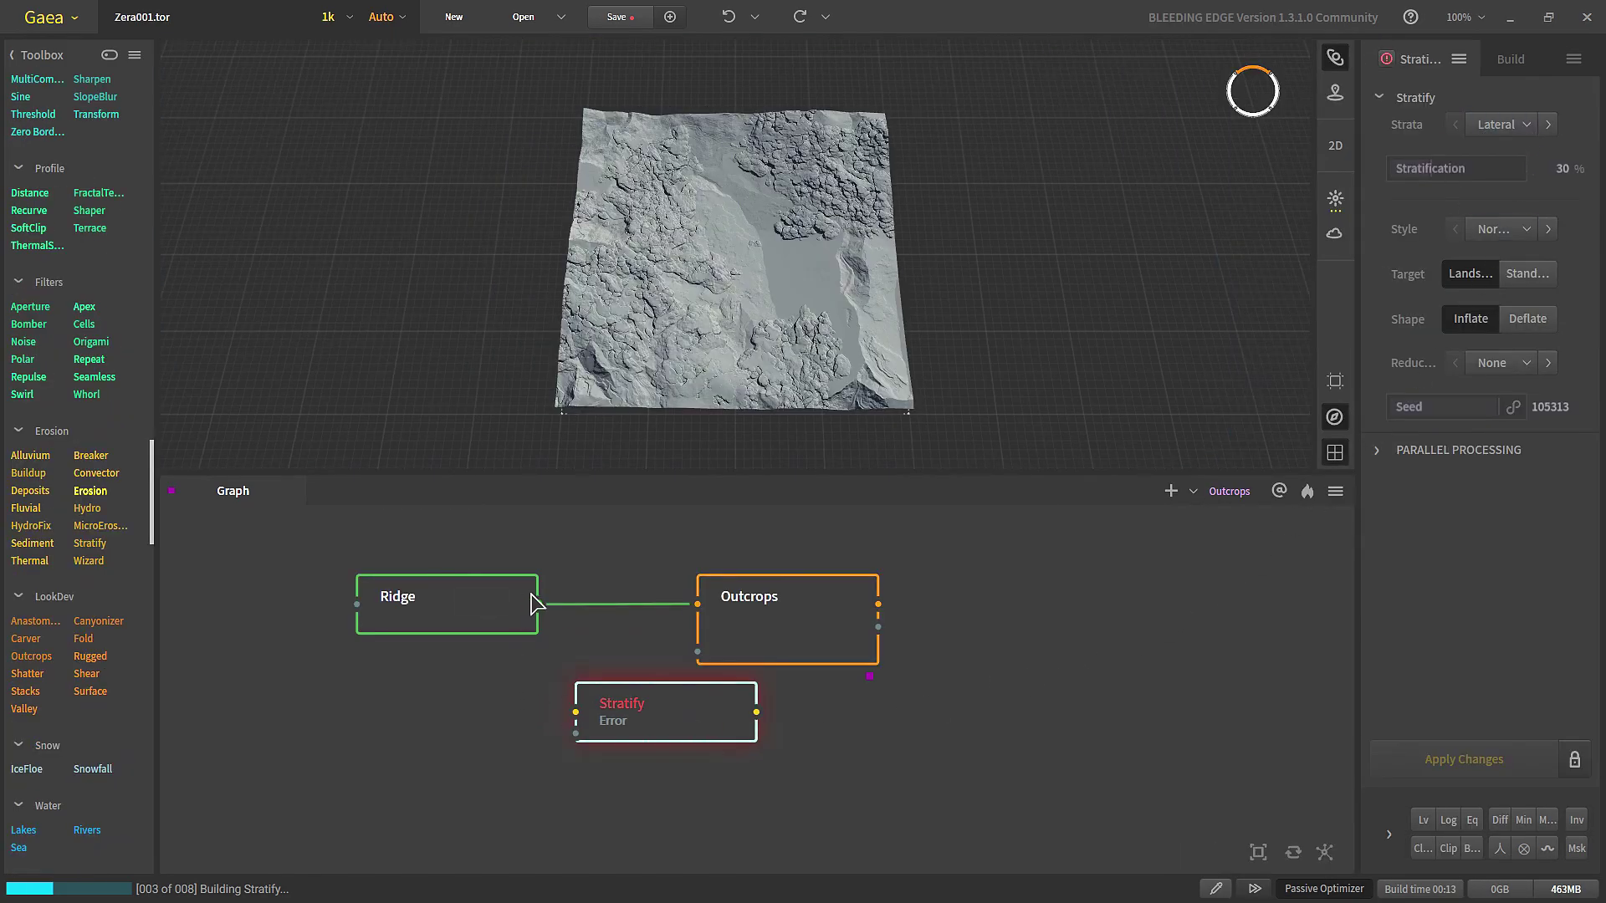
left_click_drag(537, 604, 577, 712)
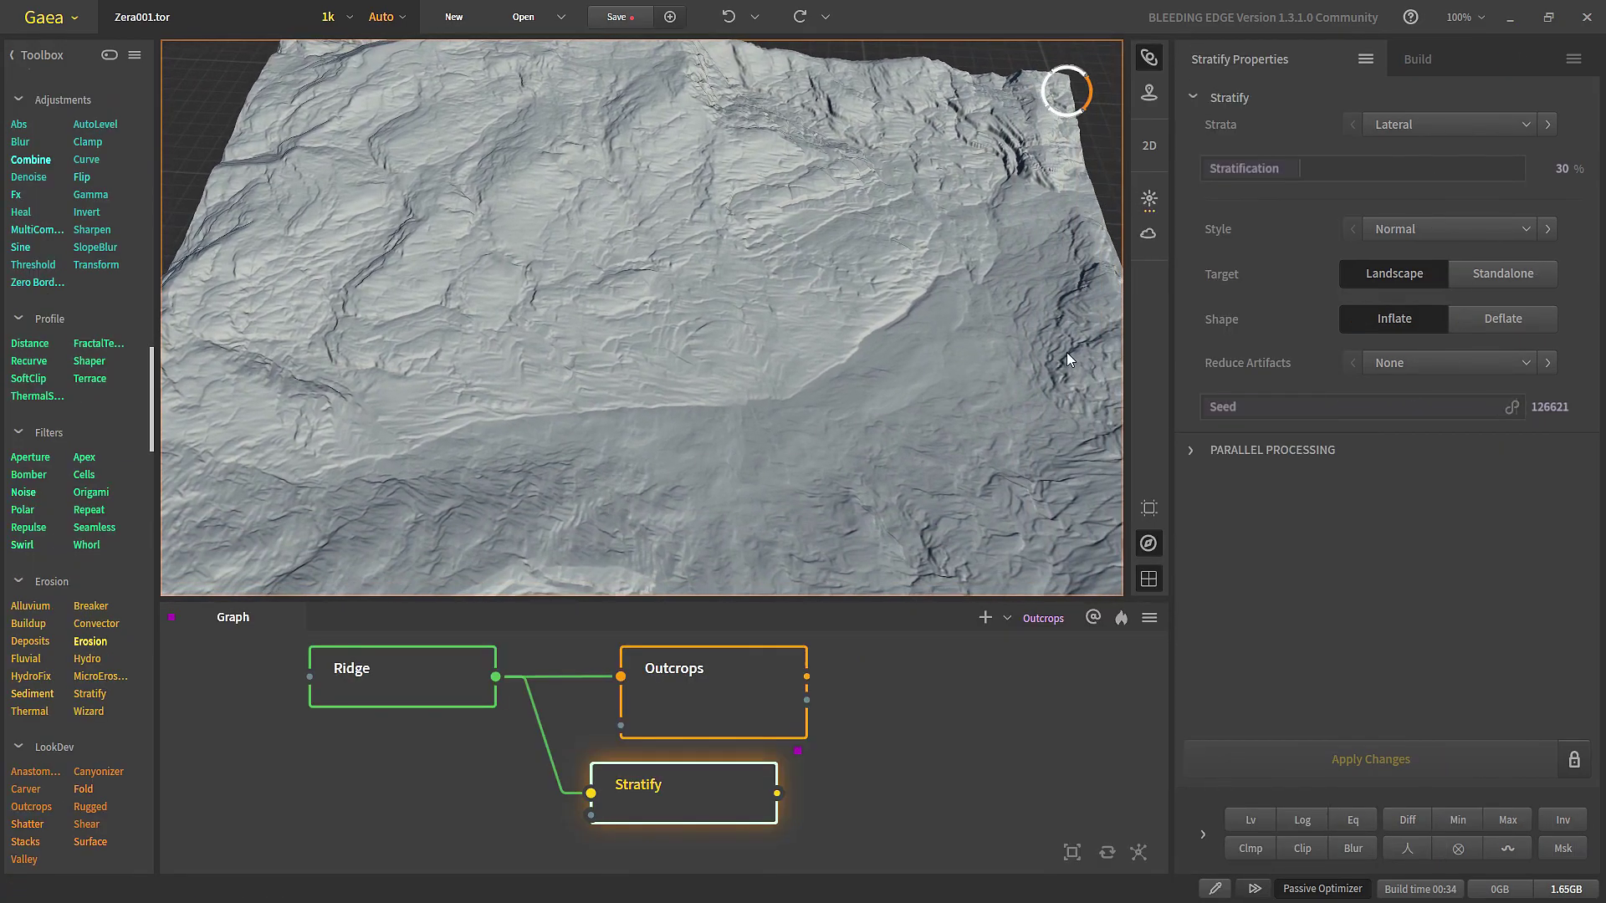
Step: Try Localized (Classic) strata, then undo back to Lateral strata
left_click_drag(1170, 335, 1134, 334)
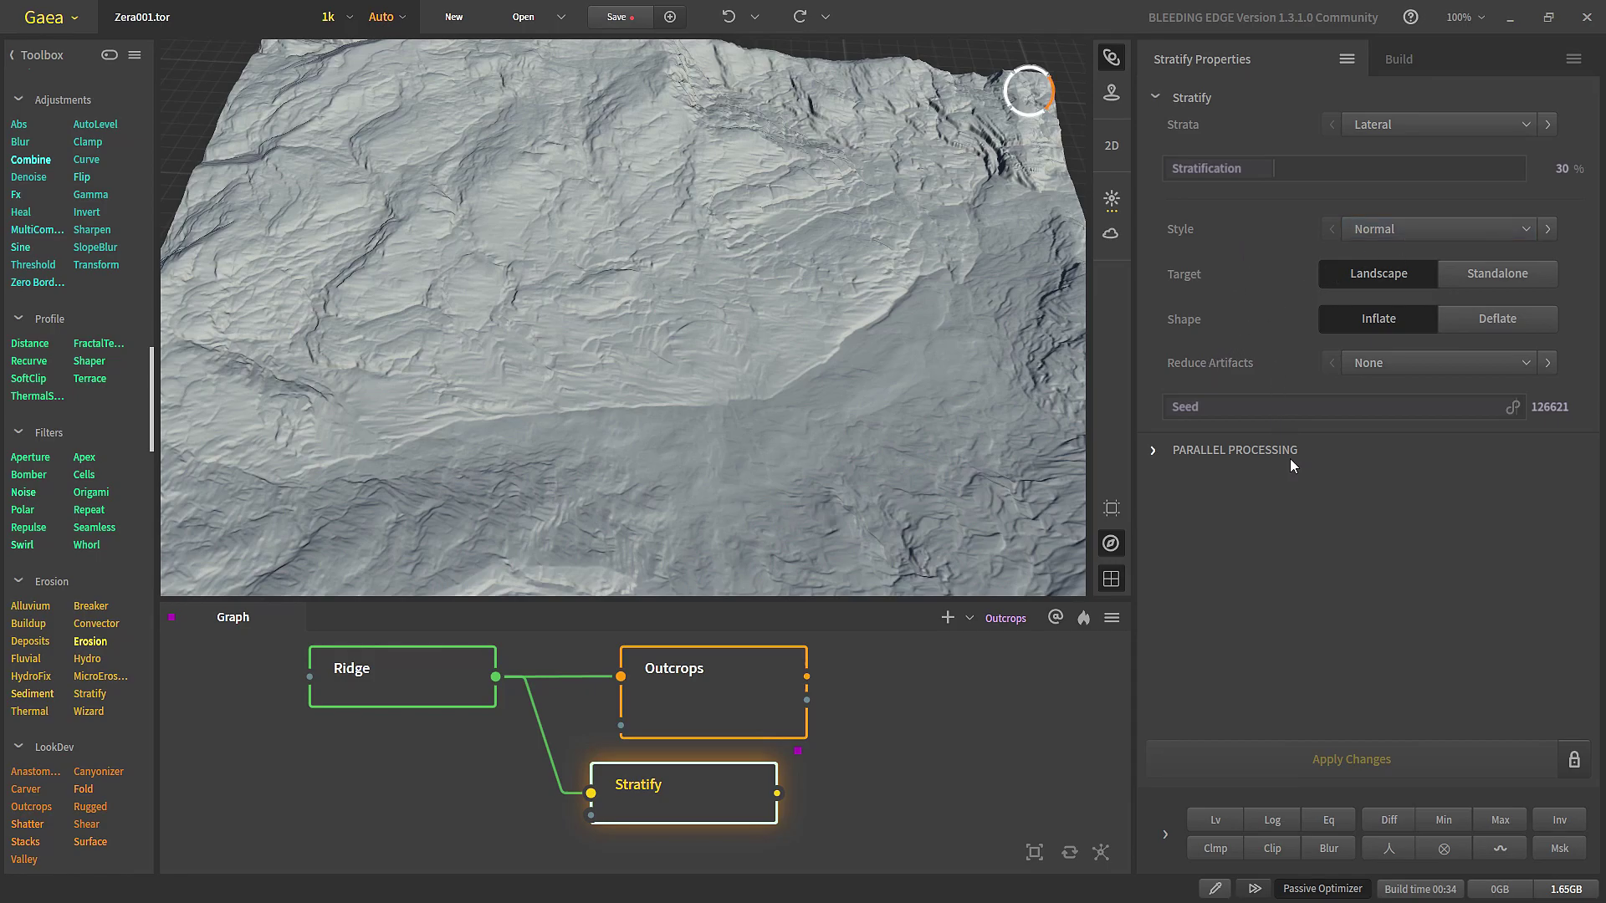
left_click(1398, 222)
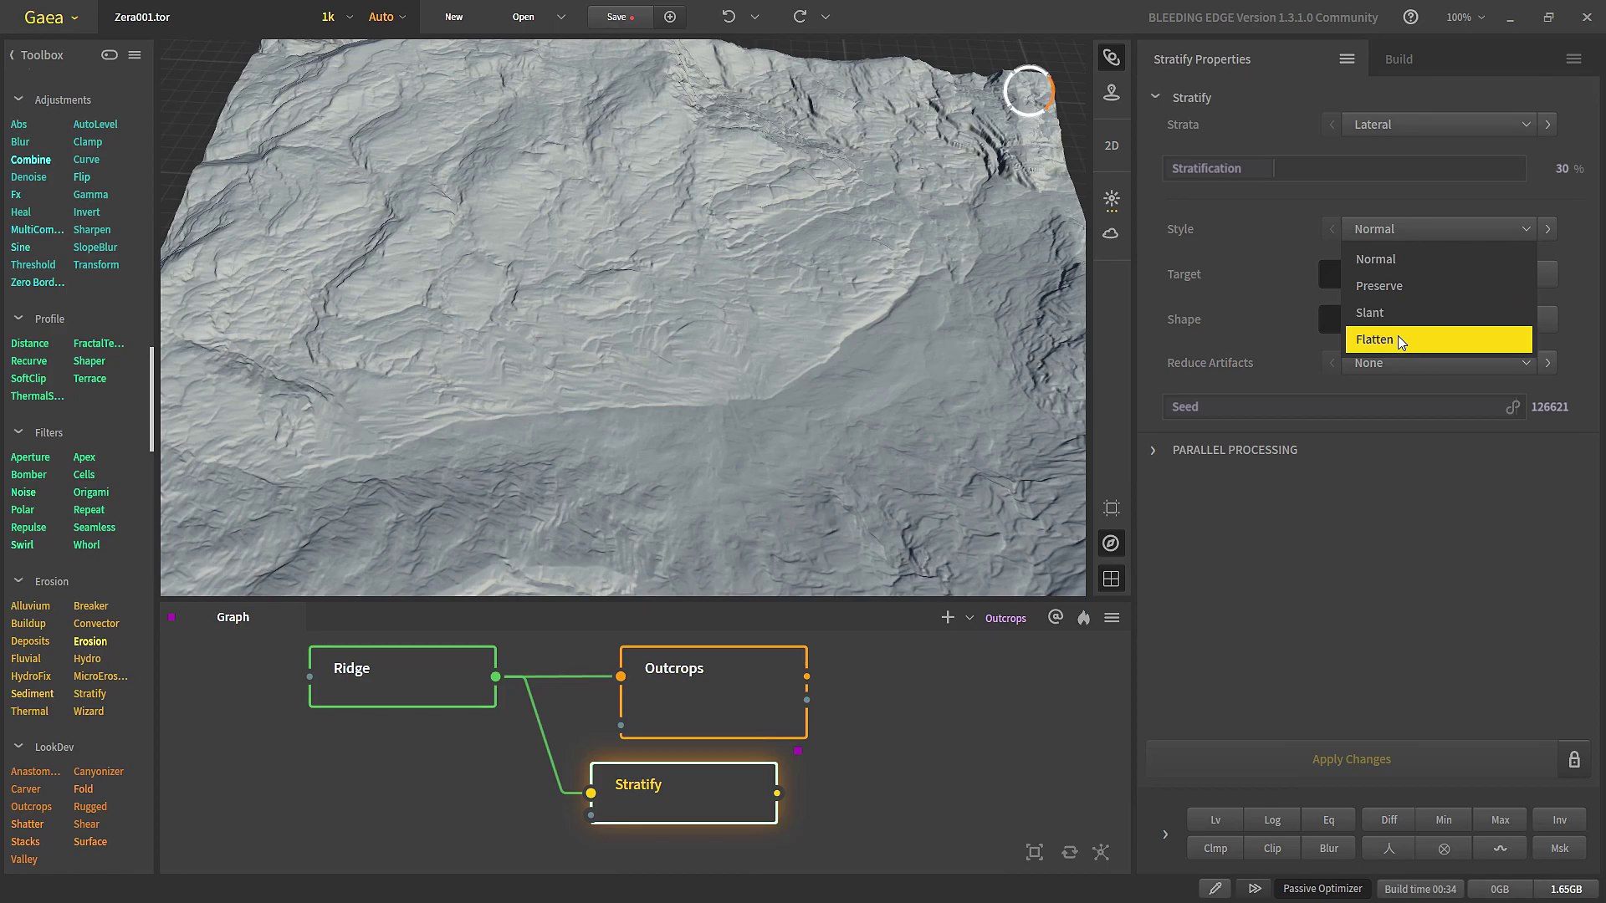
left_click(1457, 125)
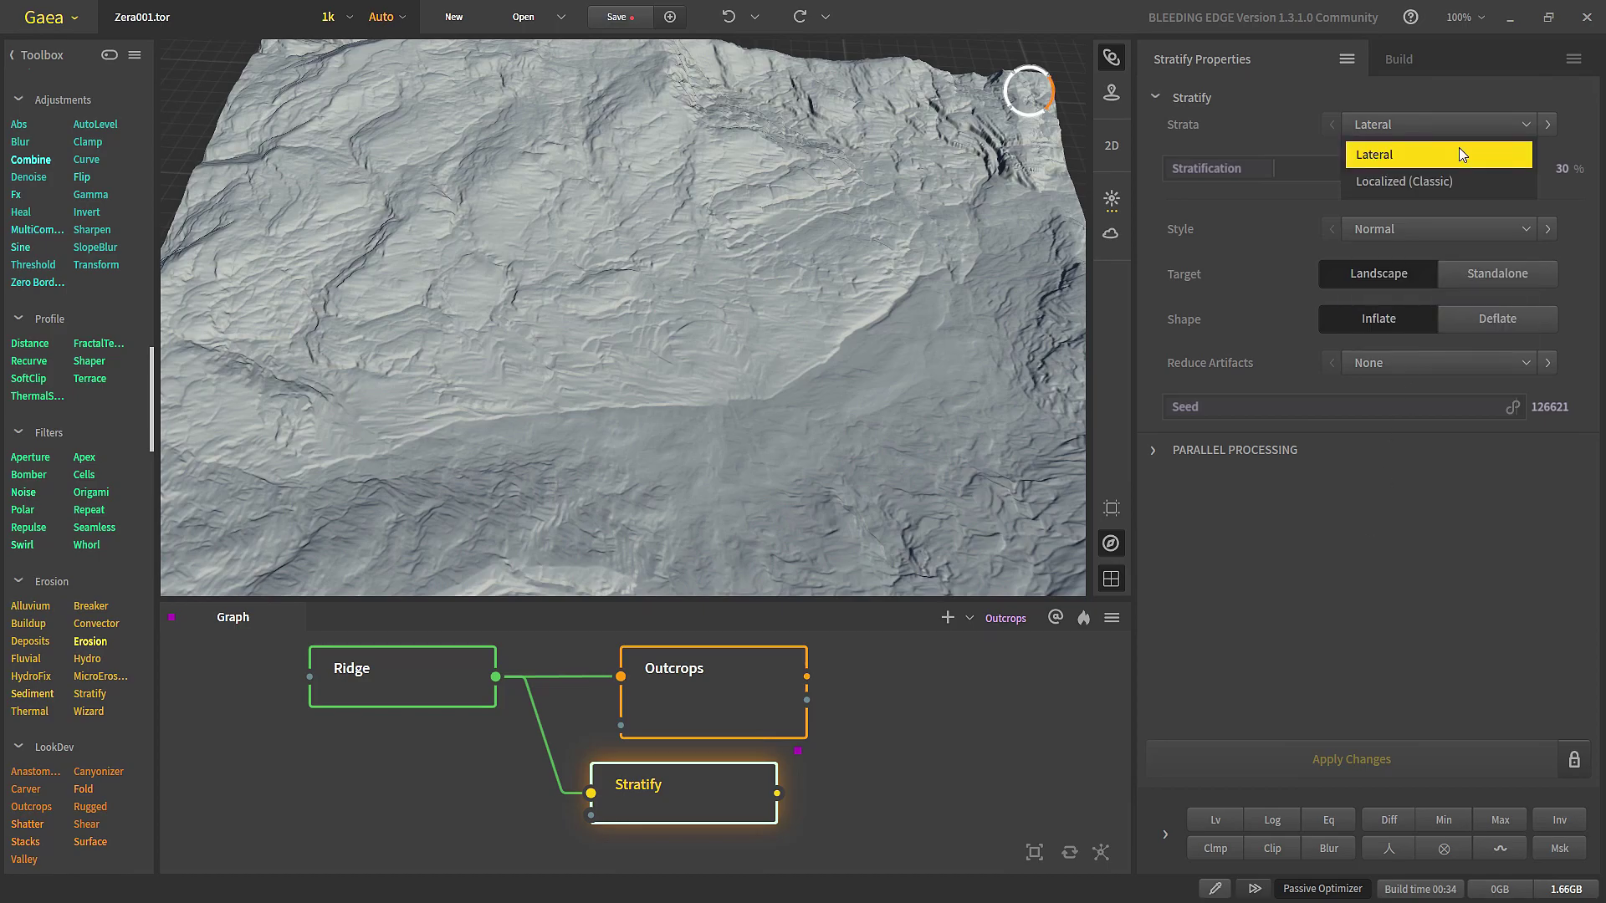
left_click(1418, 185)
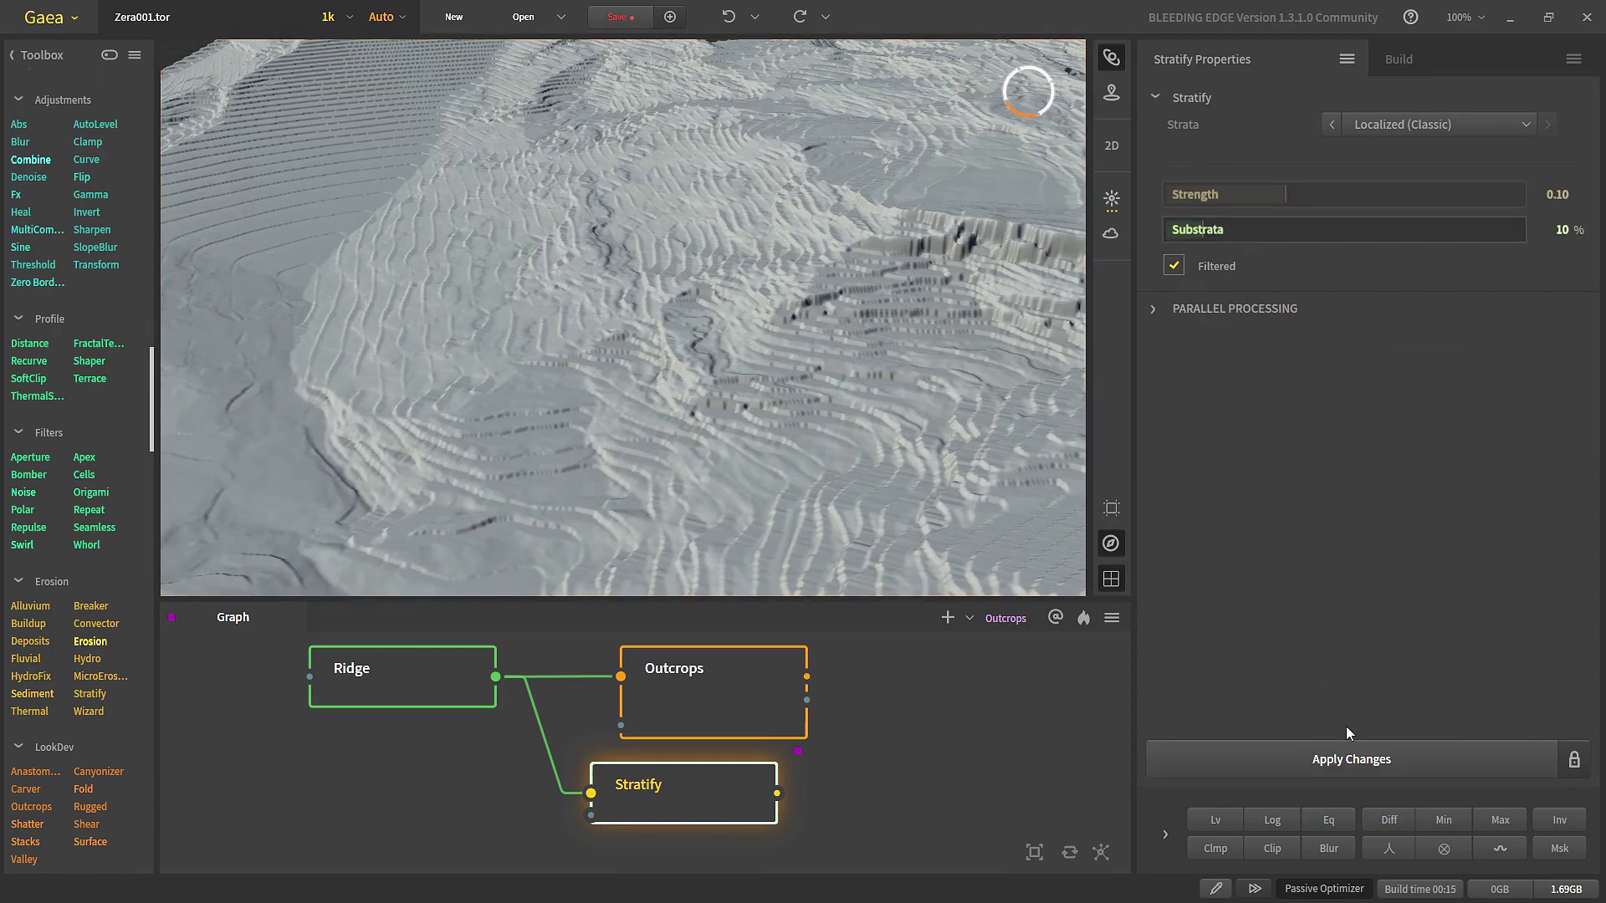
key("ctrl+z")
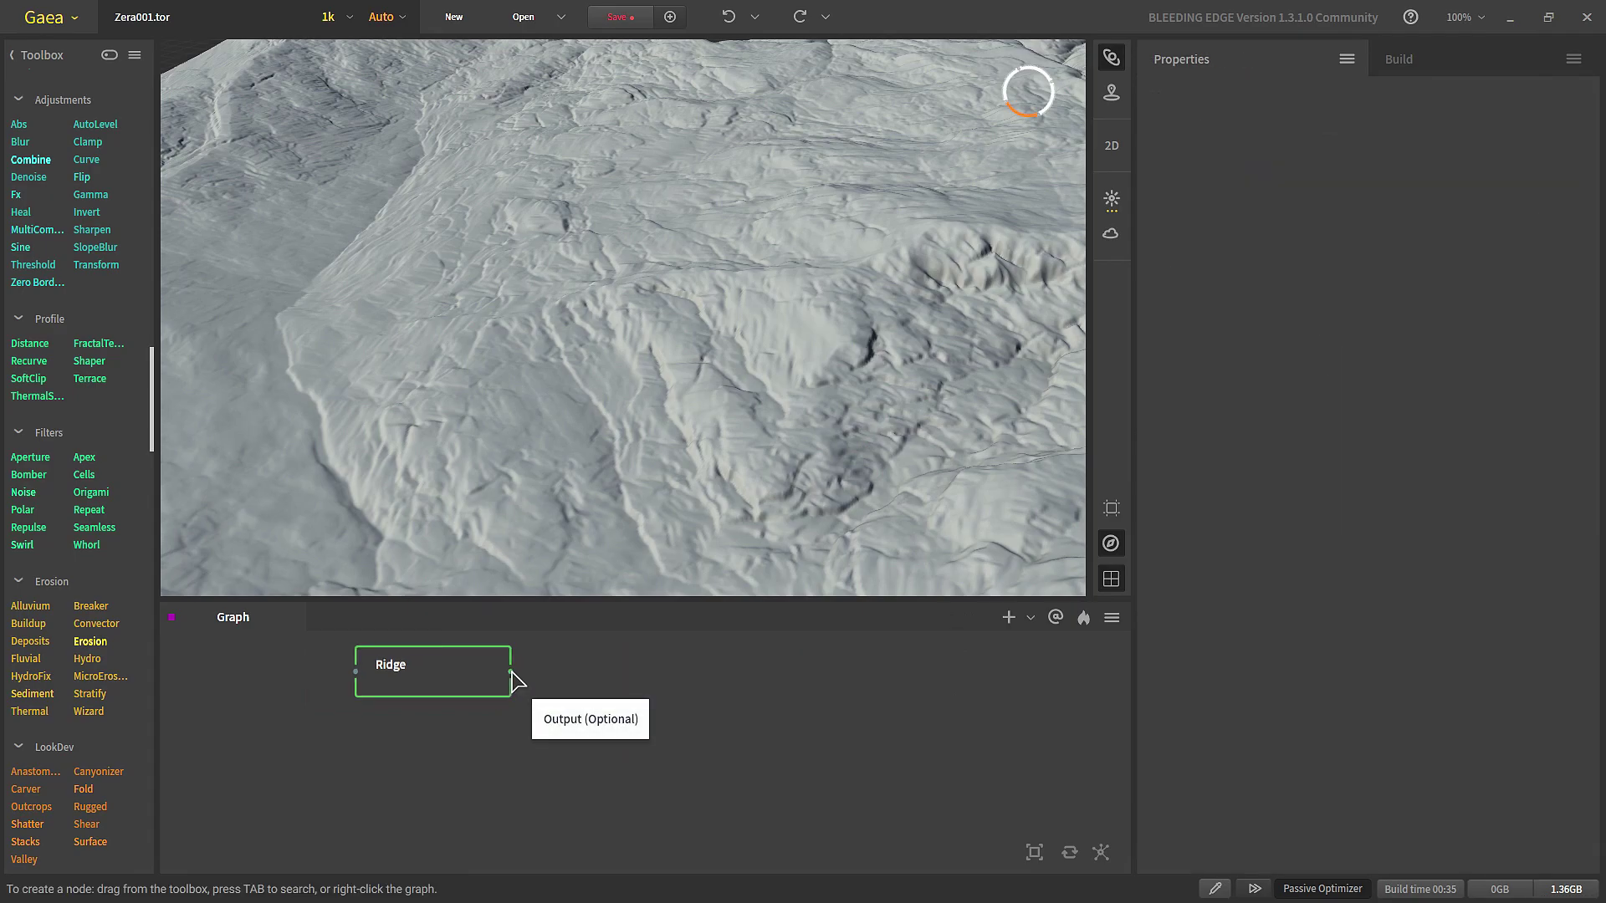
Step: Add a Rivers node wired to Ridge and place it beside Ridge
key("Tab")
type("river")
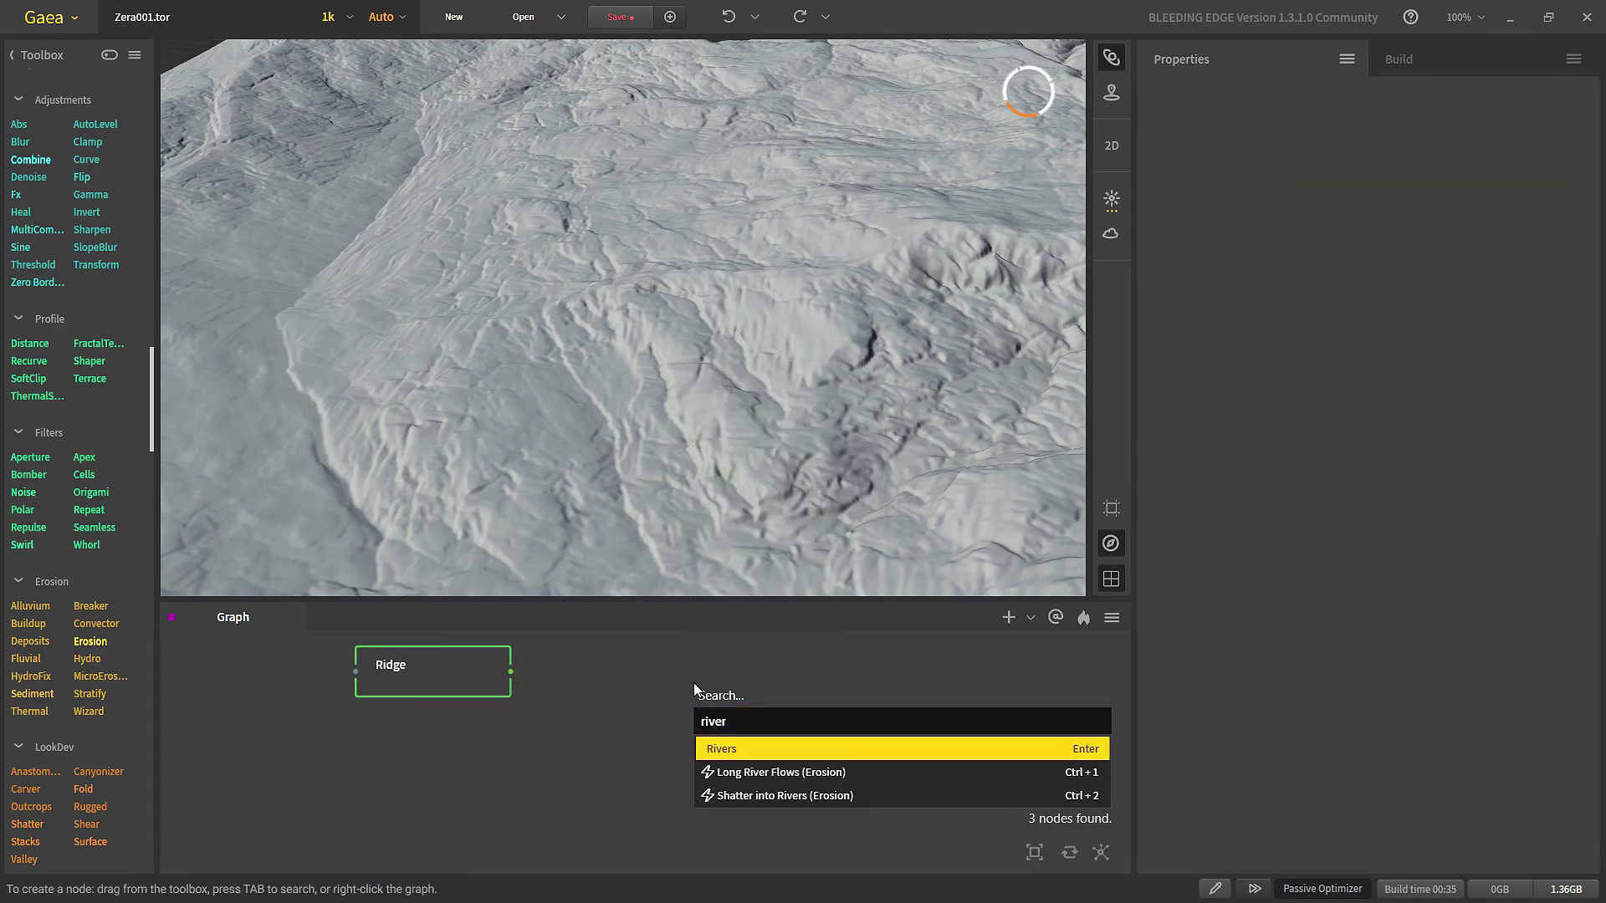
key("Return")
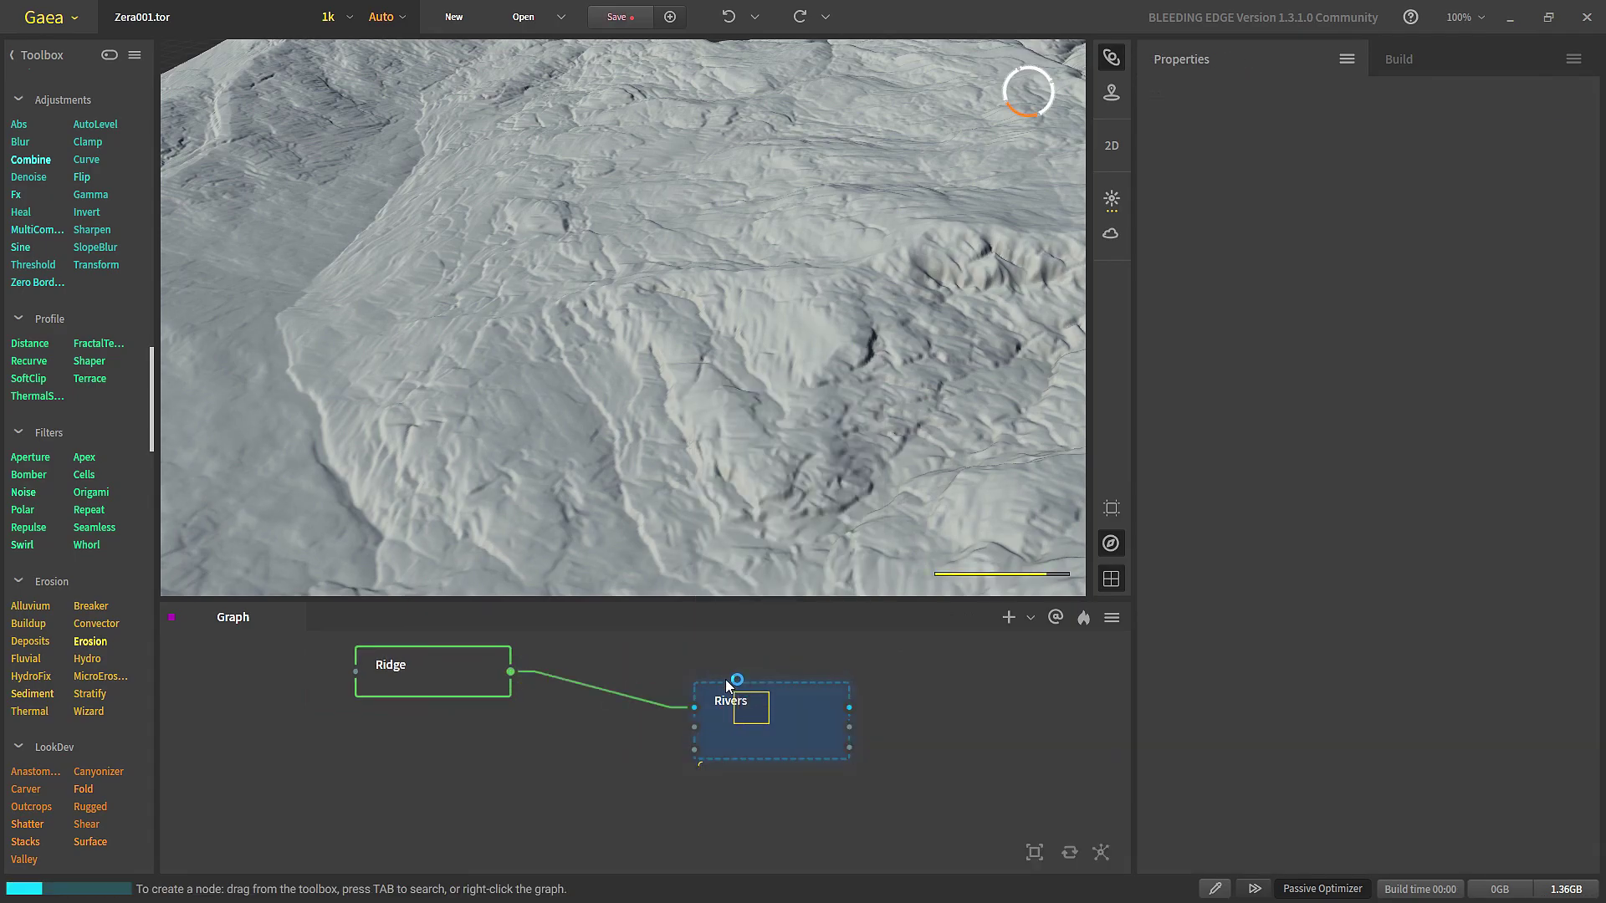
left_click_drag(725, 679, 644, 644)
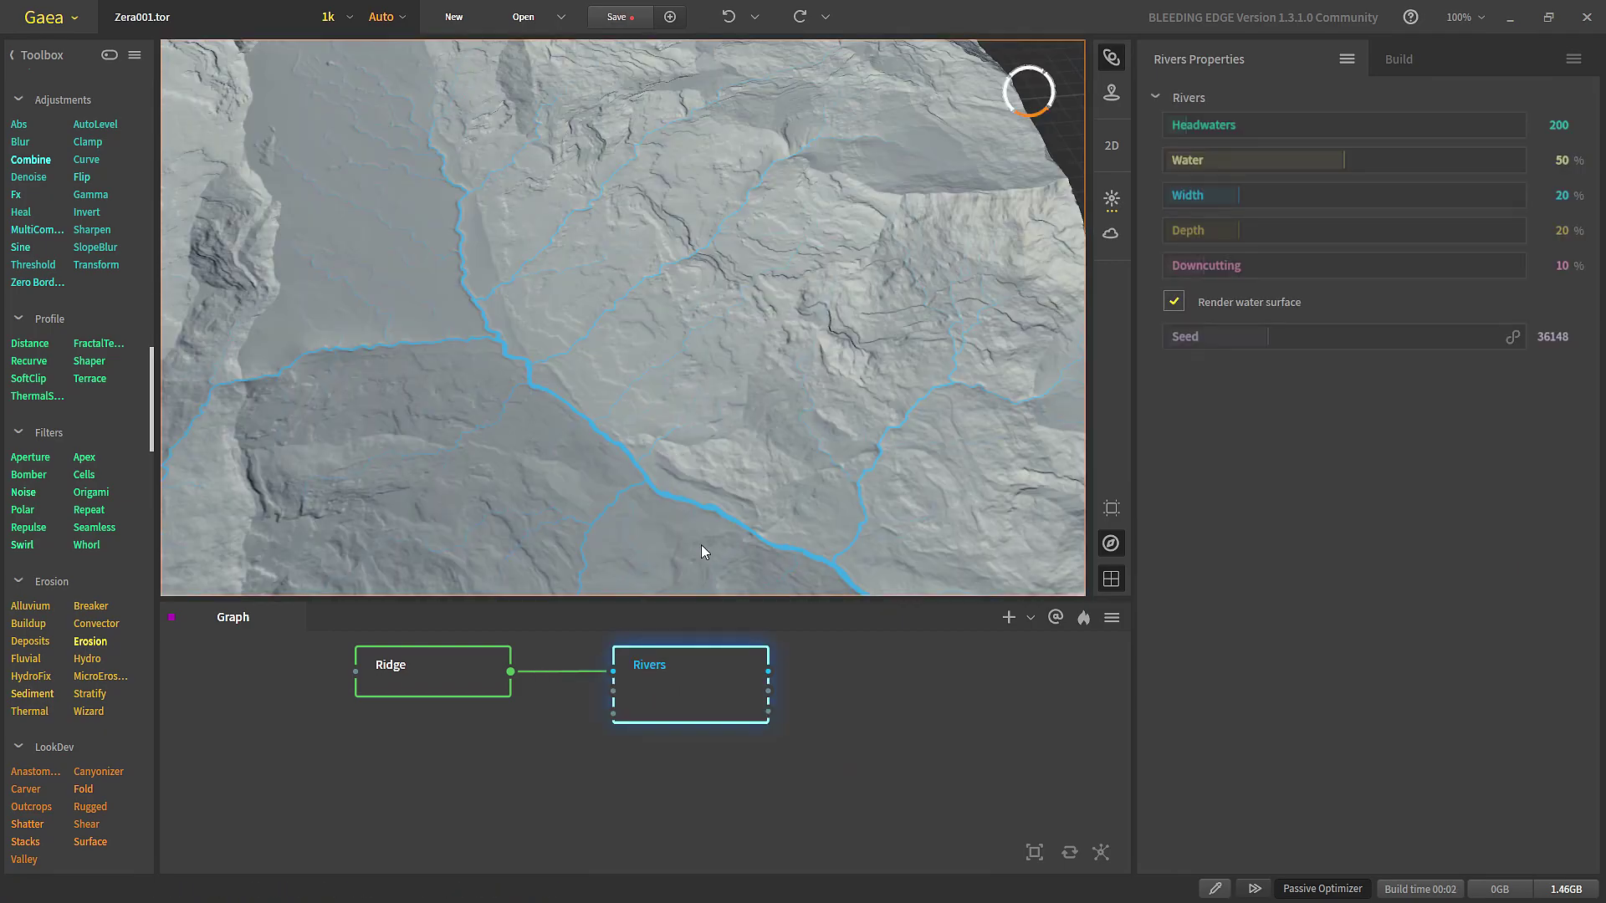
middle_click_drag(774, 753, 609, 752)
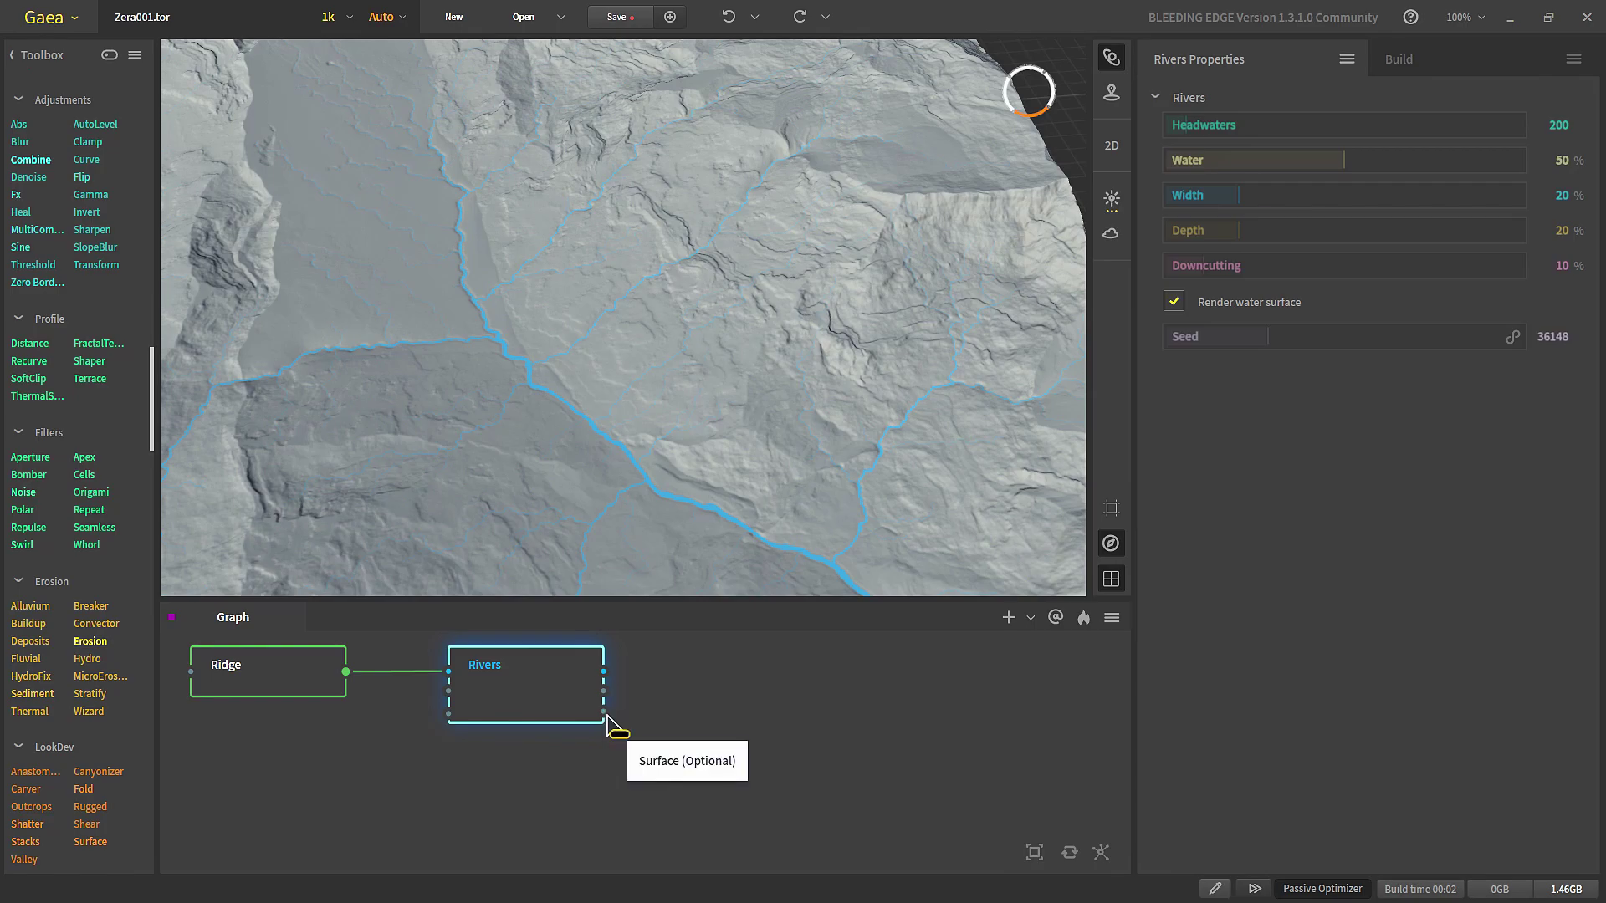
Step: Add an Fx node wired to the Rivers Surface output
left_click_drag(604, 712, 729, 682)
type("fx")
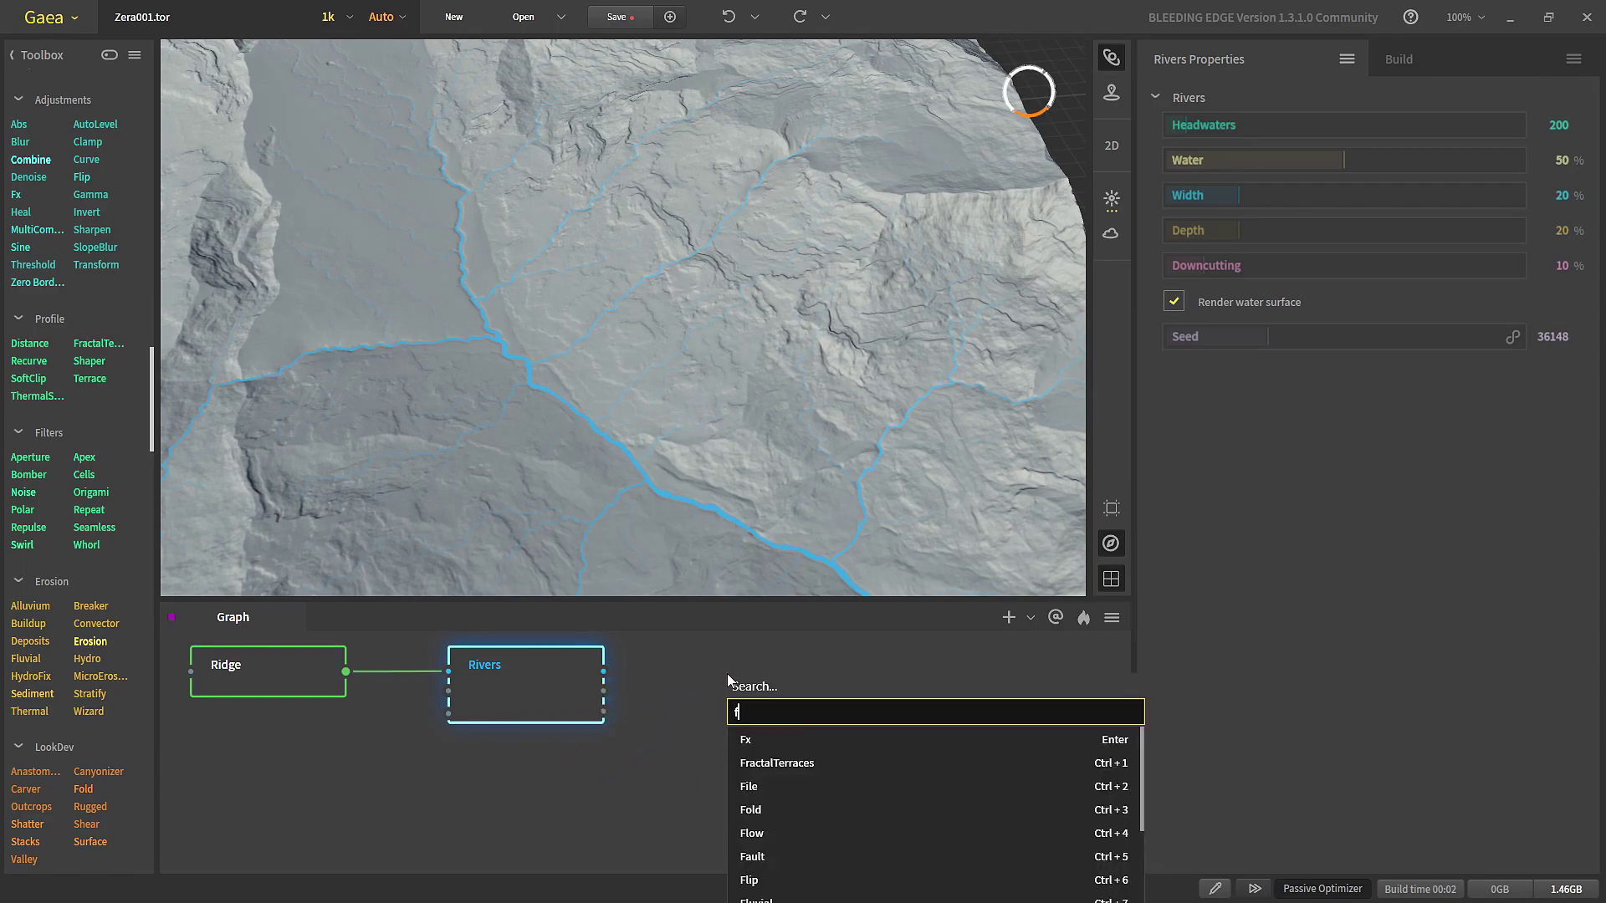
left_click(840, 730)
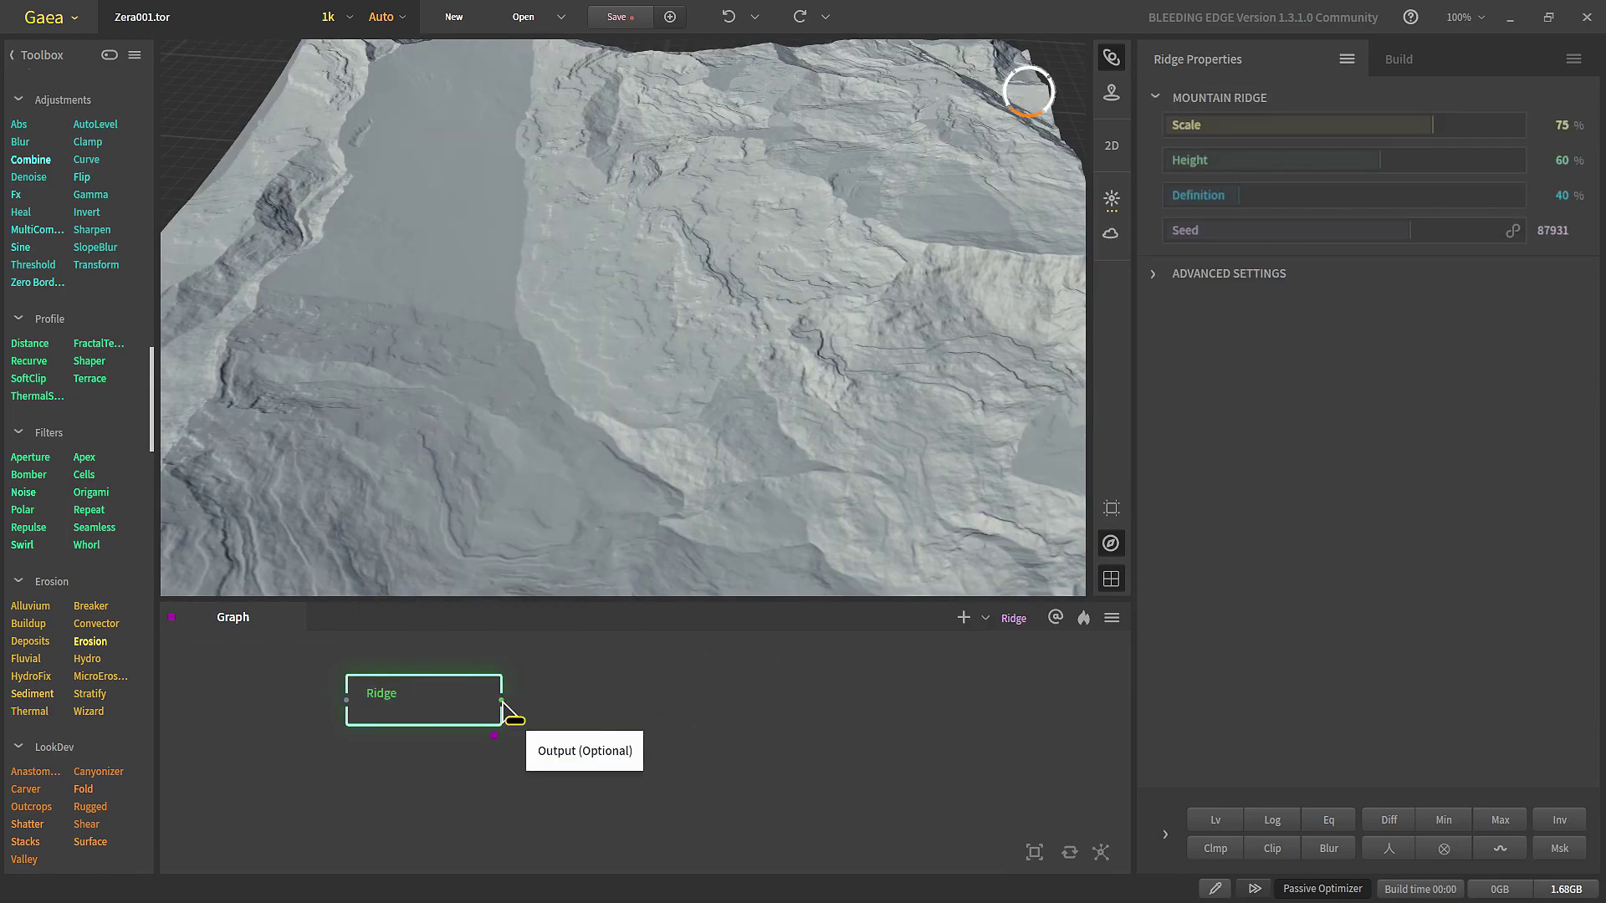
Step: Chain a Texture node after Ridge and a SatMaps node after Texture, then browse the SatMaps library
type("tex")
key("Return")
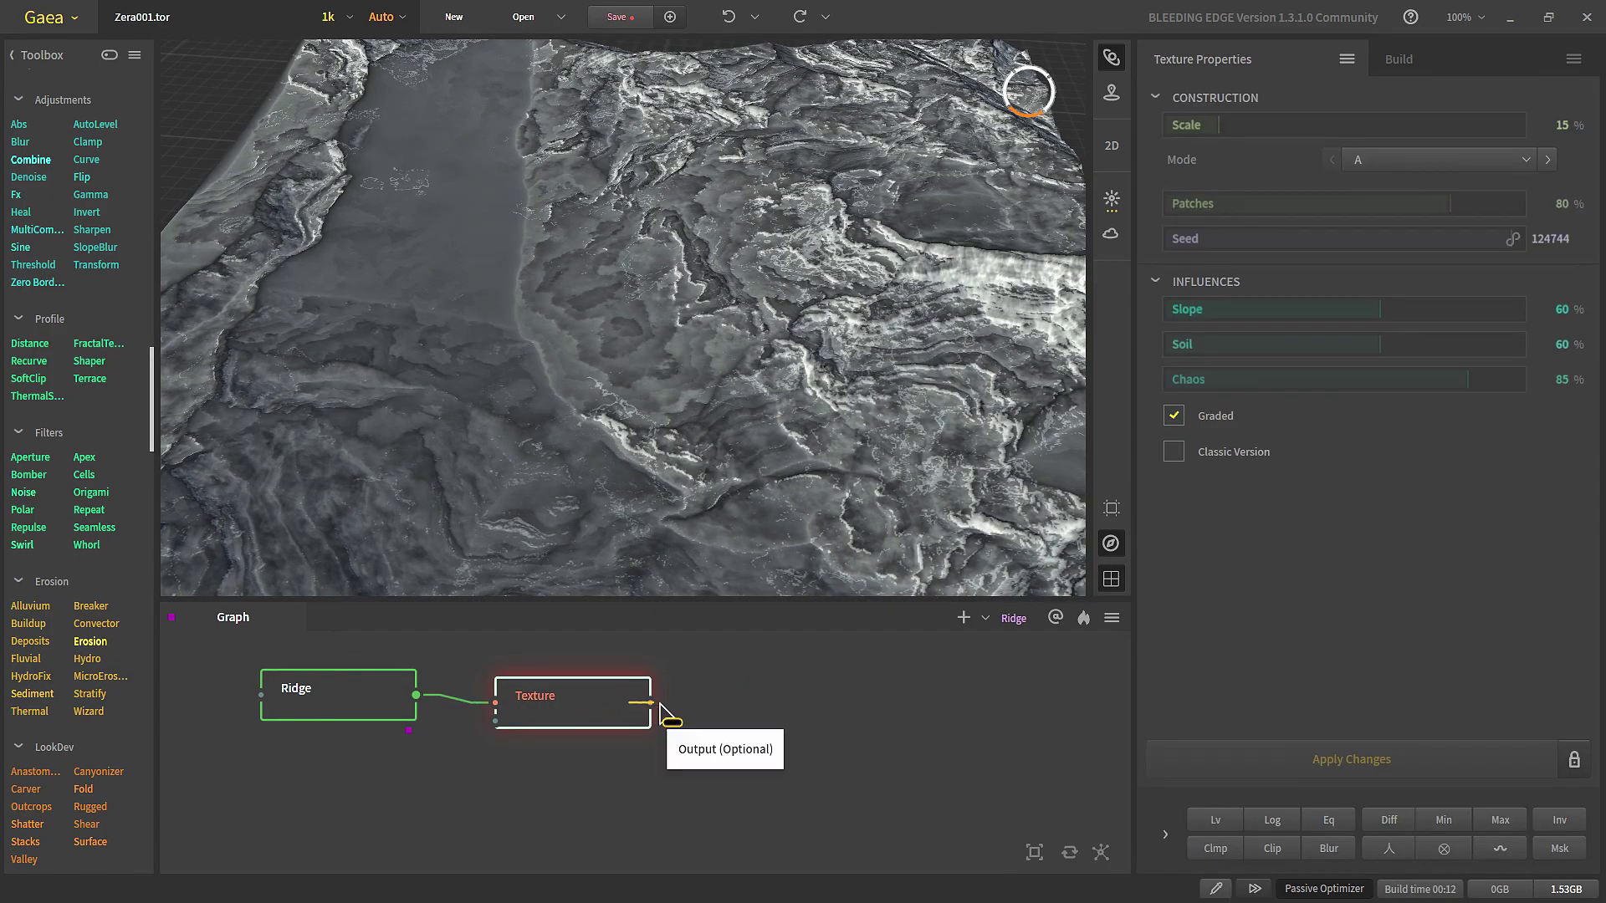
left_click_drag(657, 735, 761, 721)
type("sat")
left_click(829, 777)
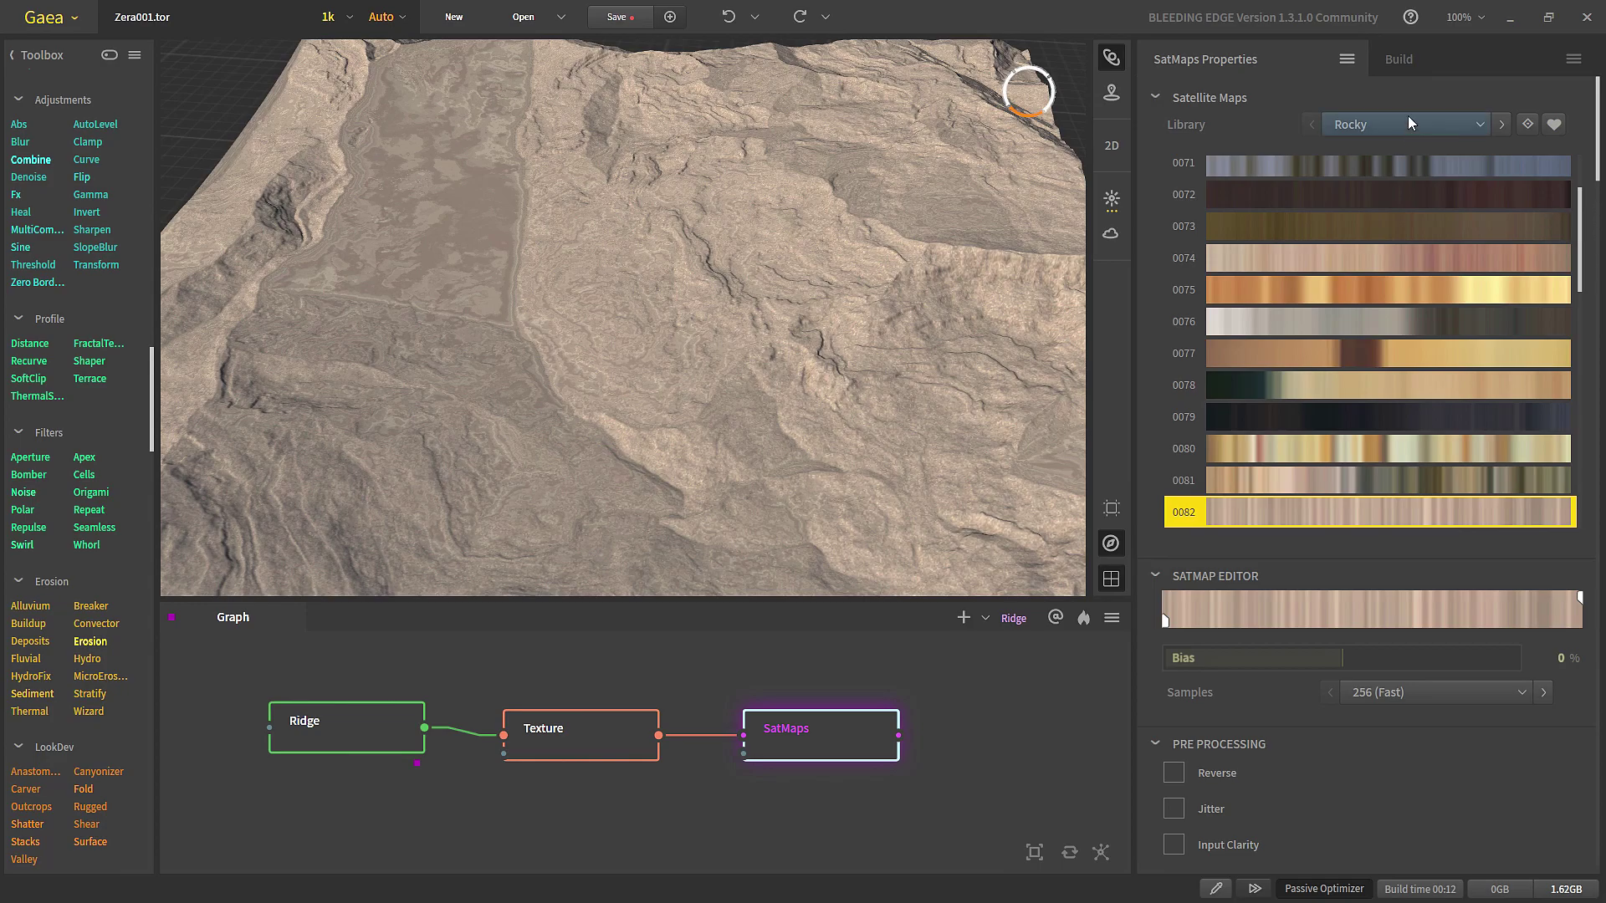
left_click_drag(1589, 280, 1589, 590)
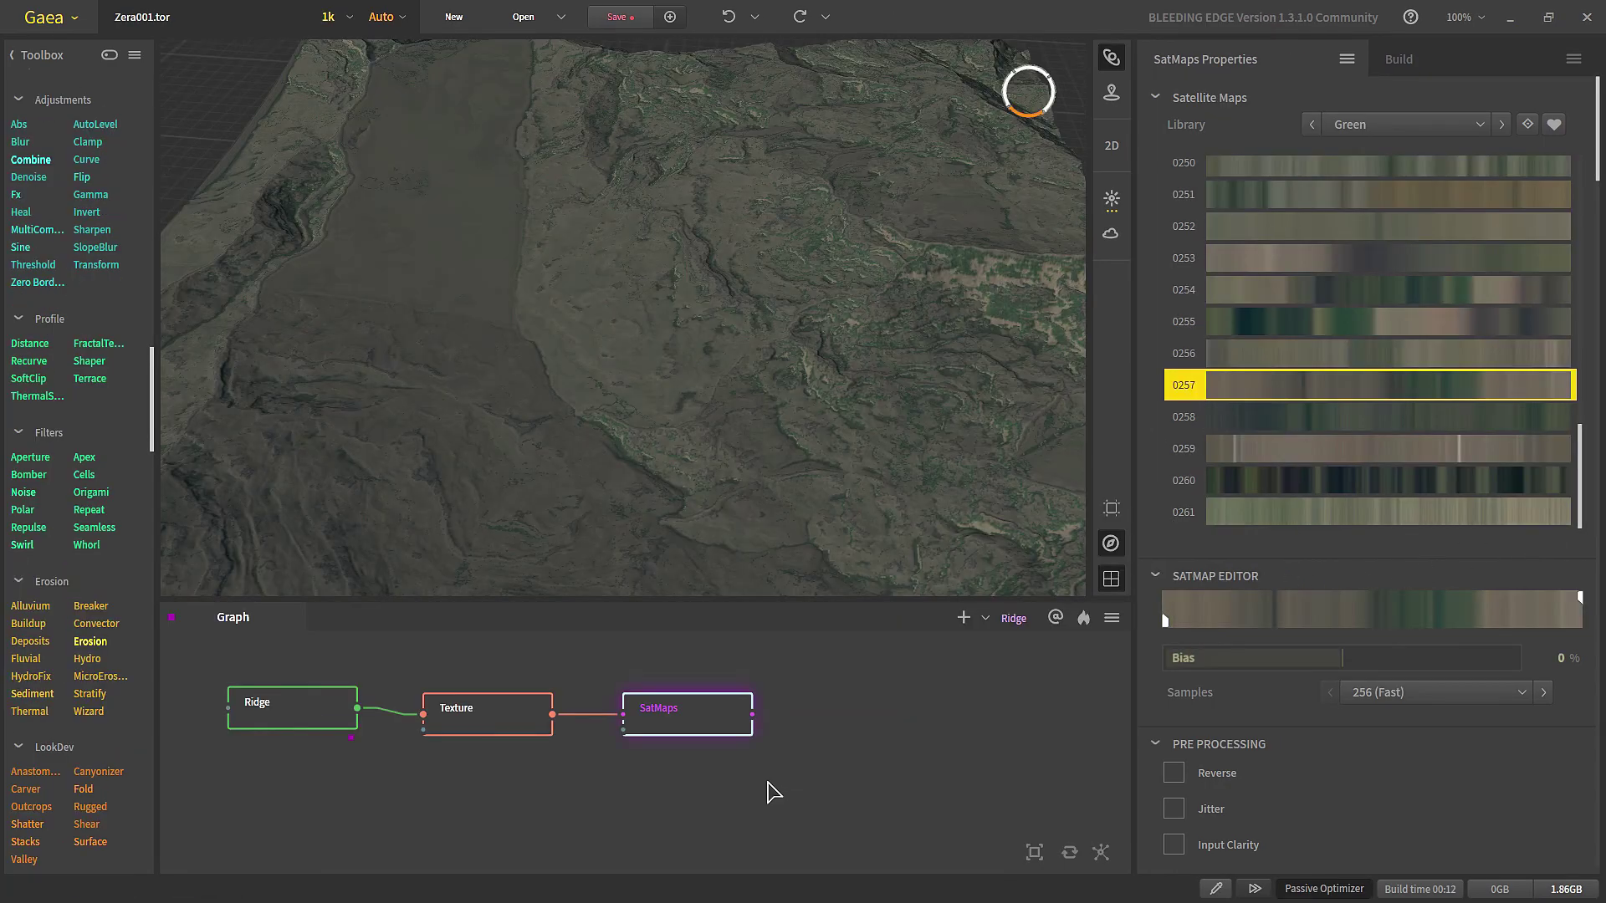
Step: Add a Synth node and wire Texture and SatMaps into it
right_click(768, 786)
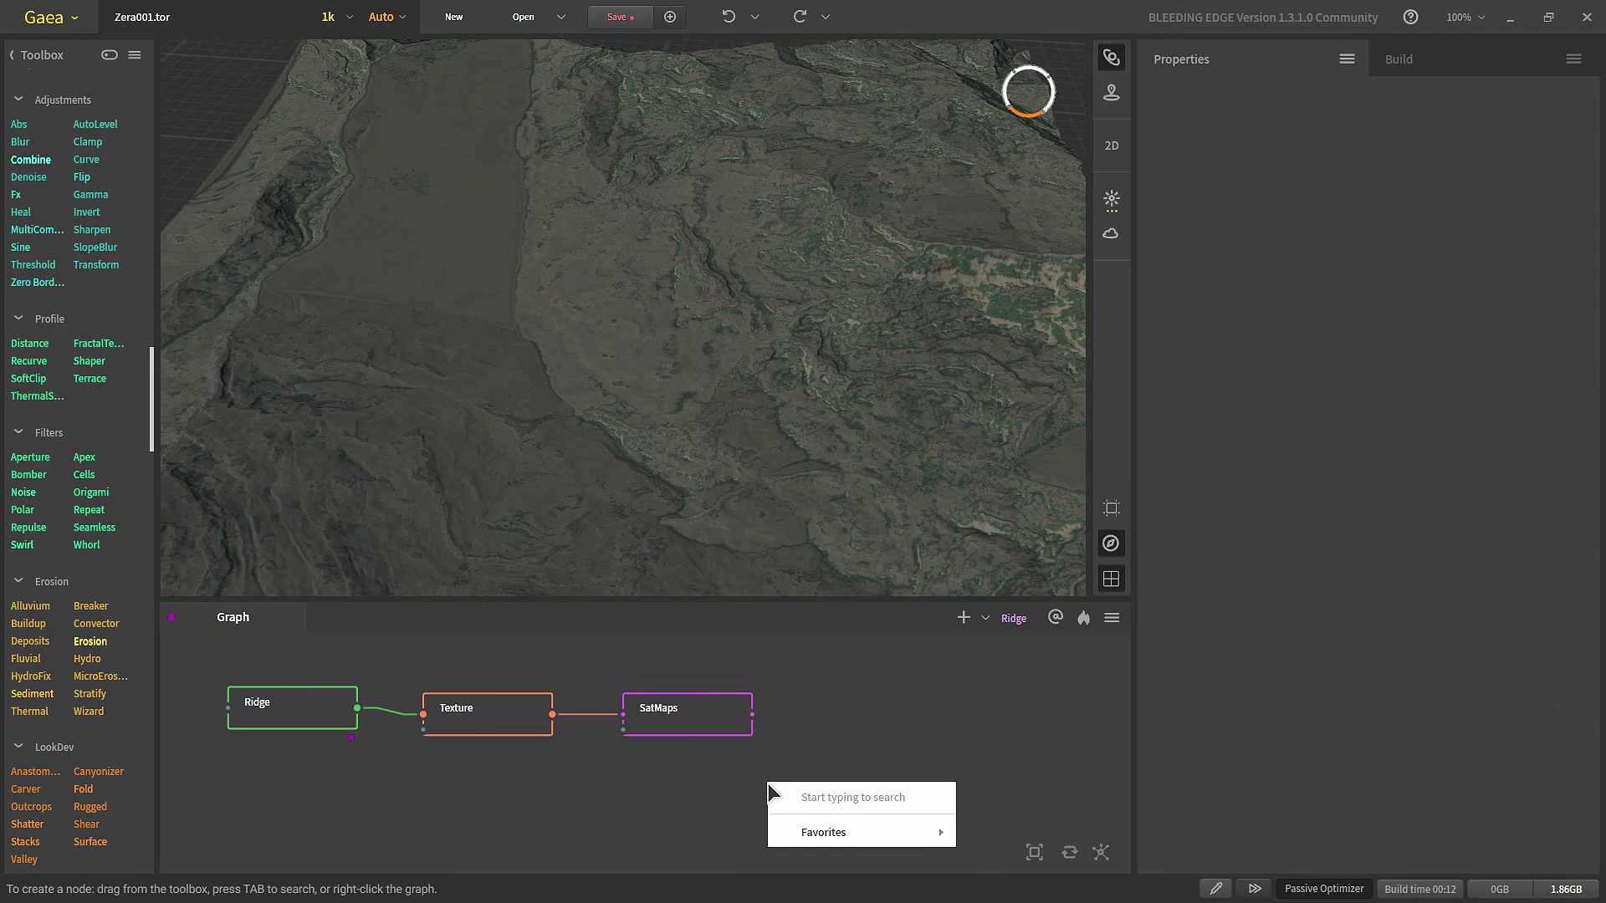
type("syth")
key("BackSpace")
key("BackSpace")
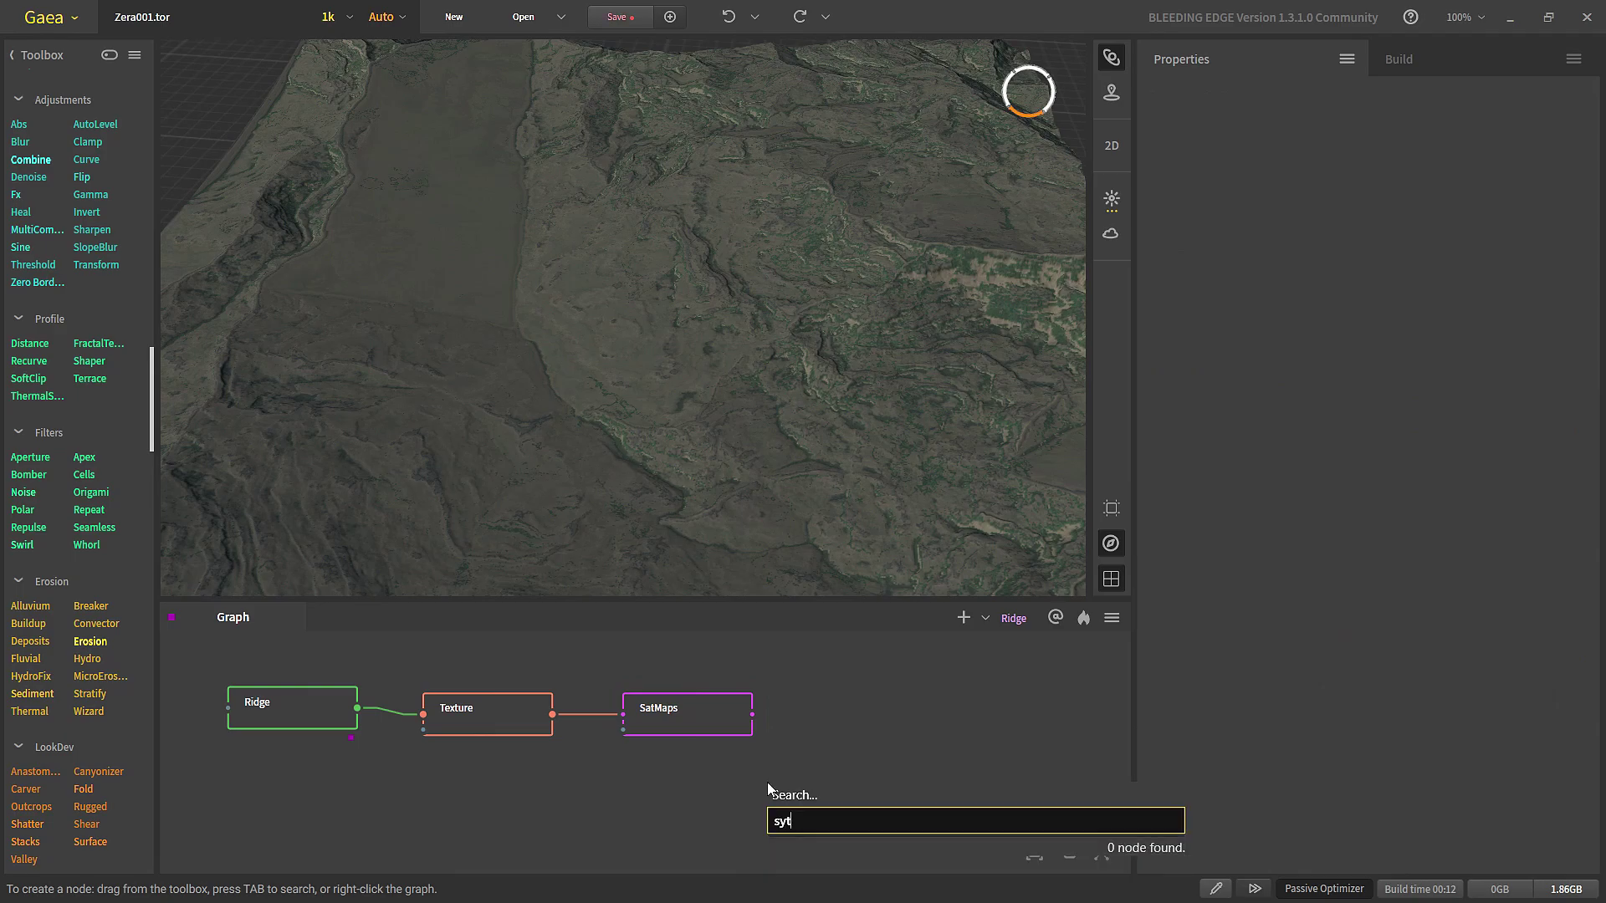
key("Down")
key("Return")
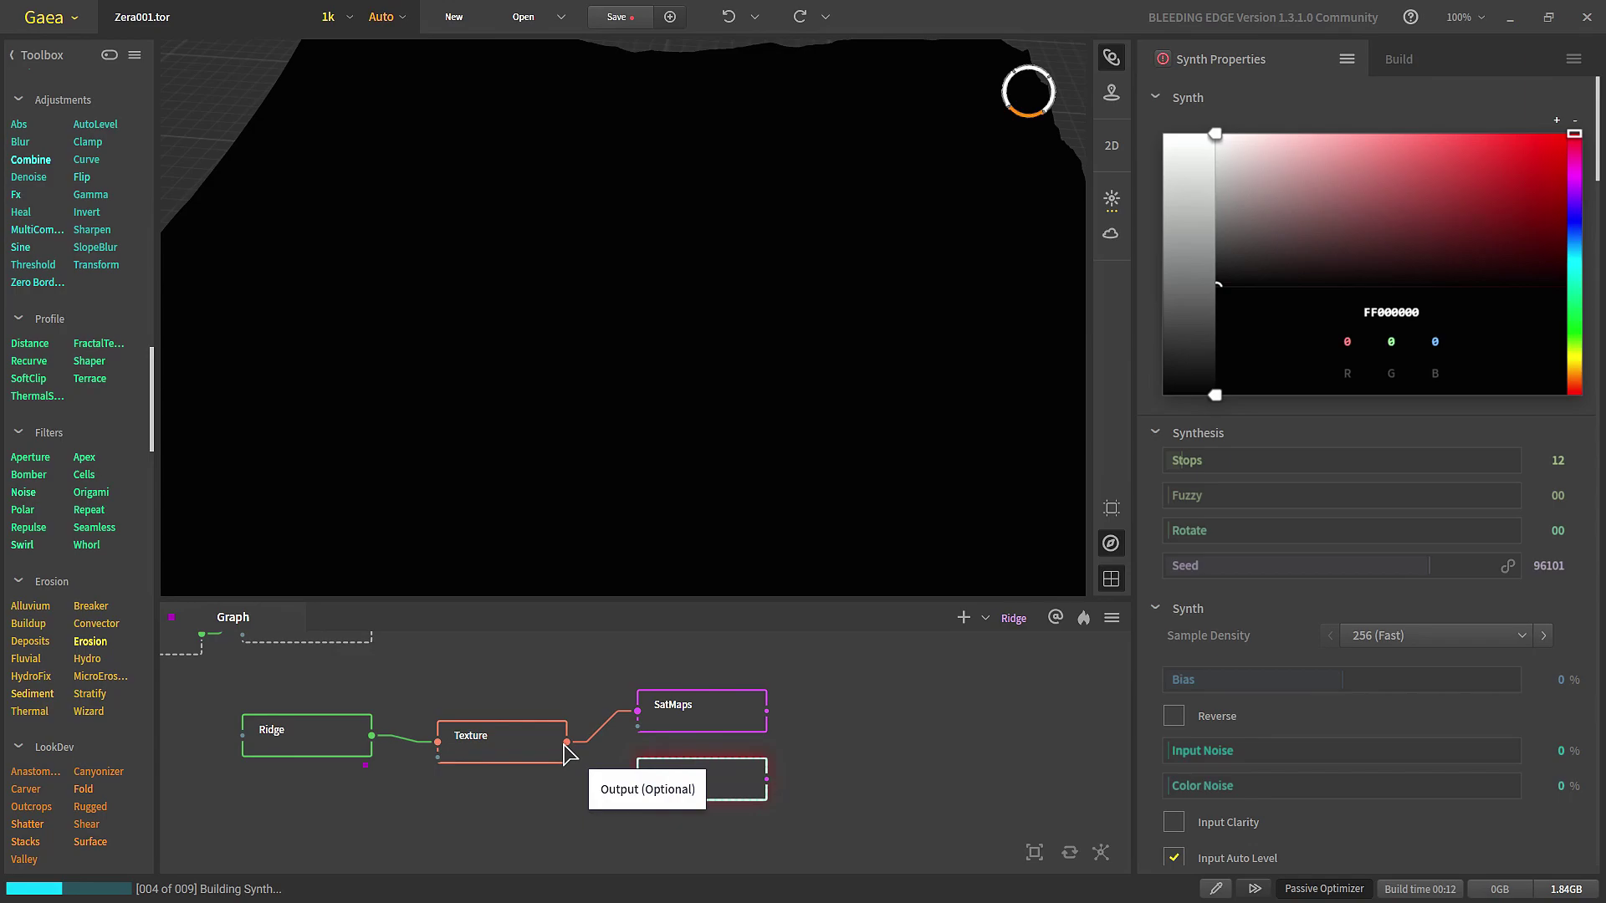
scroll(569, 750, "up", 2)
left_click_drag(569, 744, 820, 751)
left_click(702, 670)
left_click(624, 764)
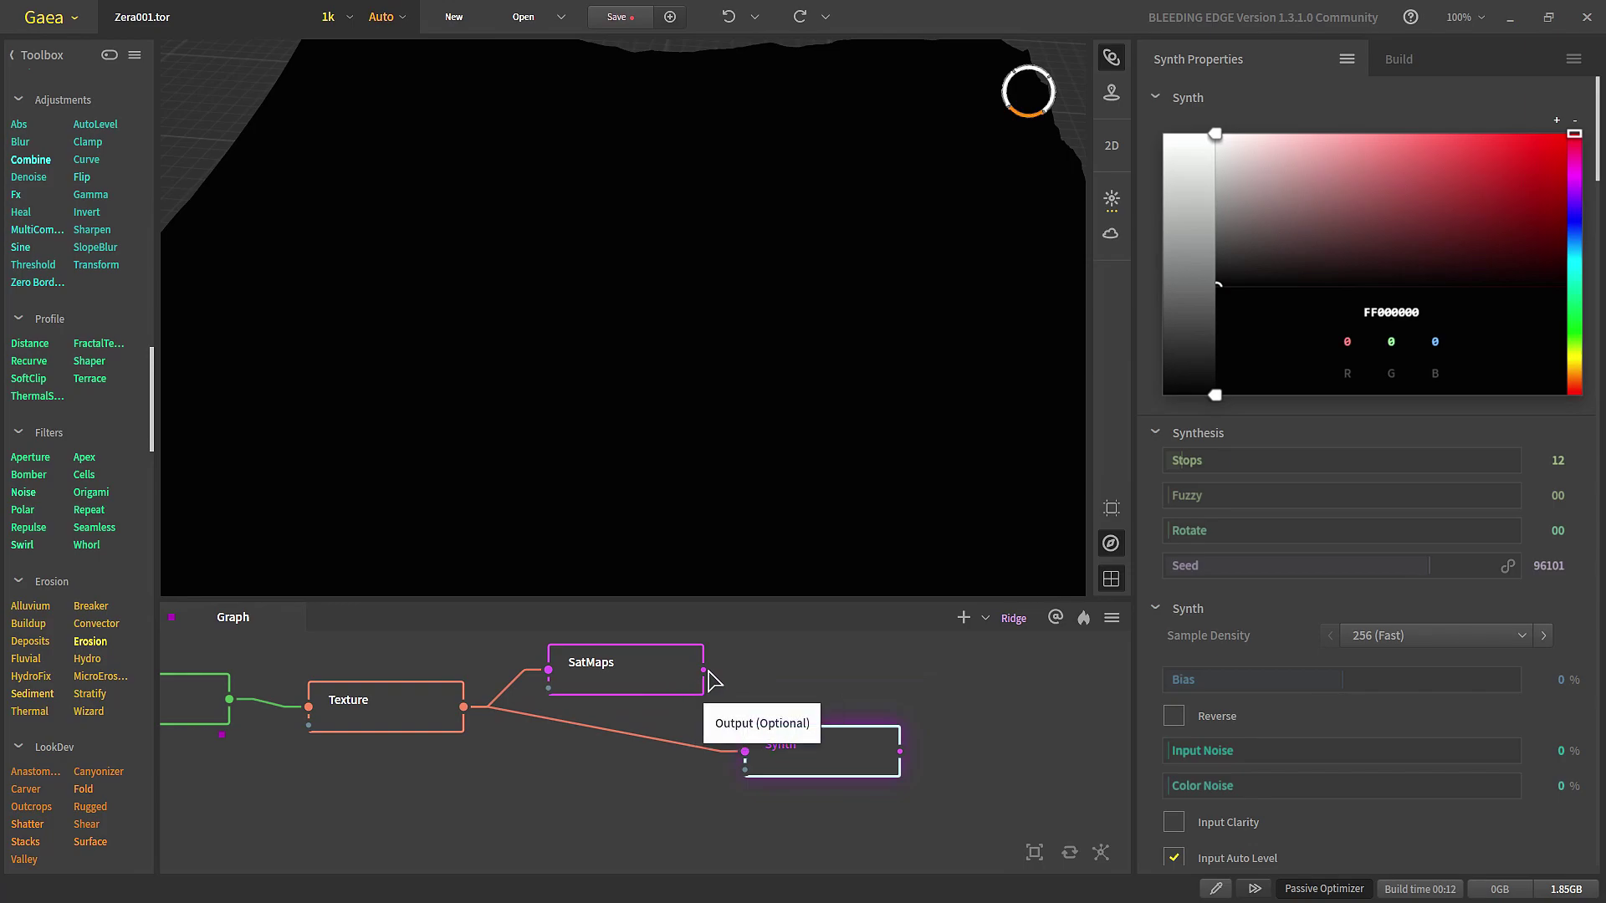
left_click_drag(702, 670, 746, 769)
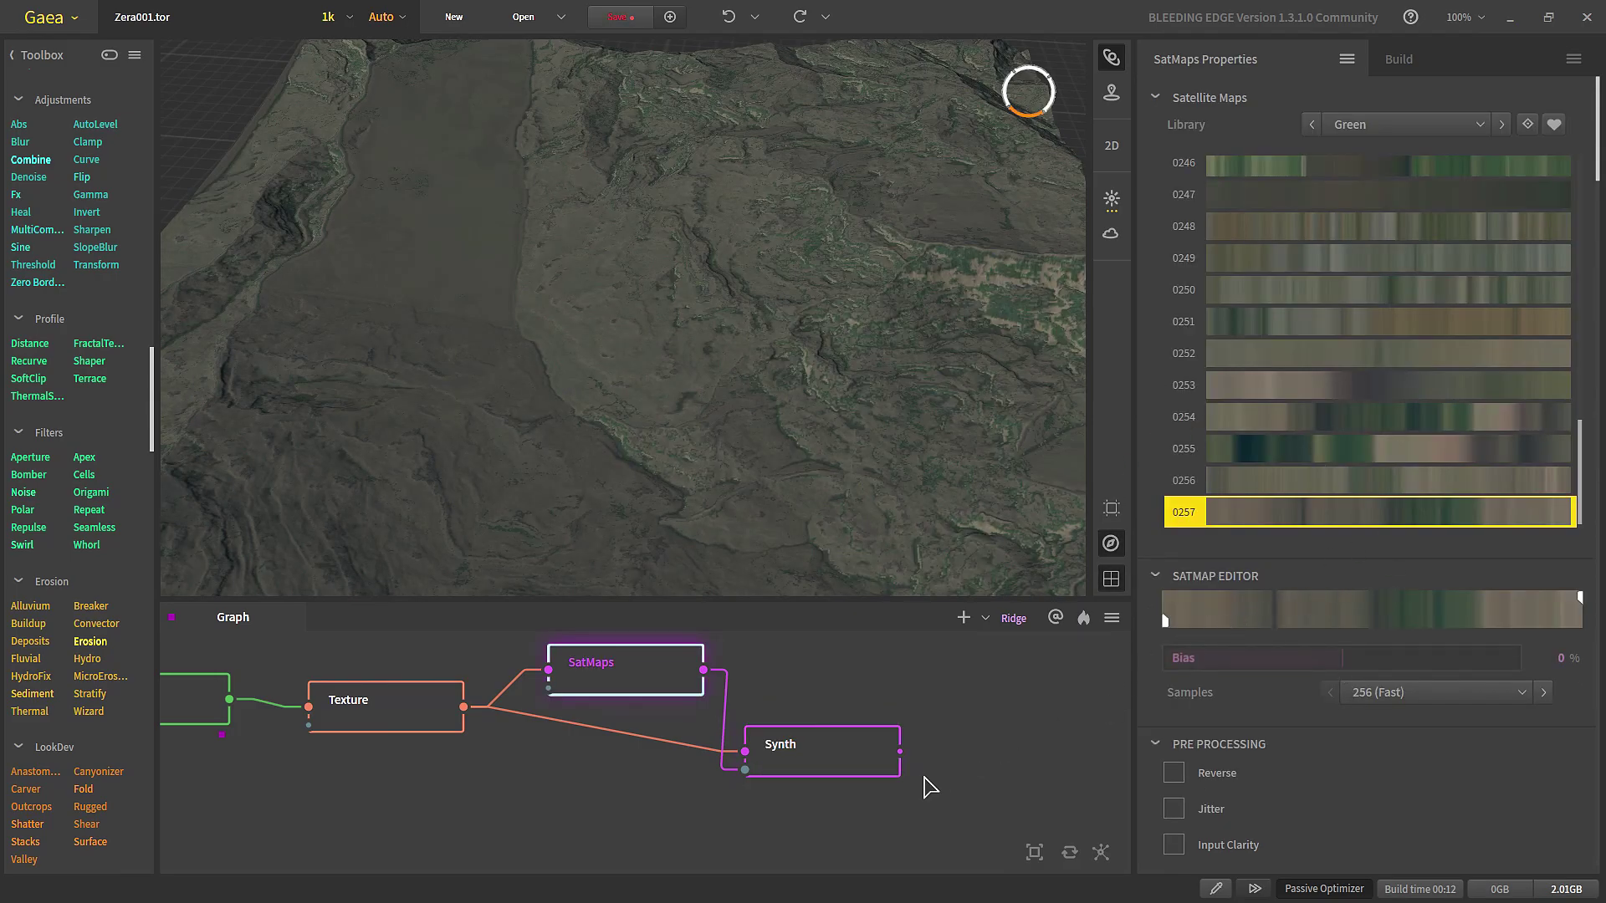
Step: Raise the Synth gradient stops from 12 to 26 and recolour one stop bright yellow
left_click(815, 766)
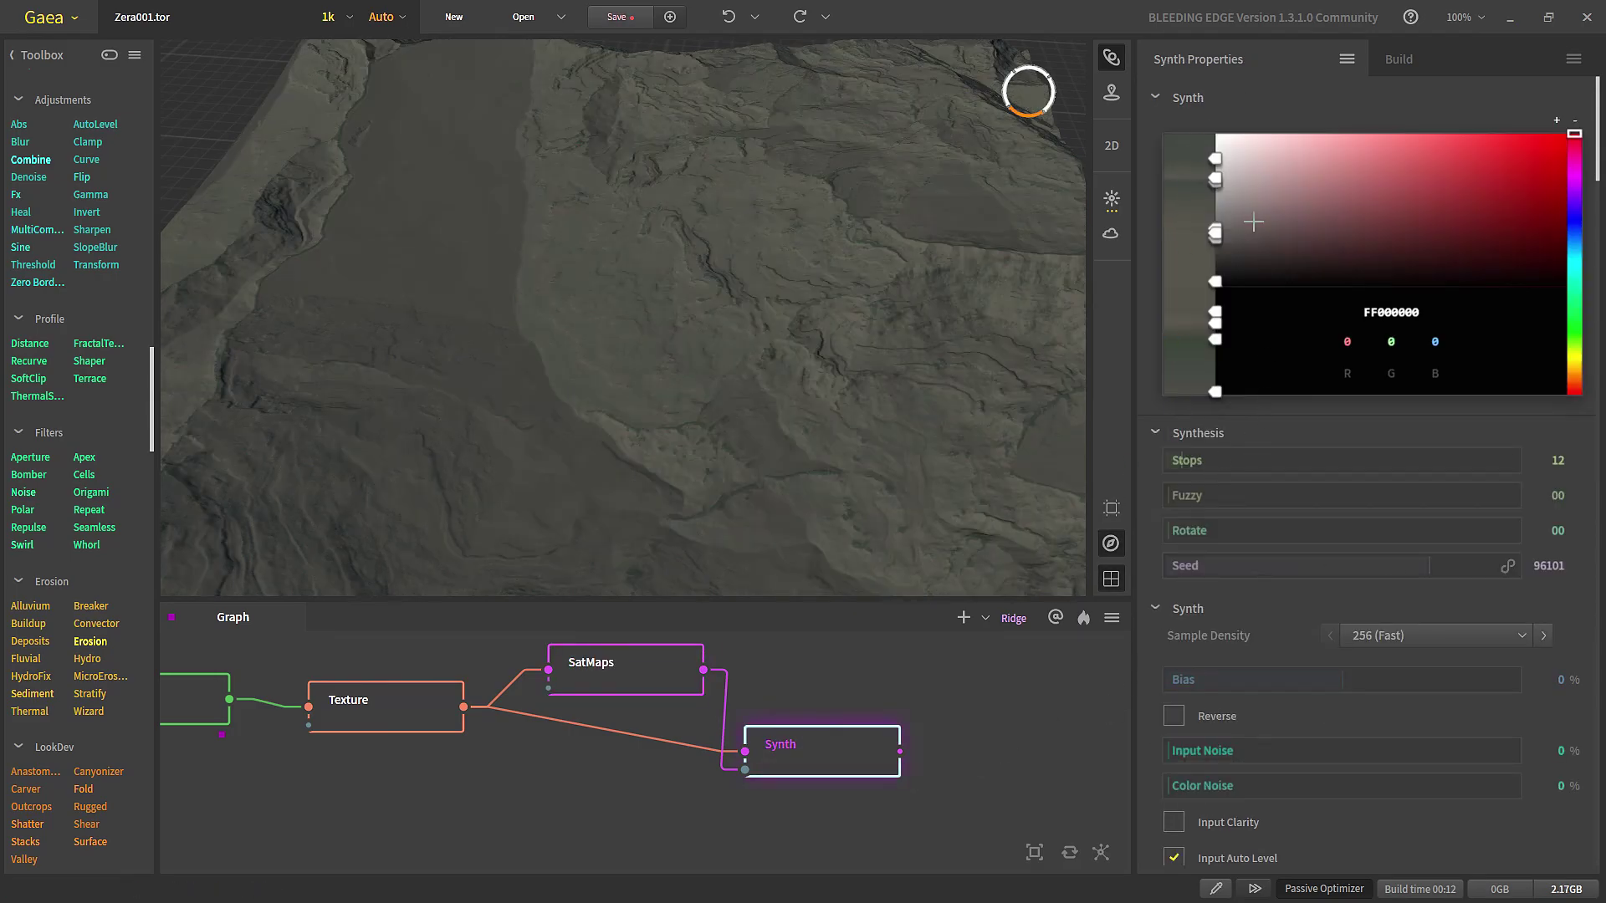
mouse_move(1179, 473)
left_mouse_down()
mouse_move(1198, 469)
mouse_move(1201, 491)
left_mouse_up()
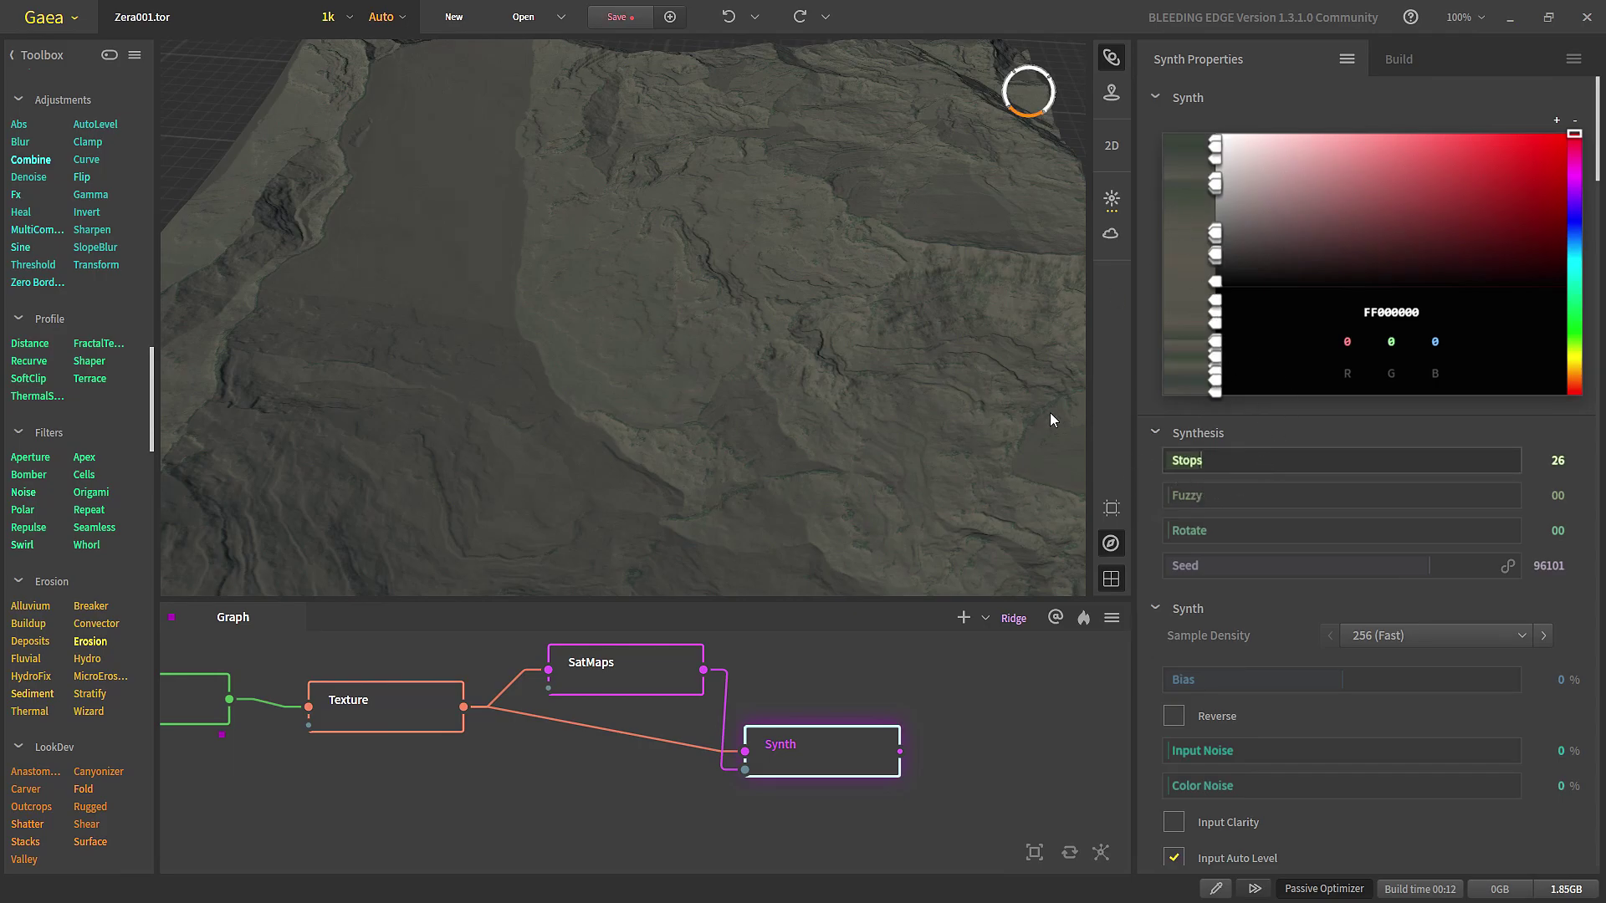
left_click(1216, 282)
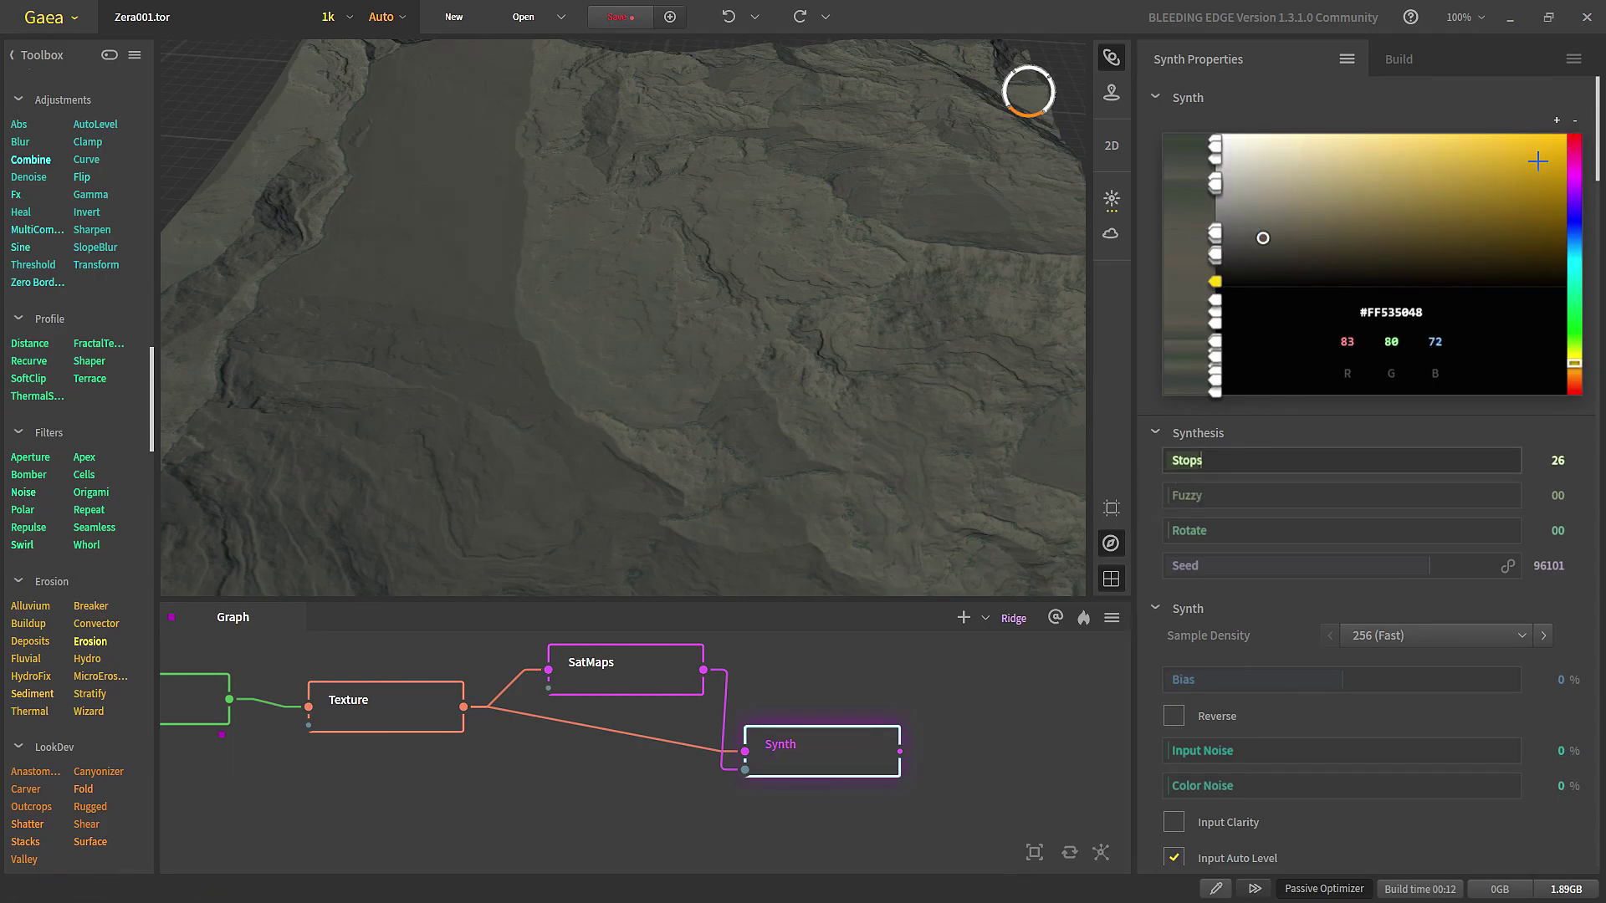
left_click(1560, 153)
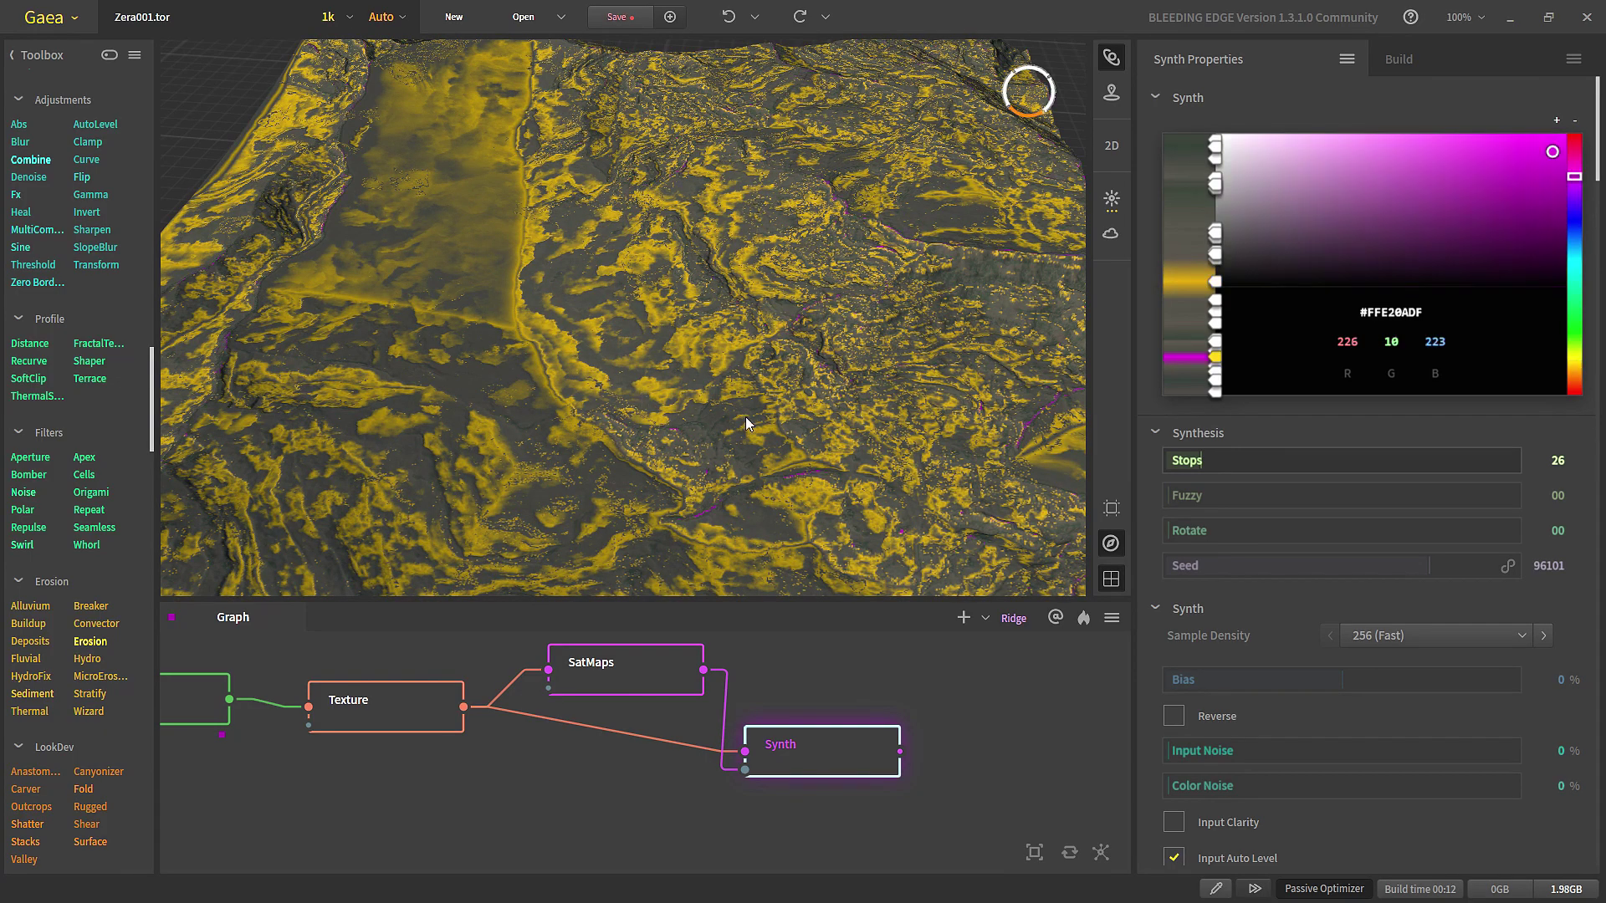
Step: Add a File node loading Tempest0000.png as RGB and wire its output into Synth
right_click(585, 779)
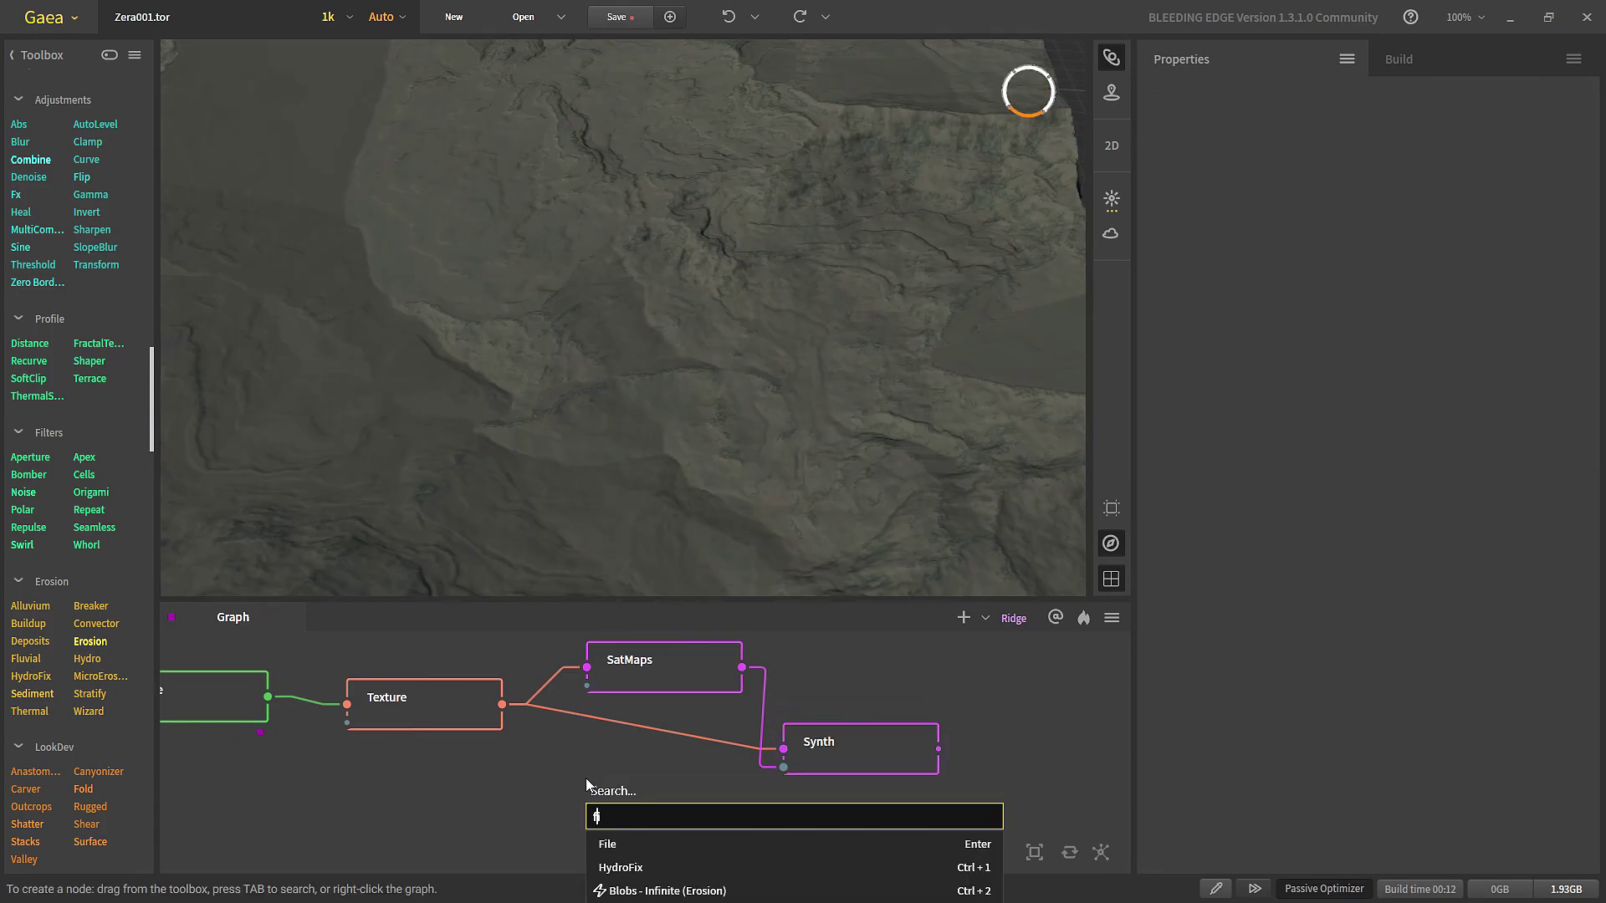
type("file")
key("Return")
left_click(1552, 133)
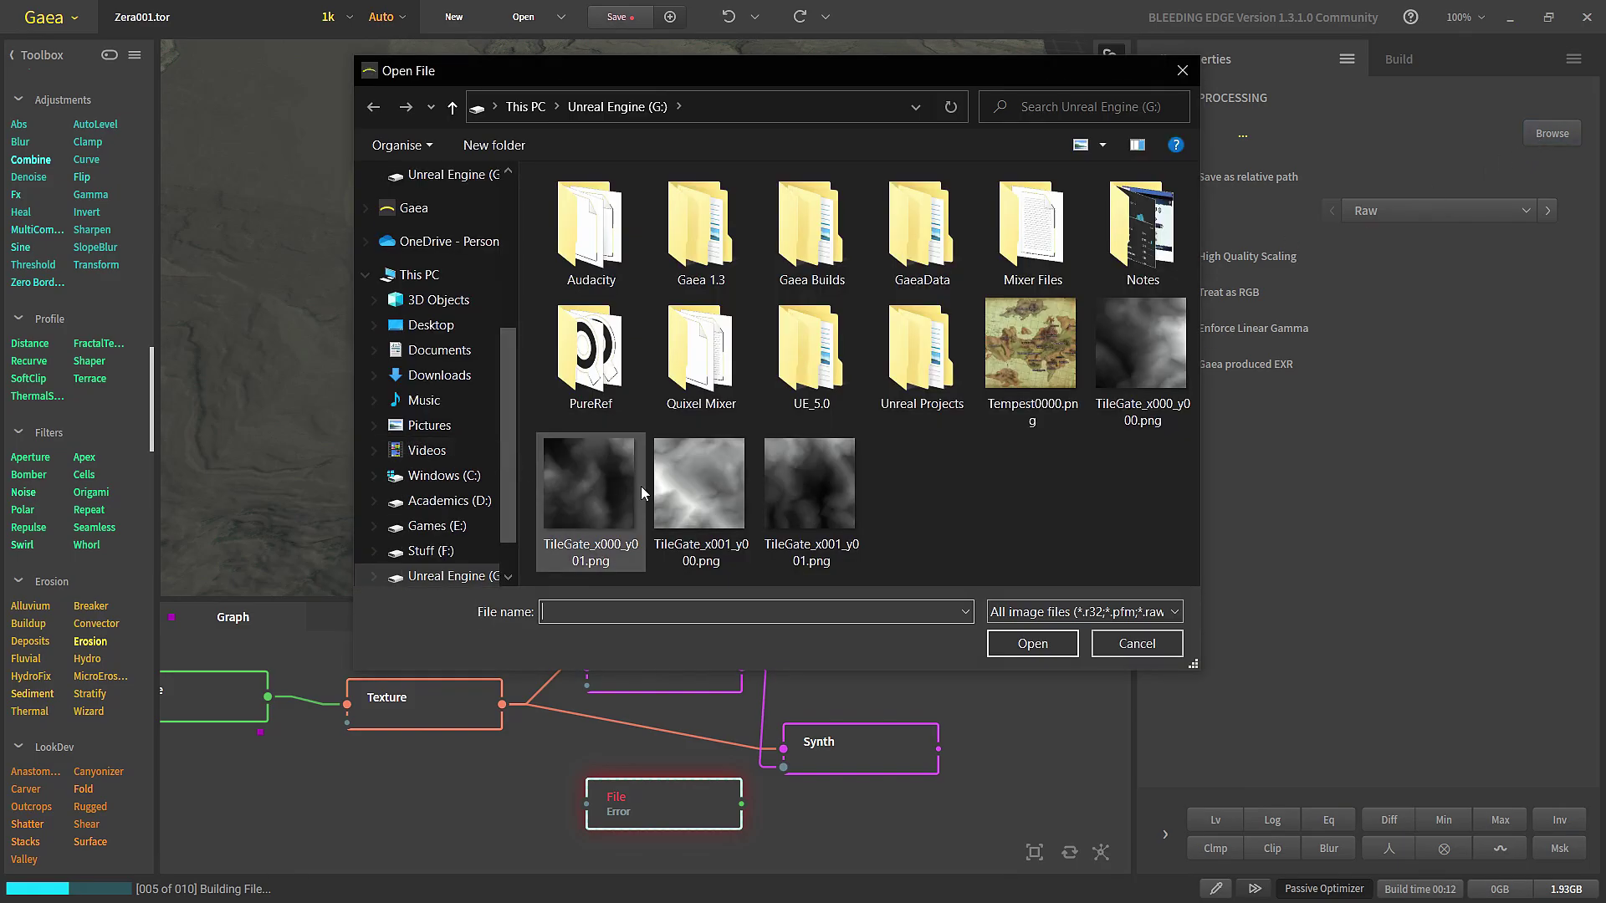
double_click(1009, 351)
left_click(1207, 295)
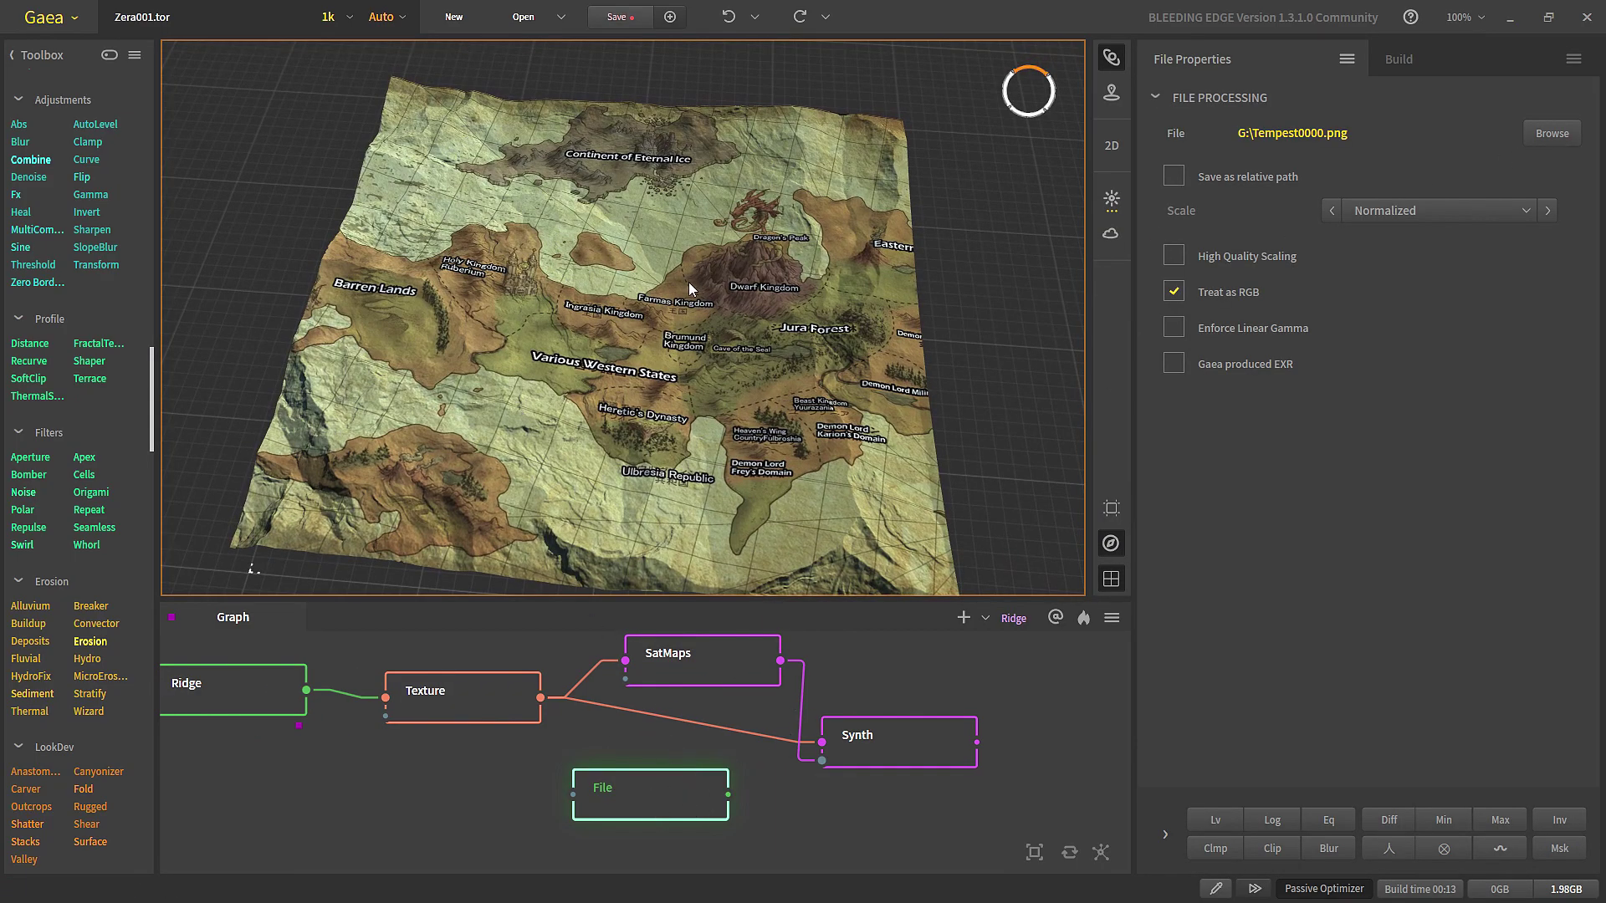
left_click_drag(644, 799, 579, 798)
left_click_drag(696, 810, 828, 752)
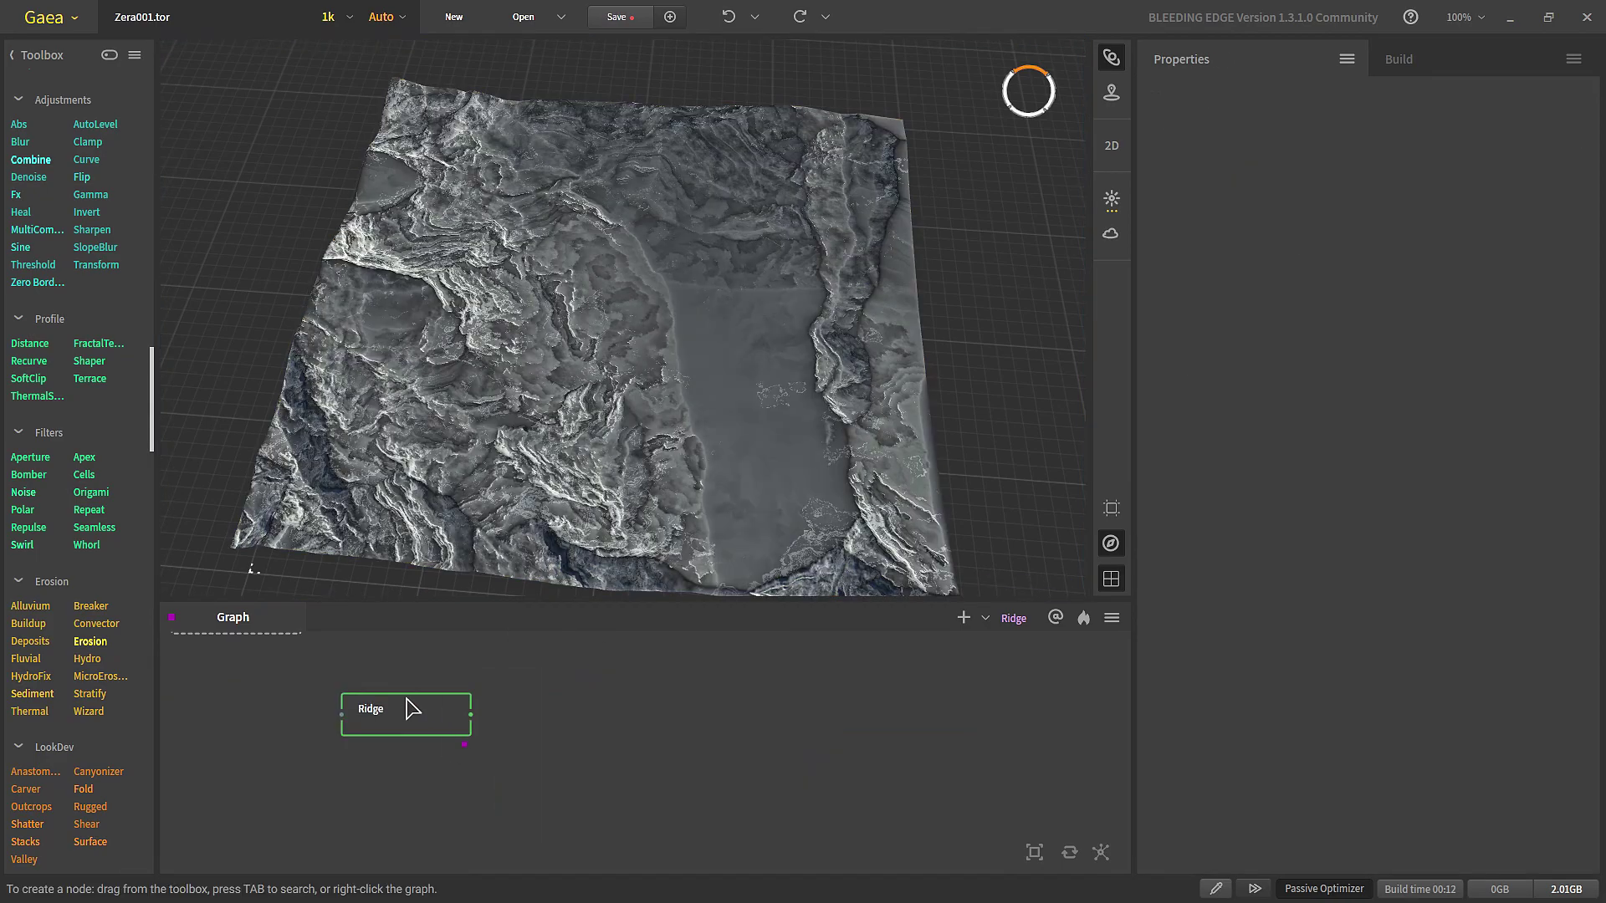
Step: Add a Slope node after the Ridge node
left_click(410, 709)
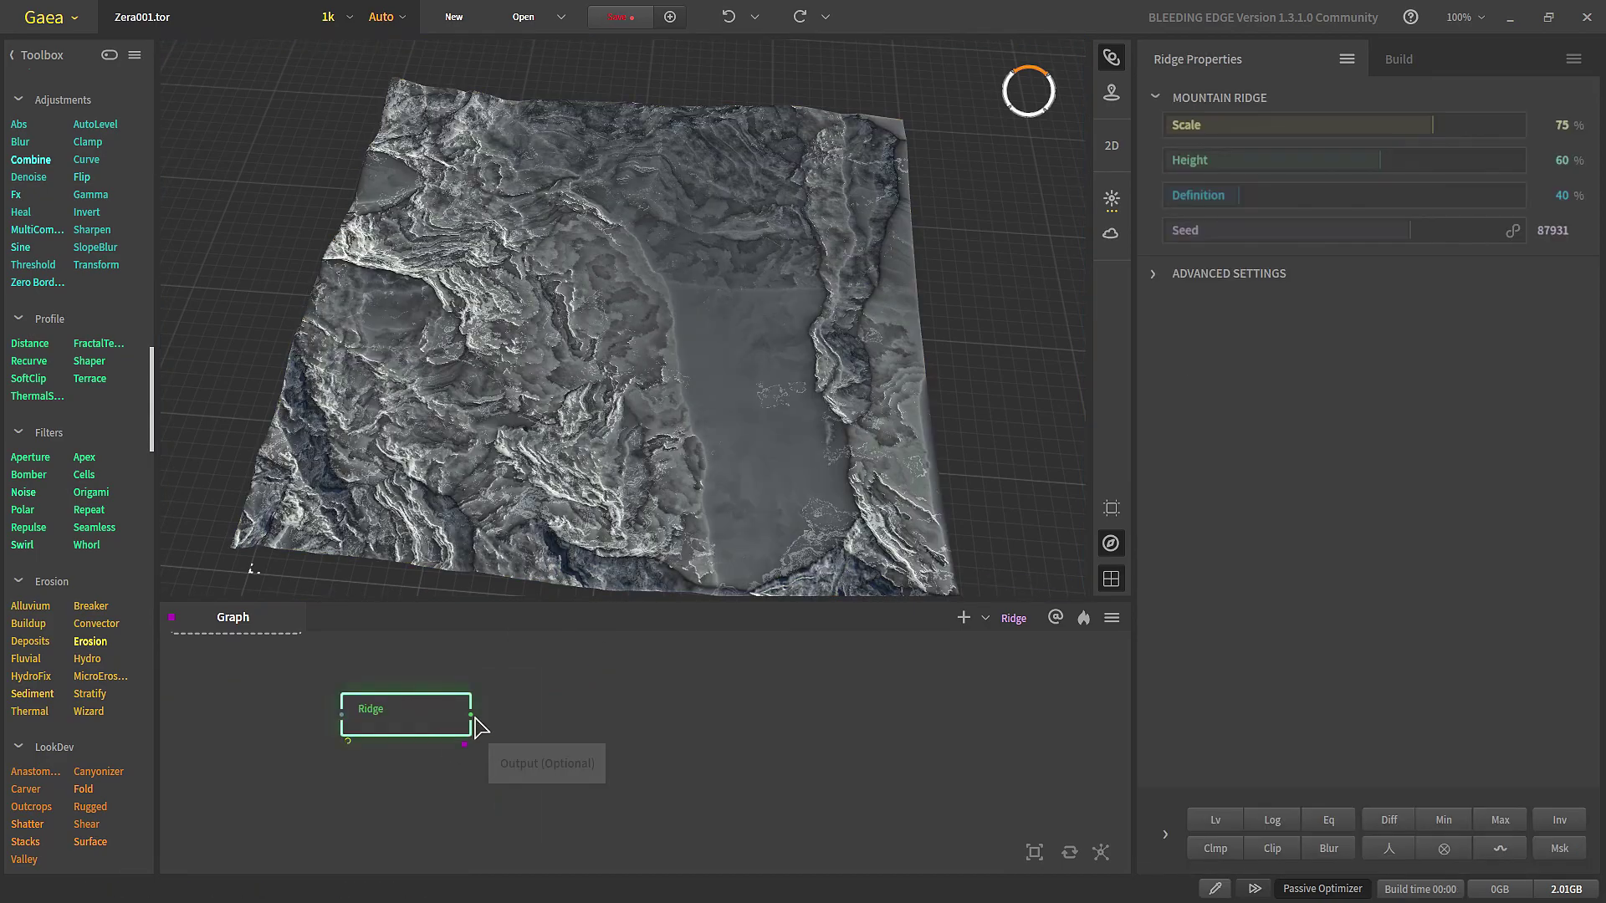
key("Tab")
type("slope")
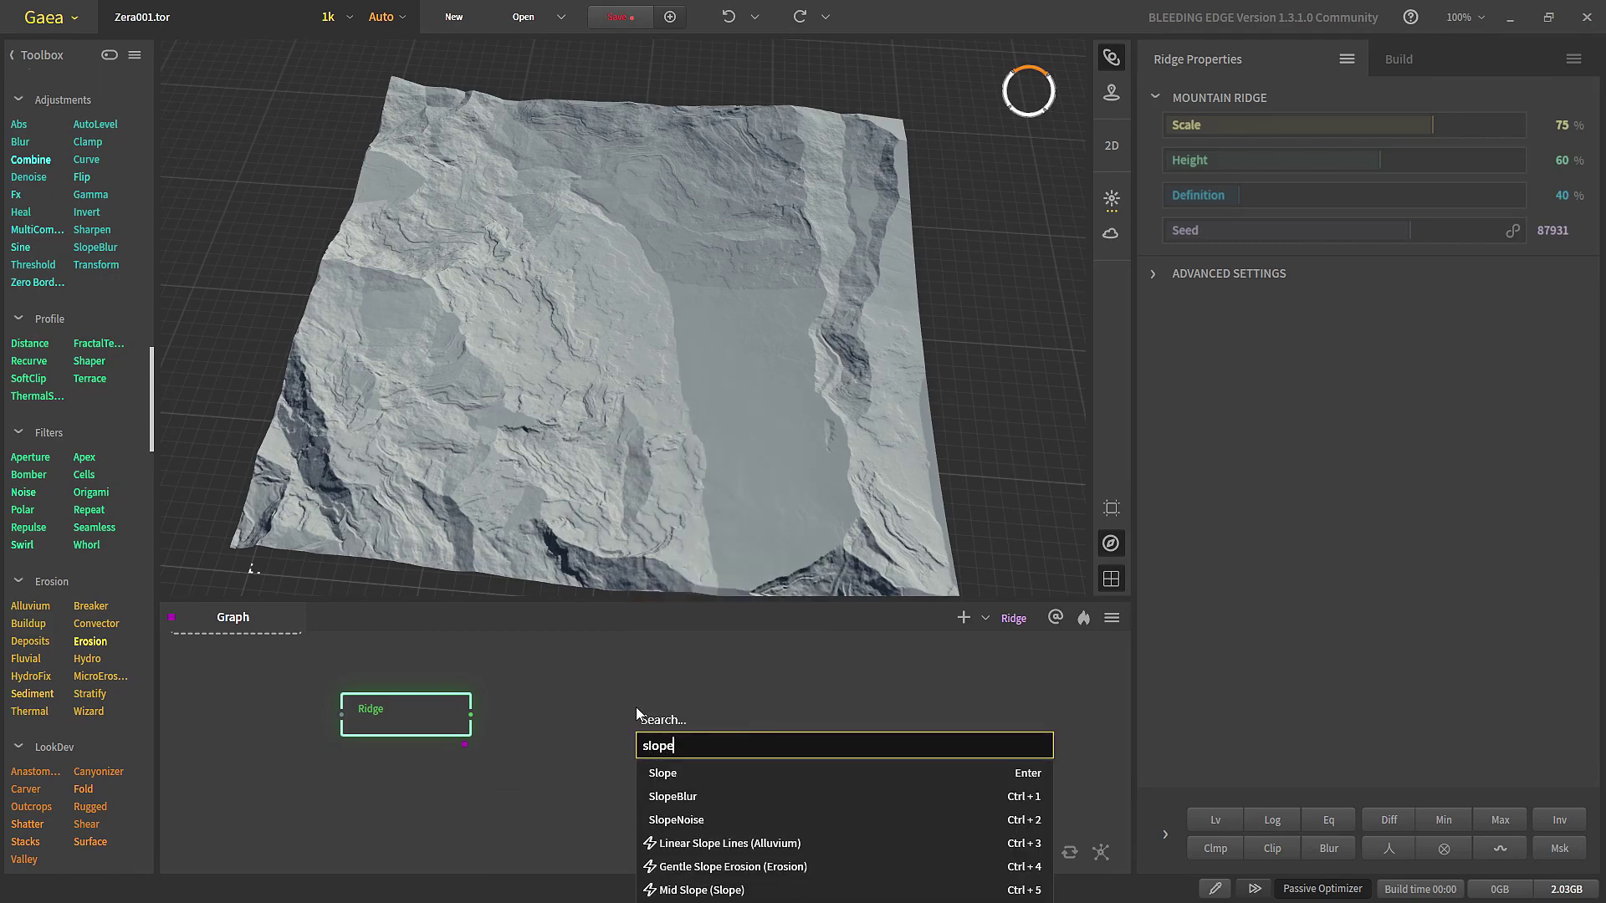
key("Return")
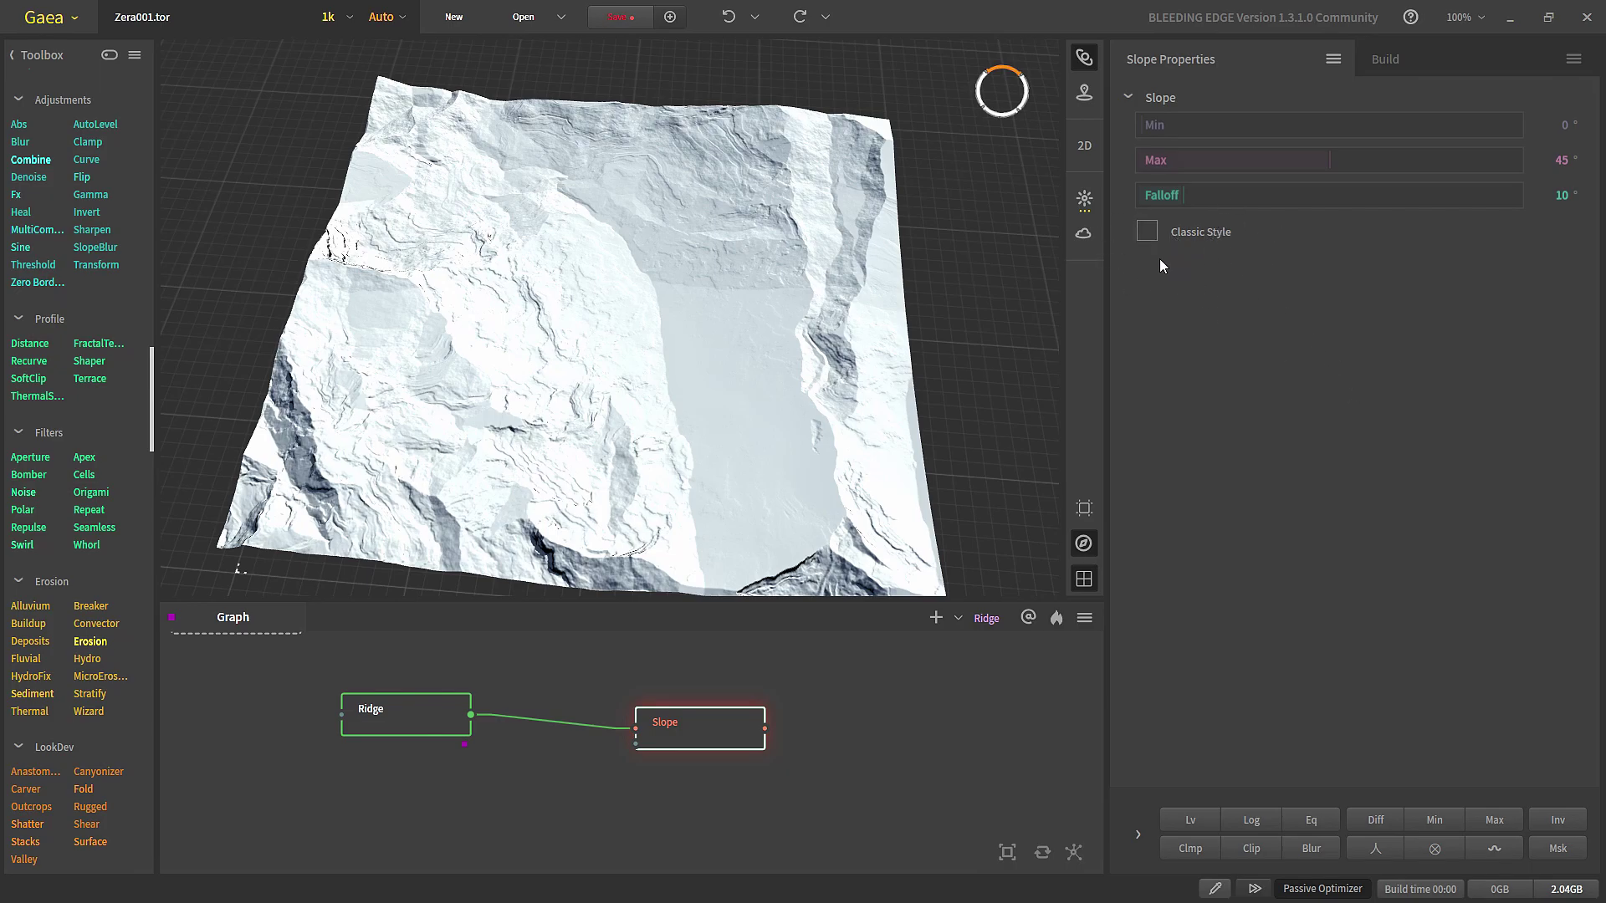
Step: Leave Classic Style off and set Slope Max to 14° and Falloff to 90°
left_click(1147, 233)
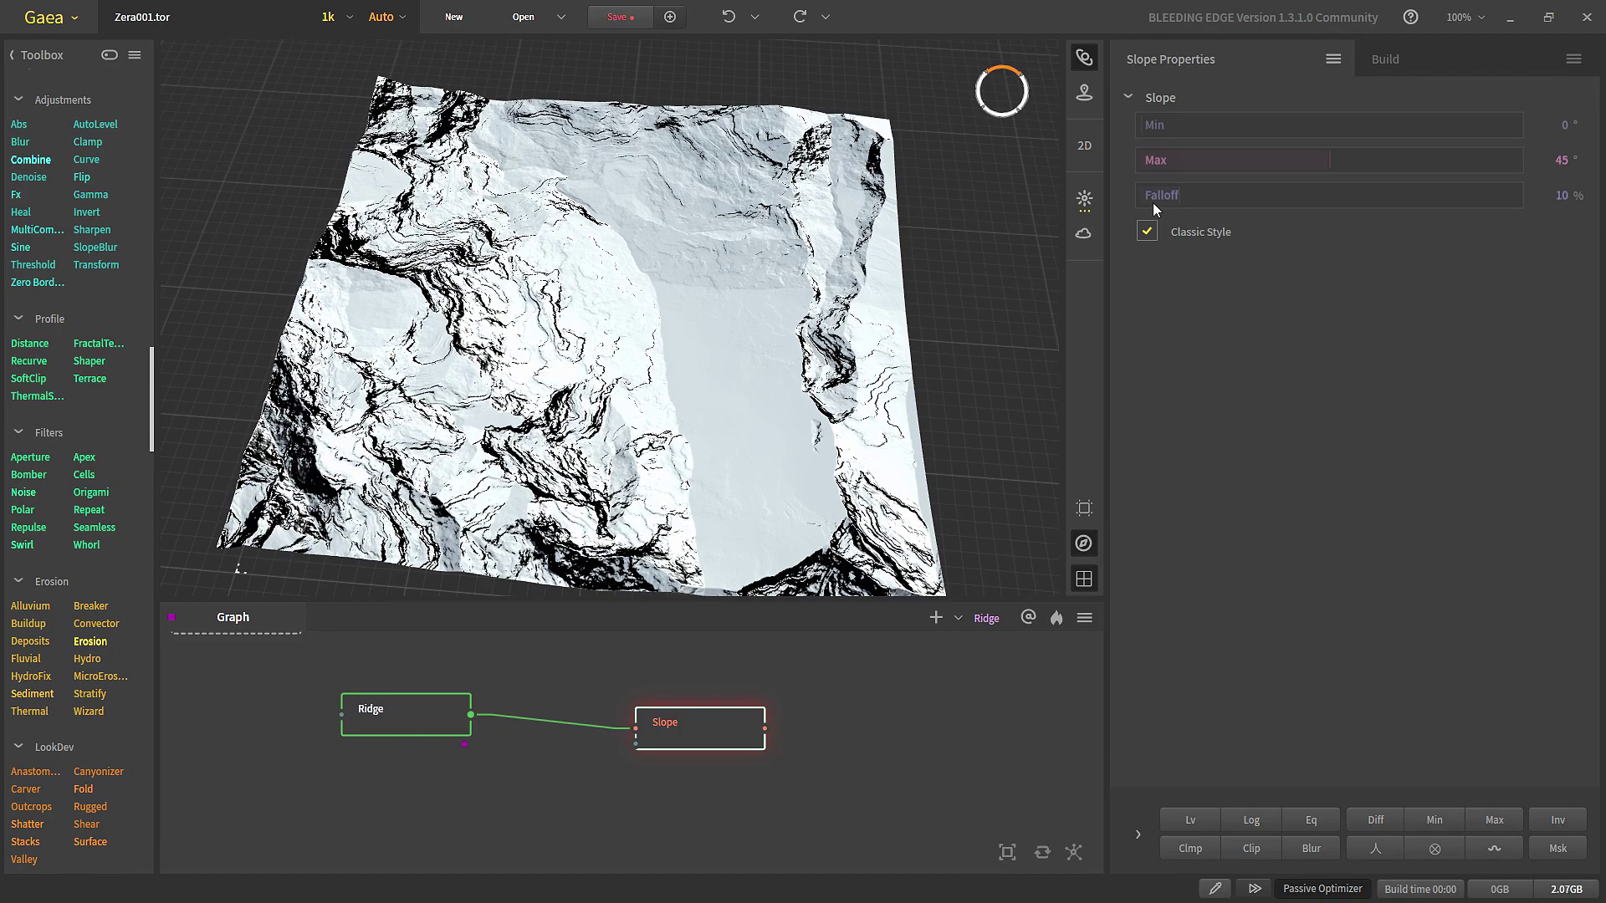
left_click(1146, 232)
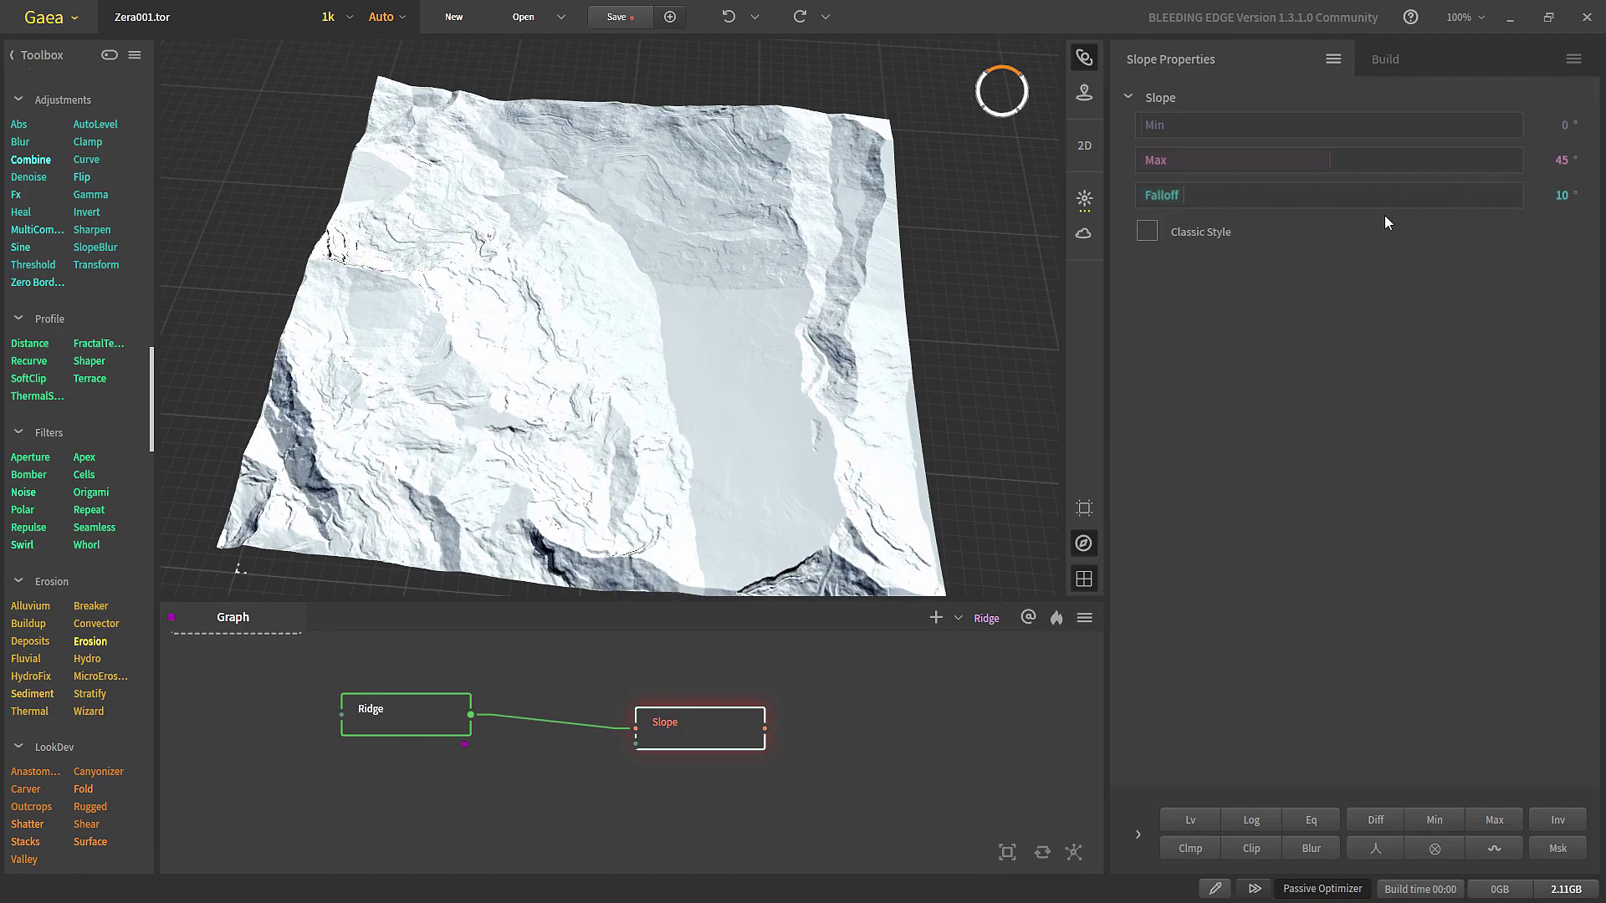
left_click(1197, 163)
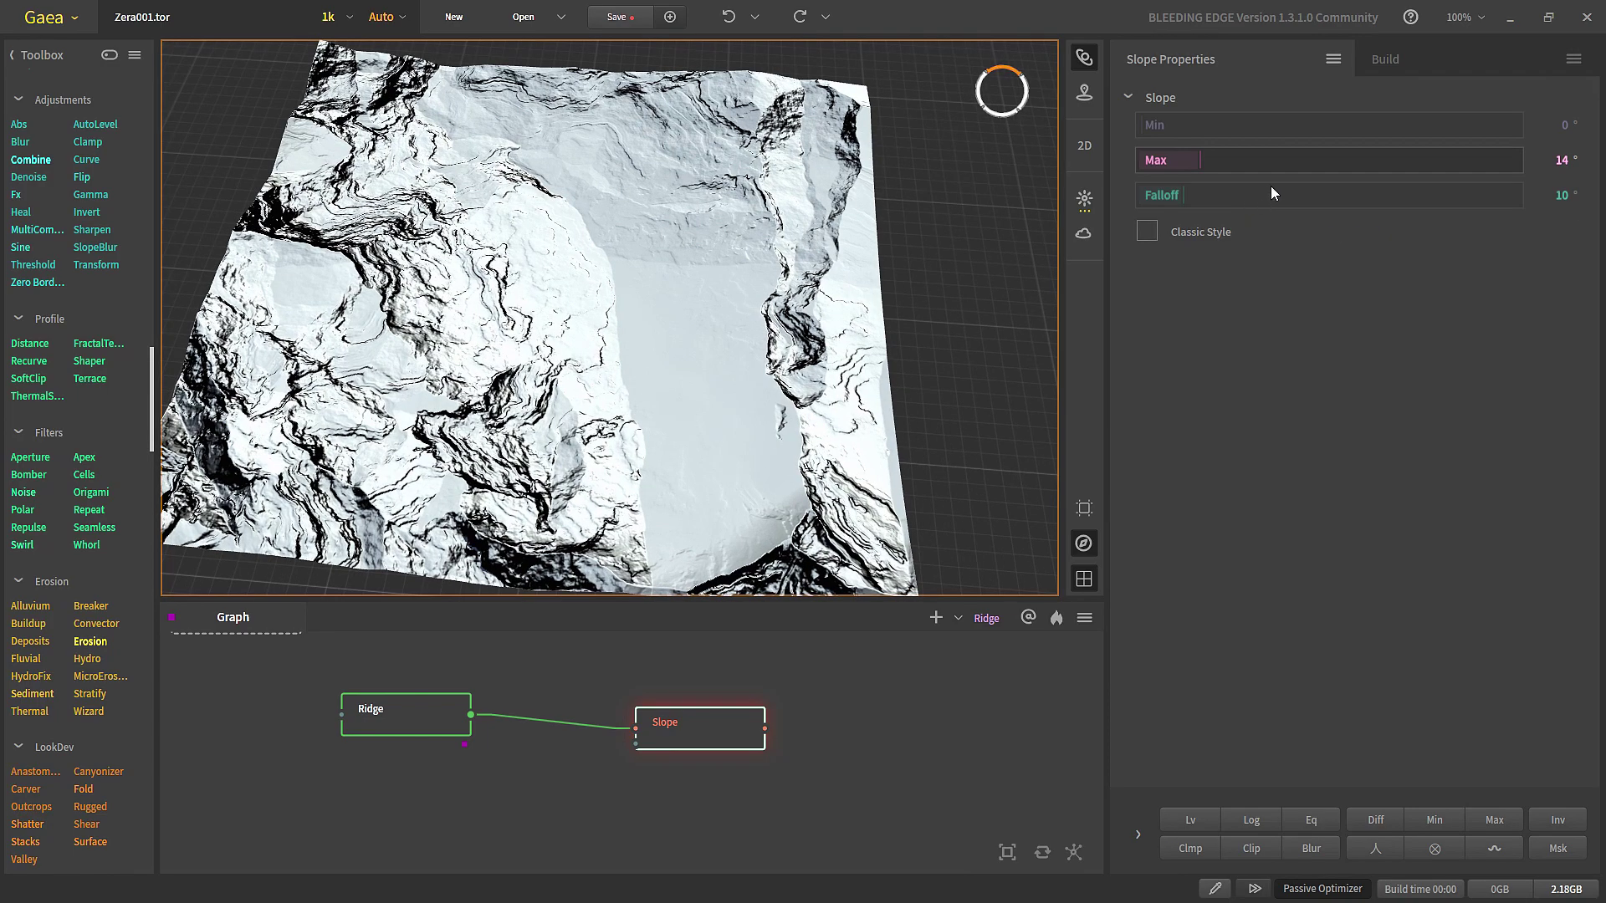
left_click(1292, 195)
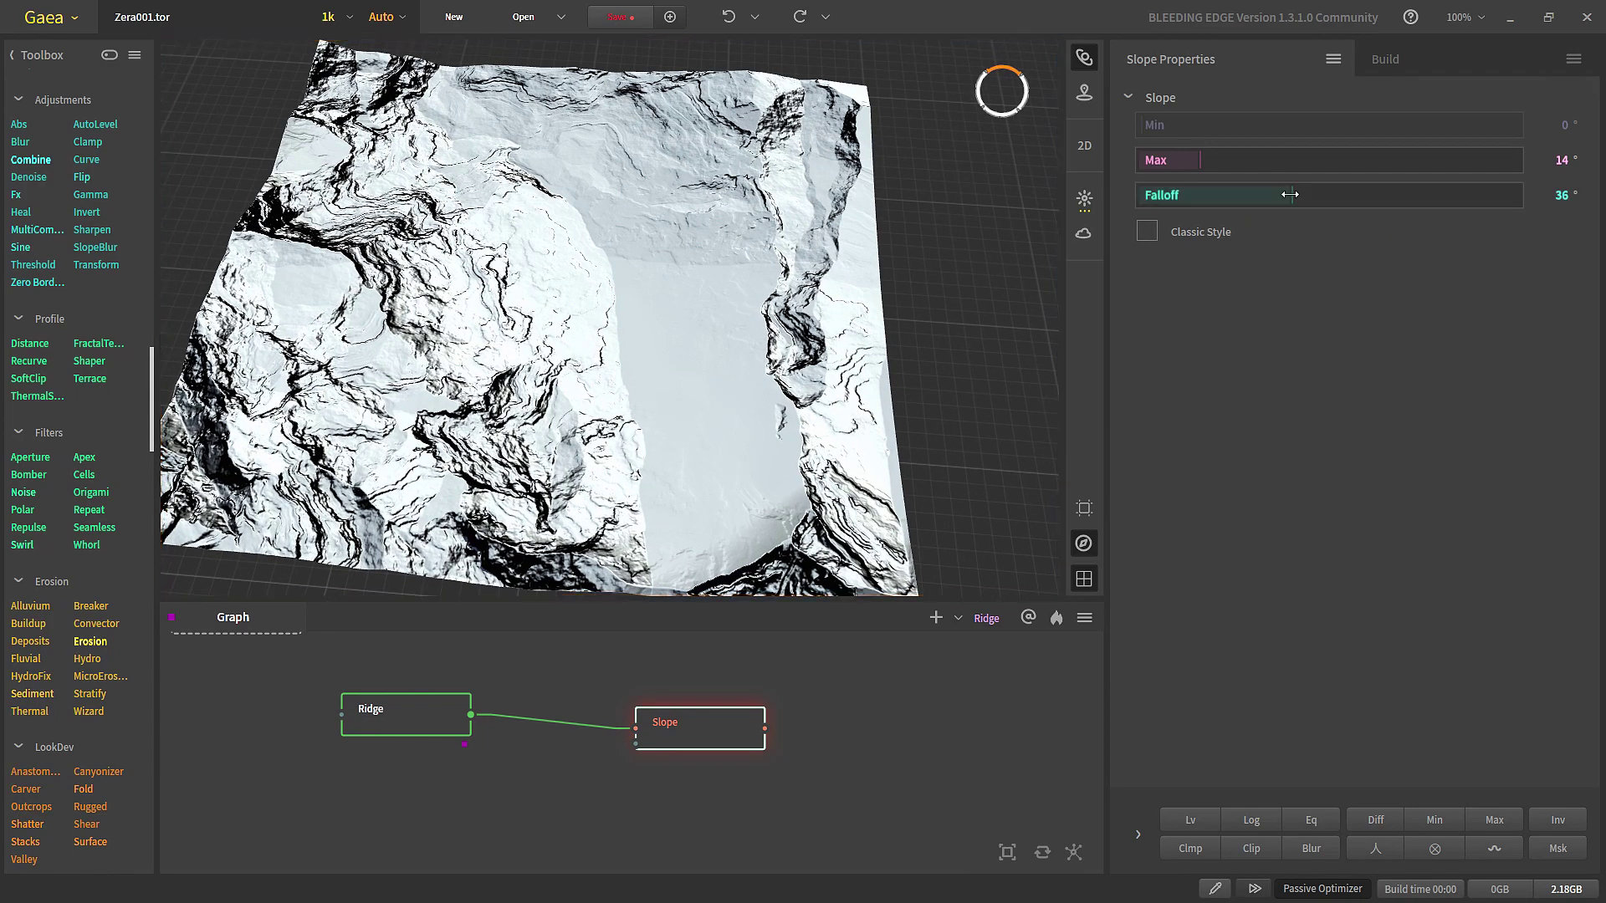
right_click(1462, 197)
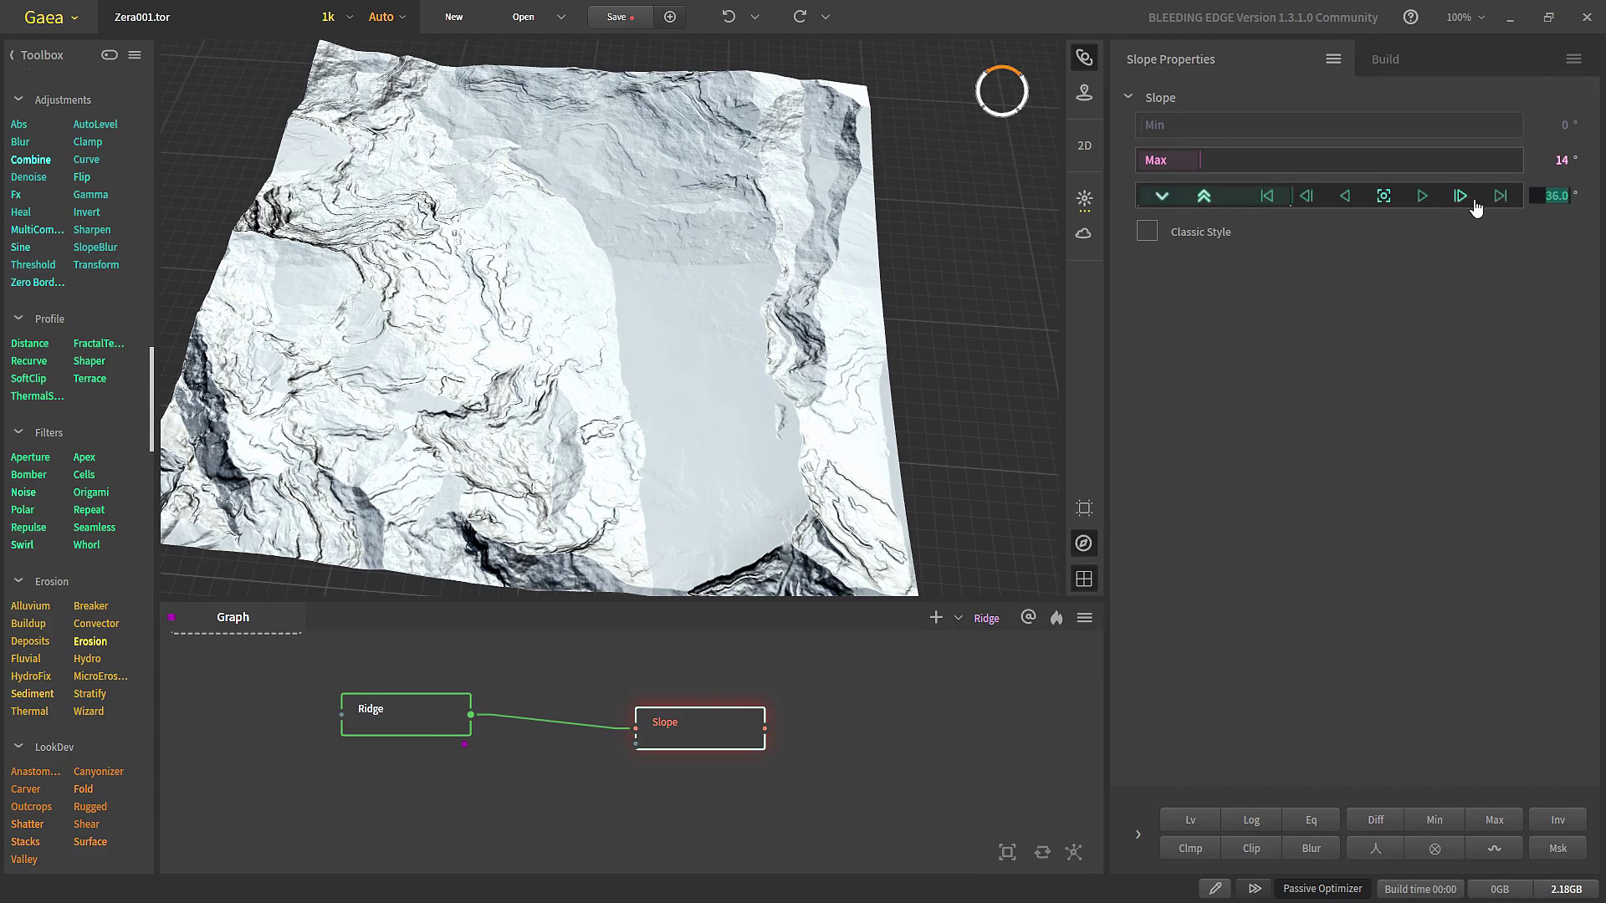
left_click(1494, 194)
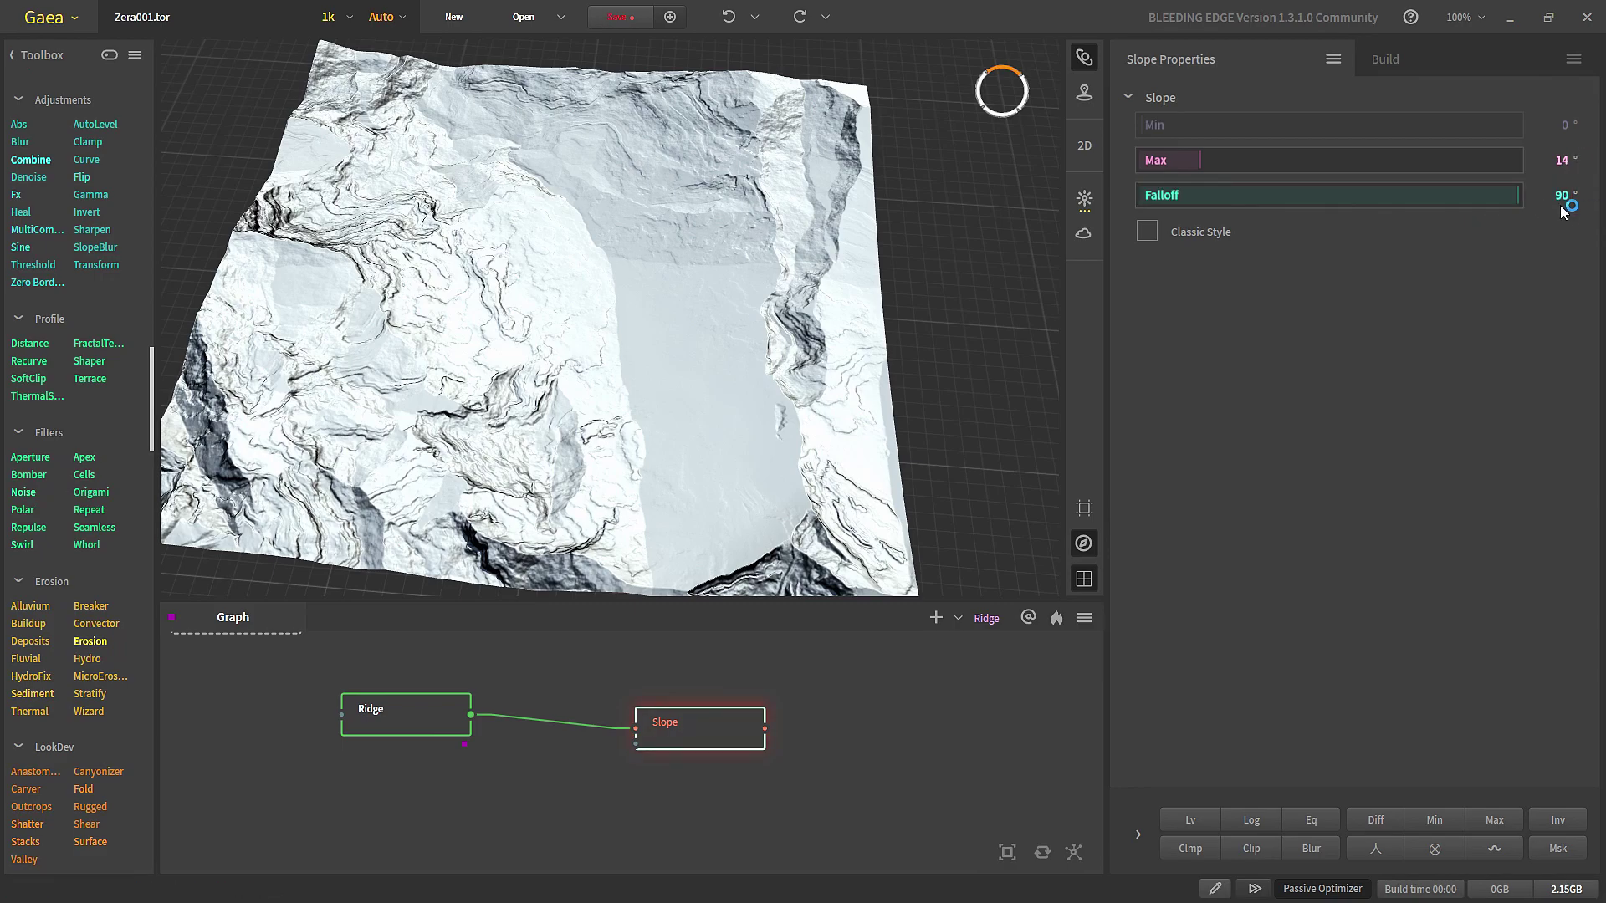